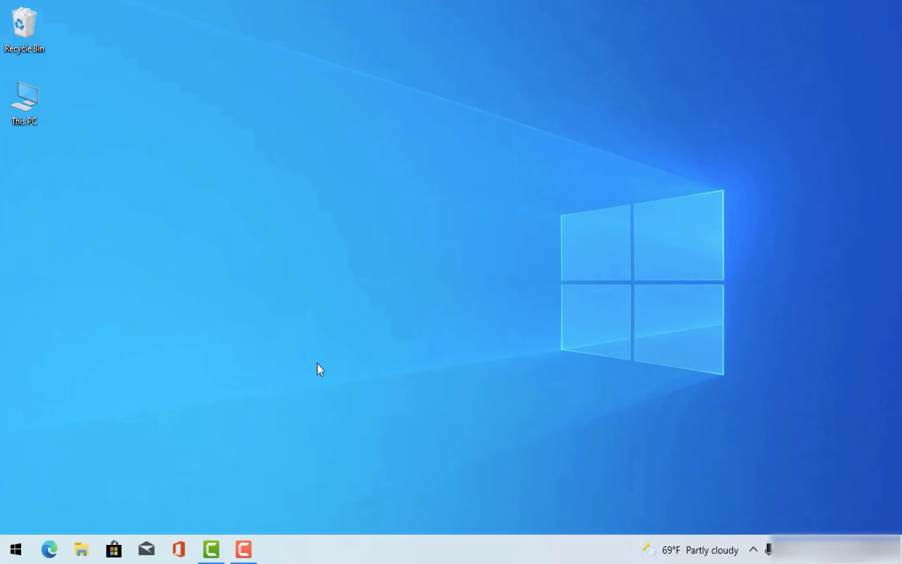
# - Search Edge for 'Visual Studio 2022 preview' and download the Community Preview installer
pyautogui.click(58, 536)
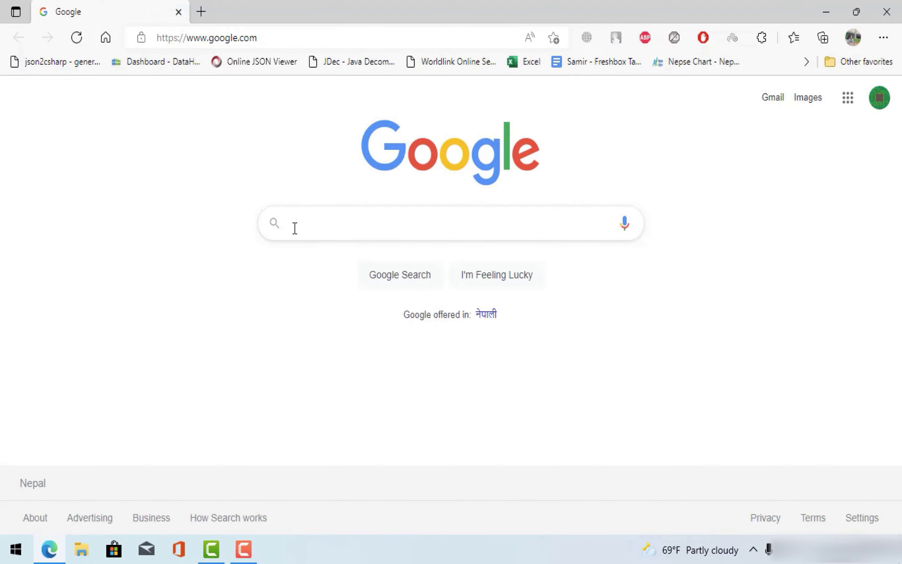
pyautogui.click(294, 227)
pyautogui.write('Visual ')
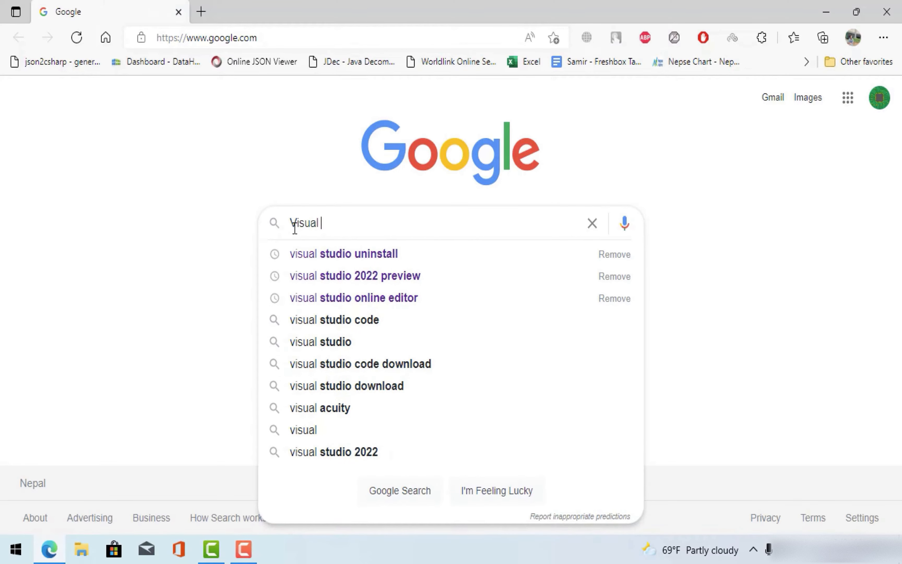
pyautogui.write('stuido 2022 ')
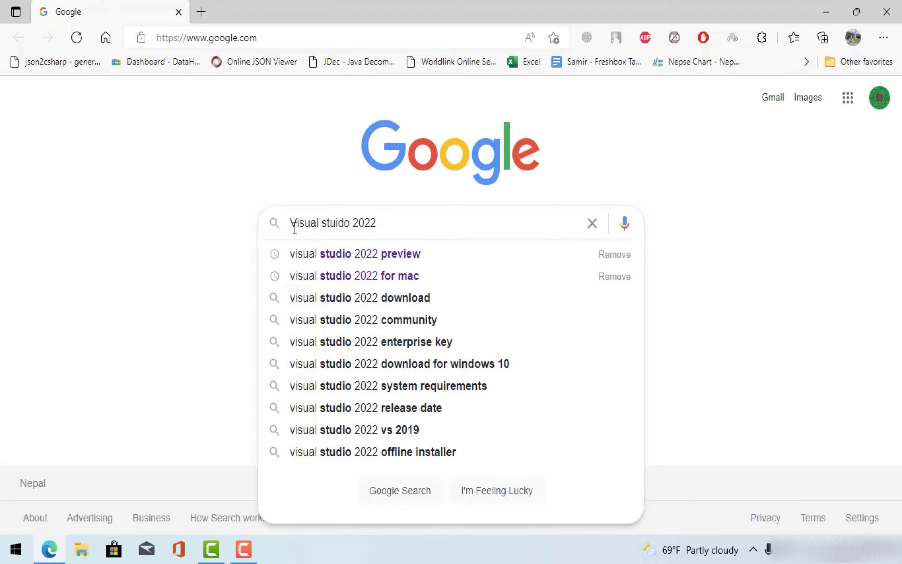
pyautogui.write('pre')
pyautogui.press('Down')
pyautogui.press('Return')
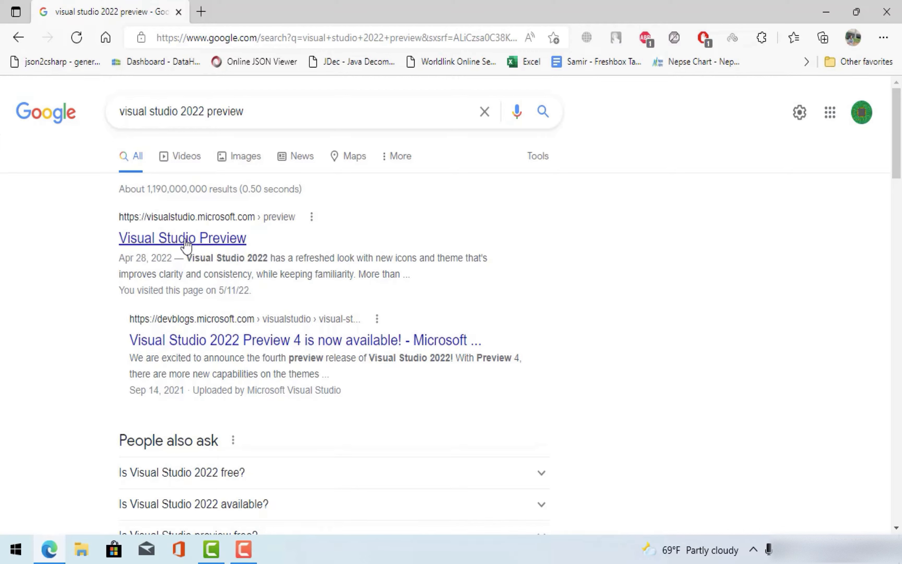
pyautogui.click(207, 239)
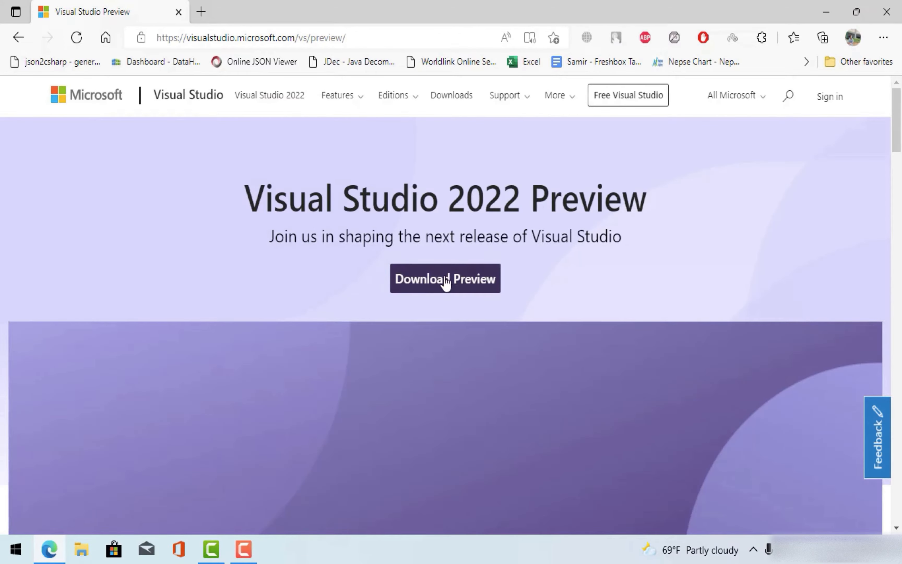
pyautogui.click(445, 282)
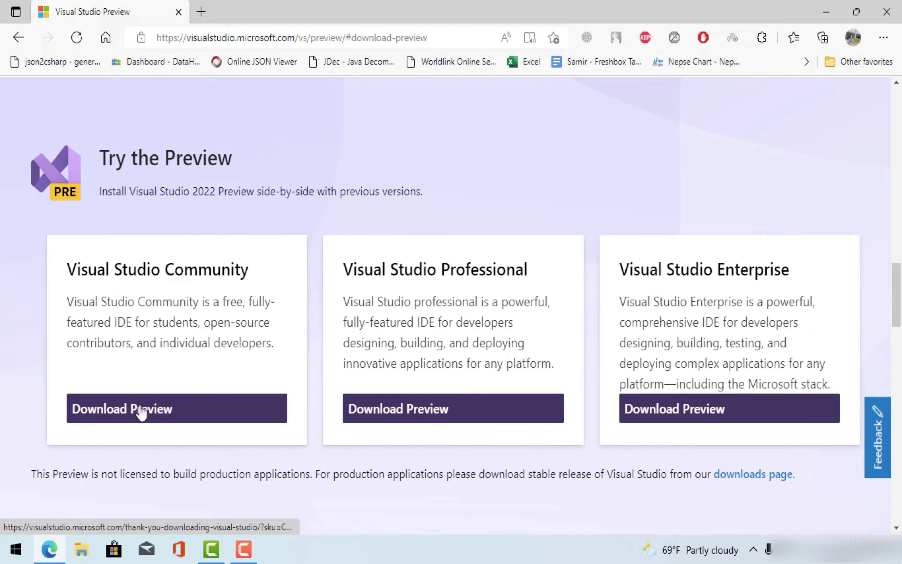
pyautogui.click(136, 410)
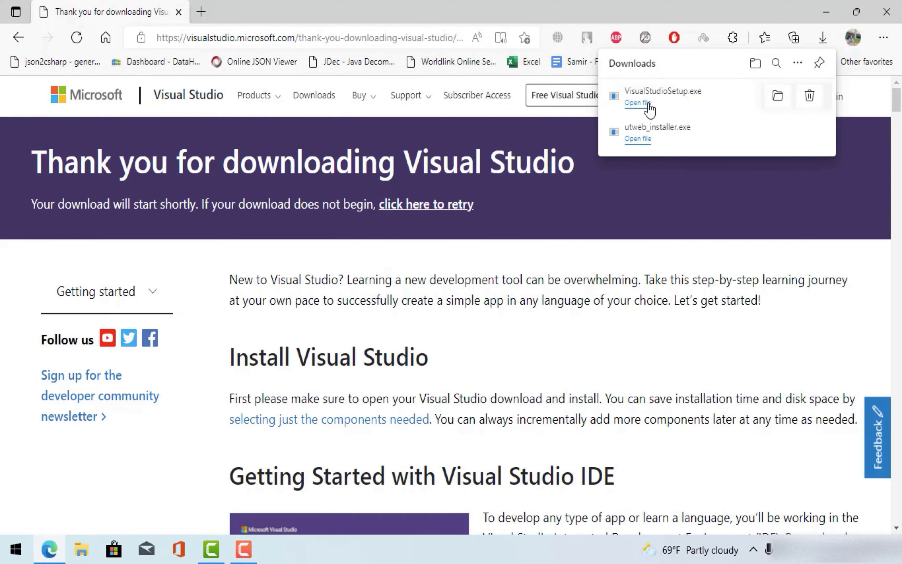
# - Run VisualStudioSetup.exe and install the .NET Multi-Platform App UI workload with optional Xamarin
pyautogui.click(638, 103)
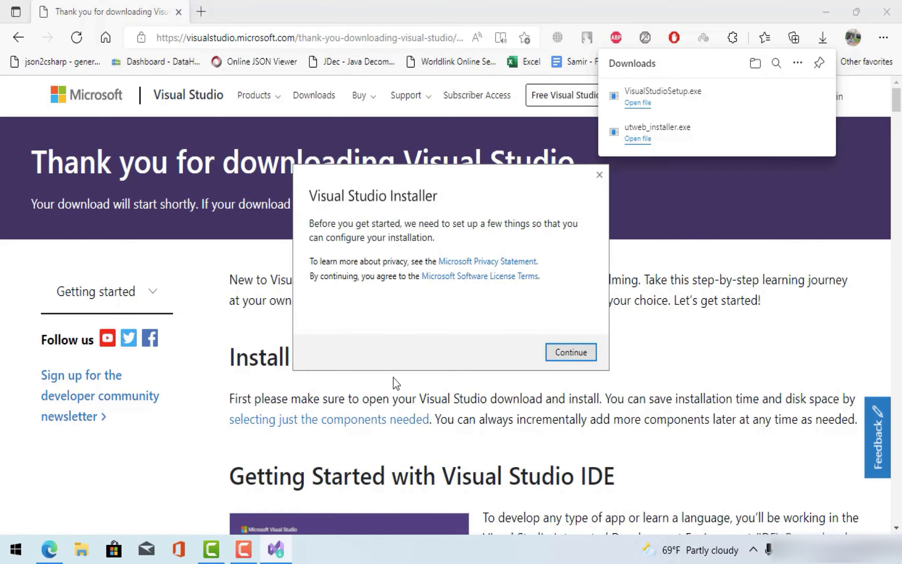
pyautogui.click(563, 352)
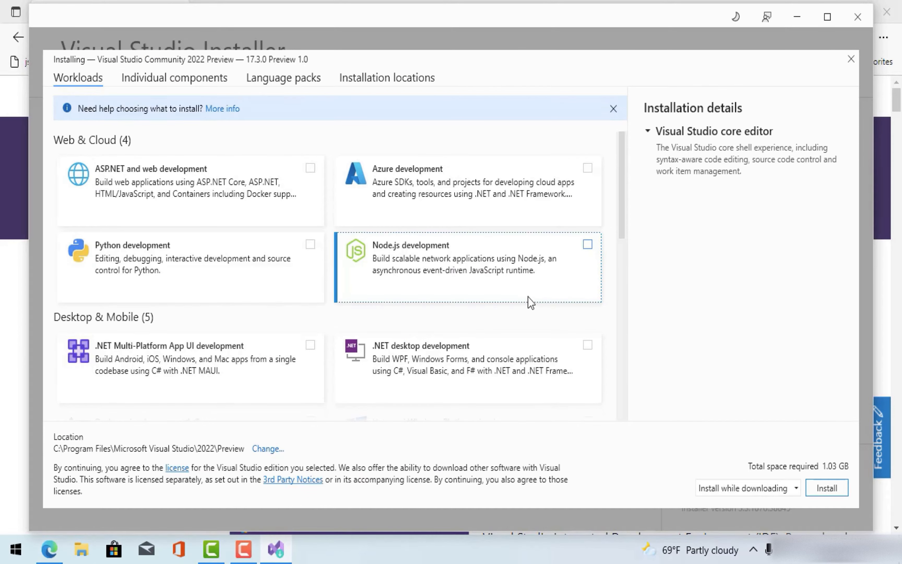
pyautogui.moveTo(622, 179); pyautogui.dragTo(629, 203)
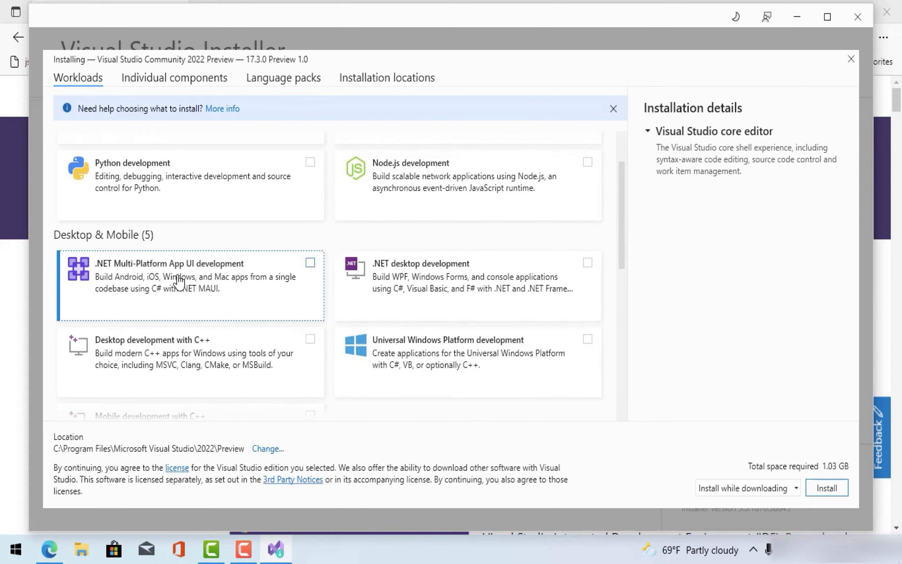
pyautogui.click(176, 281)
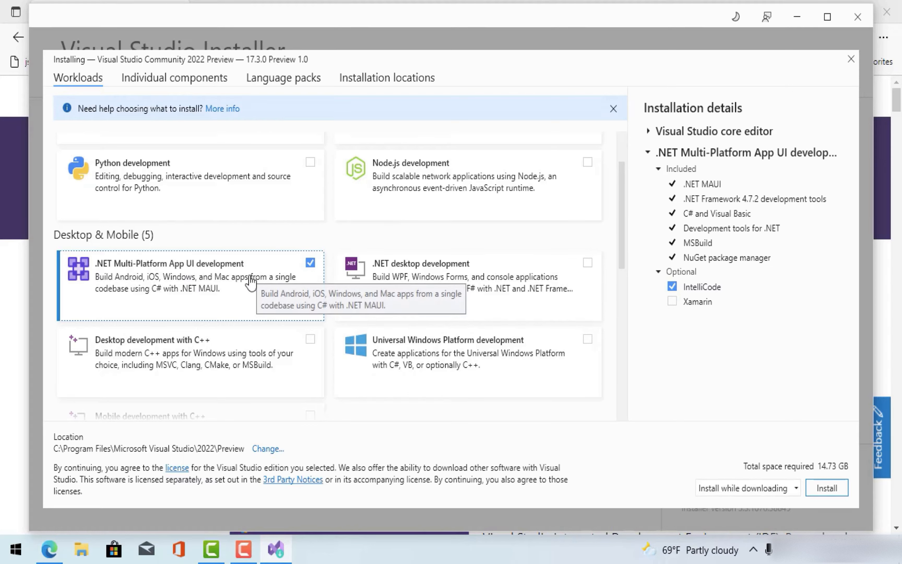
pyautogui.click(672, 302)
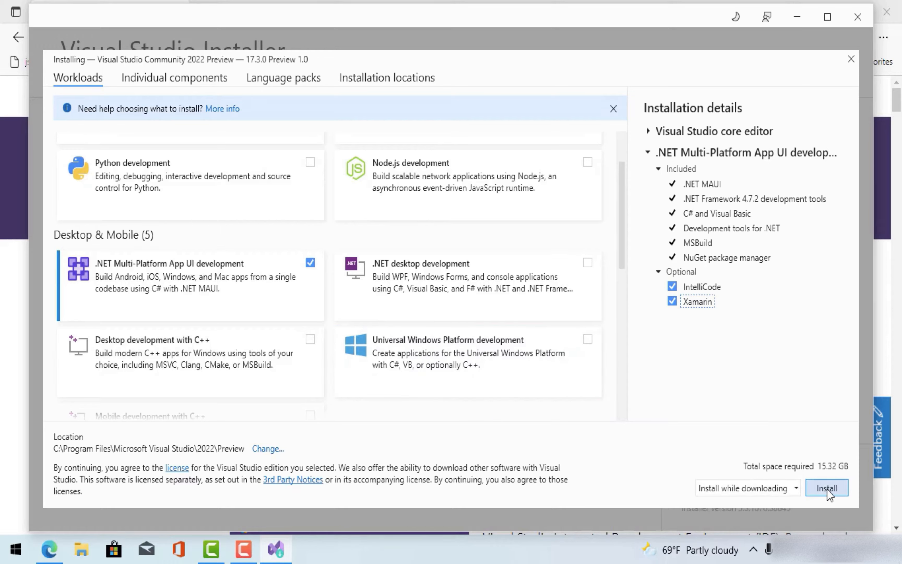
pyautogui.click(671, 301)
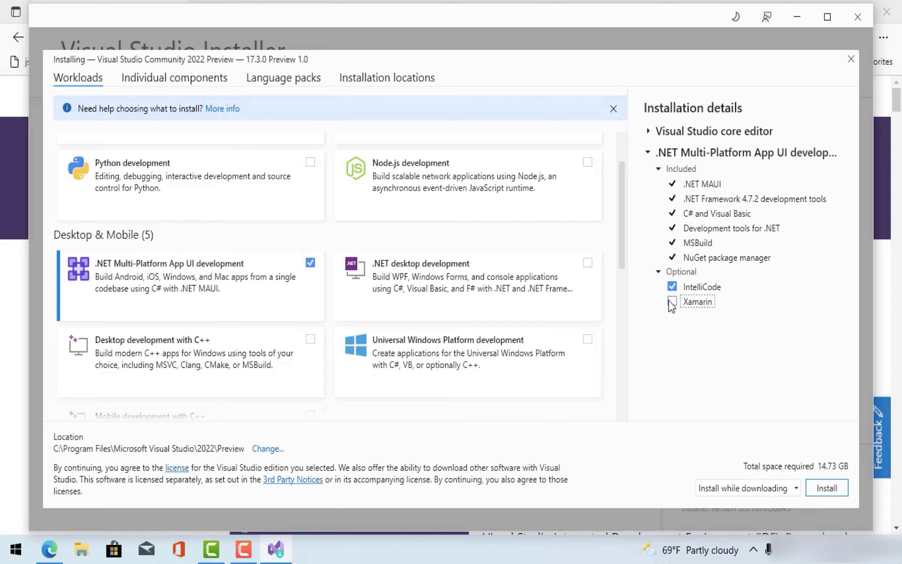
pyautogui.click(827, 488)
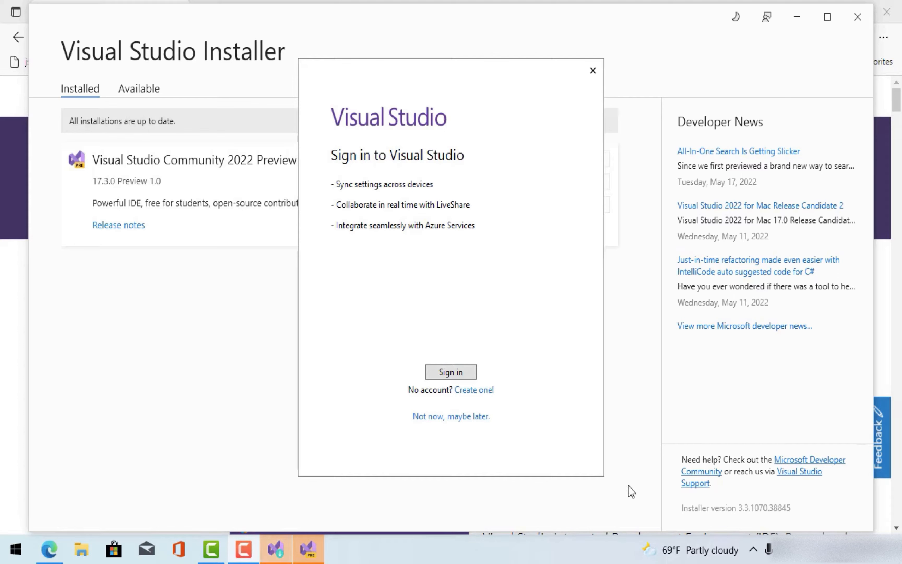
# - Skip sign-in, choose the Blue colour theme, and start Visual Studio
pyautogui.click(470, 416)
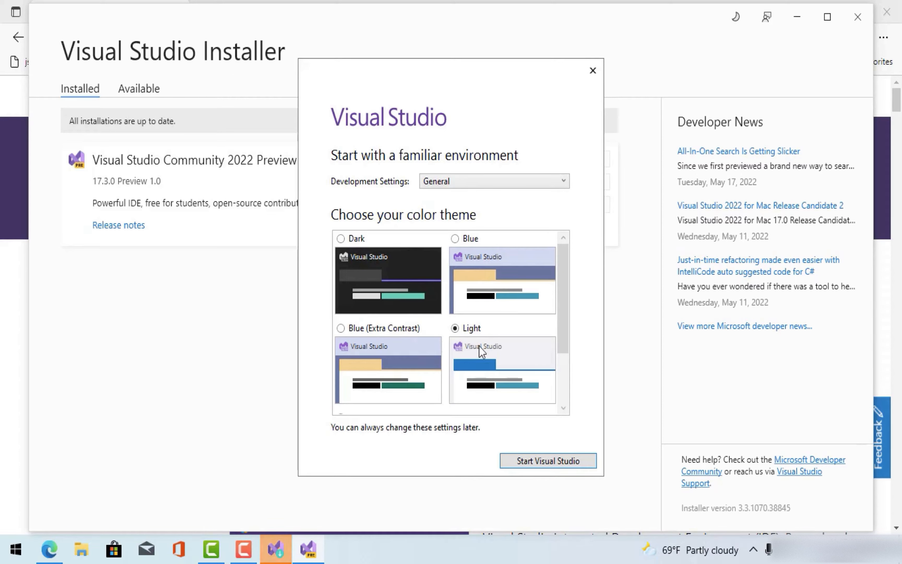
pyautogui.click(380, 356)
pyautogui.click(492, 257)
pyautogui.click(528, 462)
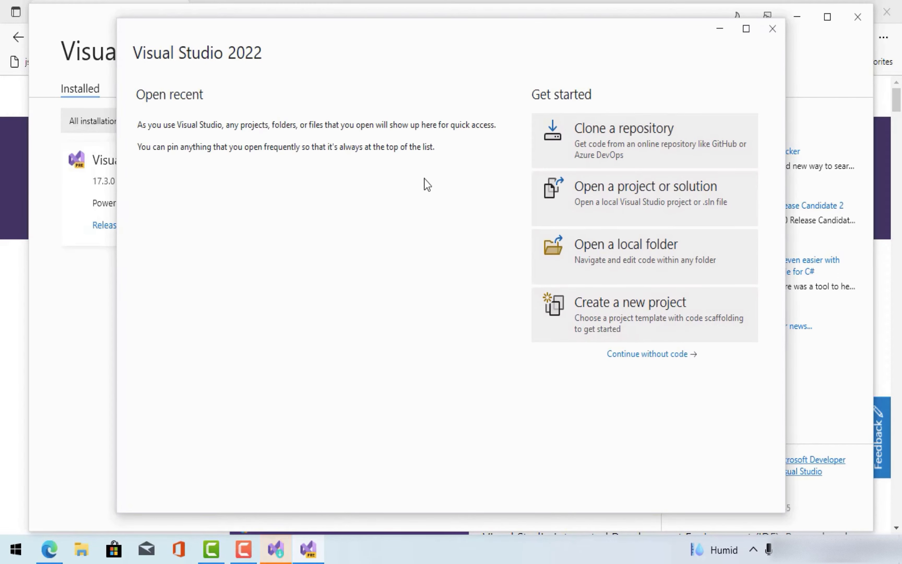
# - Create a new project from the .NET MAUI App (Preview) template found by searching 'maui'
pyautogui.click(629, 318)
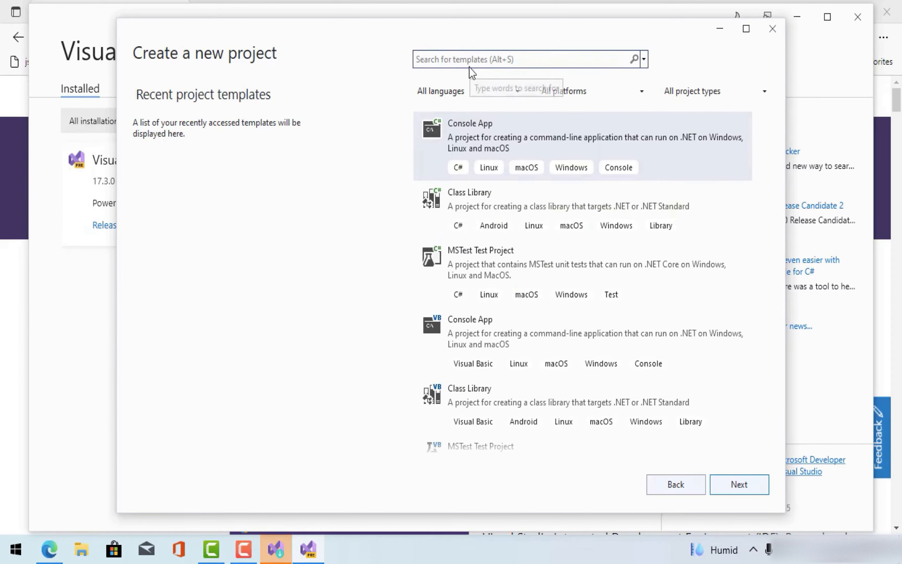
pyautogui.click(465, 61)
pyautogui.write('ma')
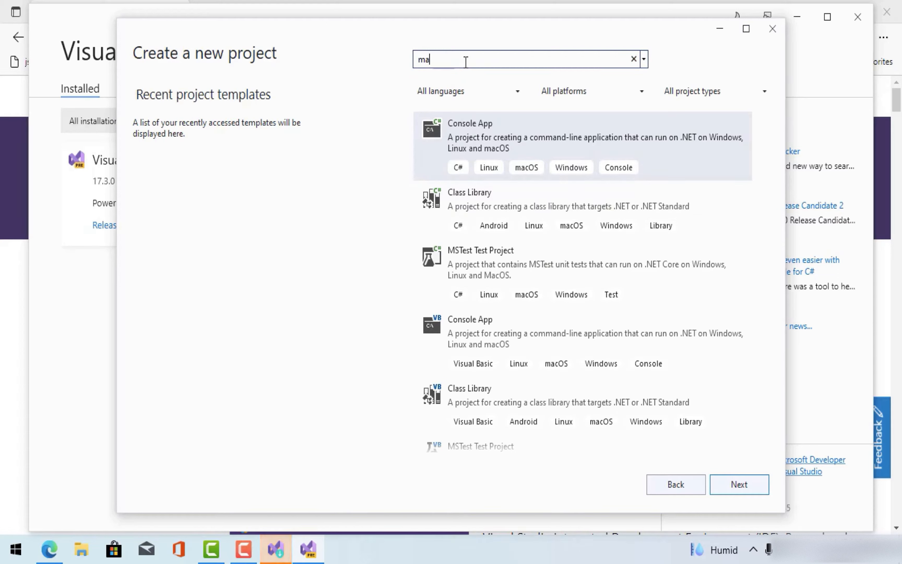
pyautogui.write('ui')
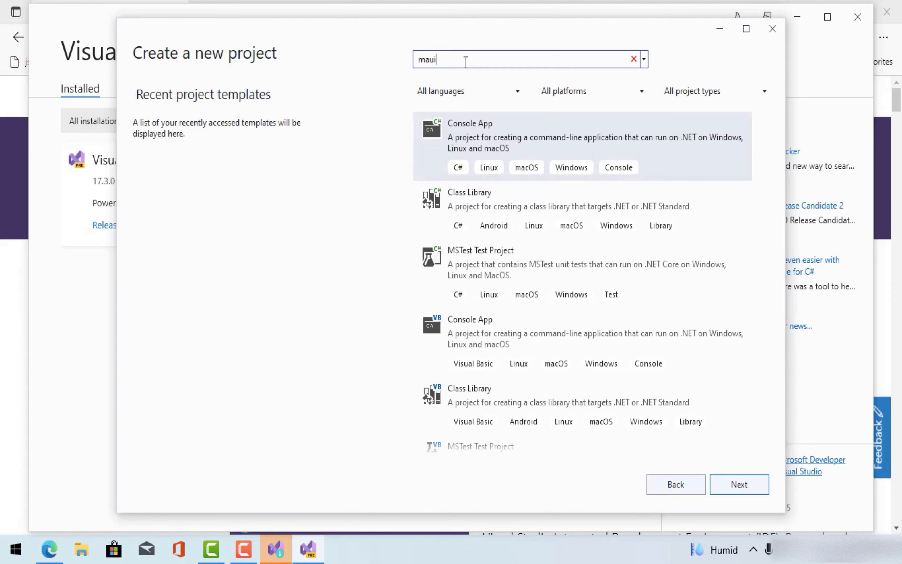
pyautogui.doubleClick(487, 62)
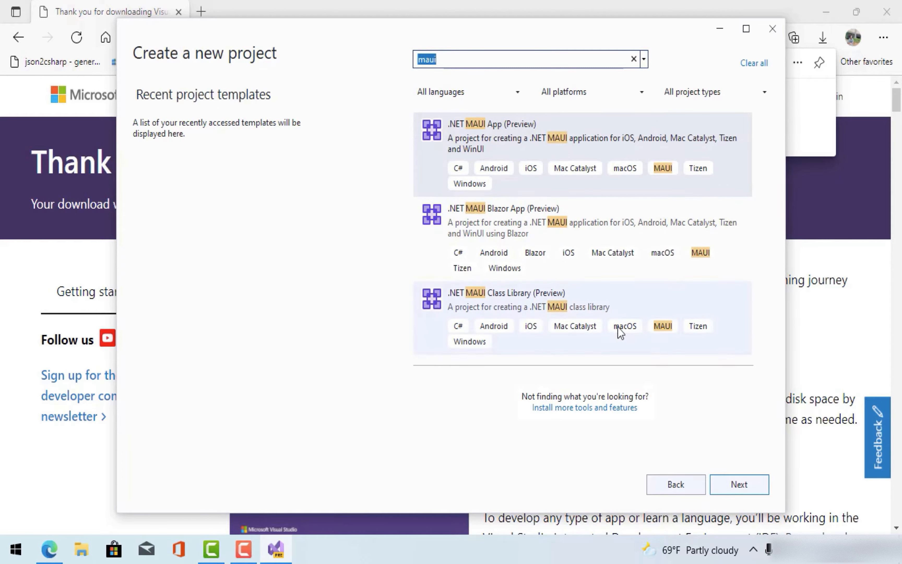
pyautogui.click(740, 485)
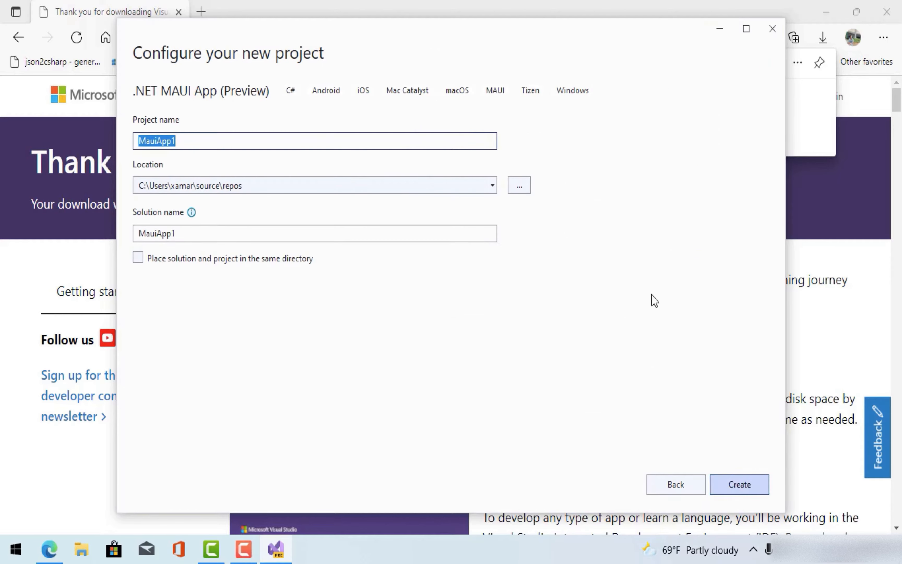
# - Create a new folder named MAUITutorials on drive D: in the location browser
pyautogui.click(519, 185)
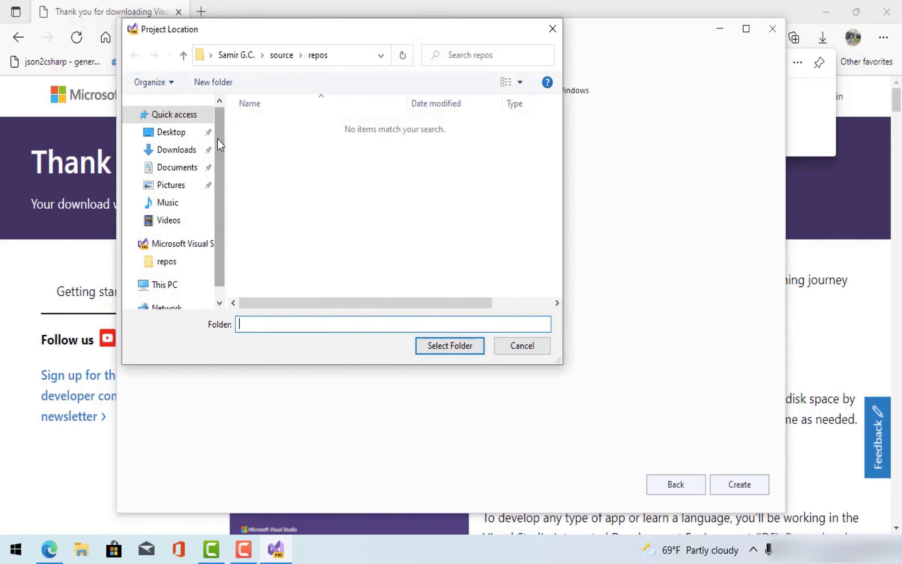
pyautogui.scroll(-1, 223, 195)
pyautogui.click(166, 255)
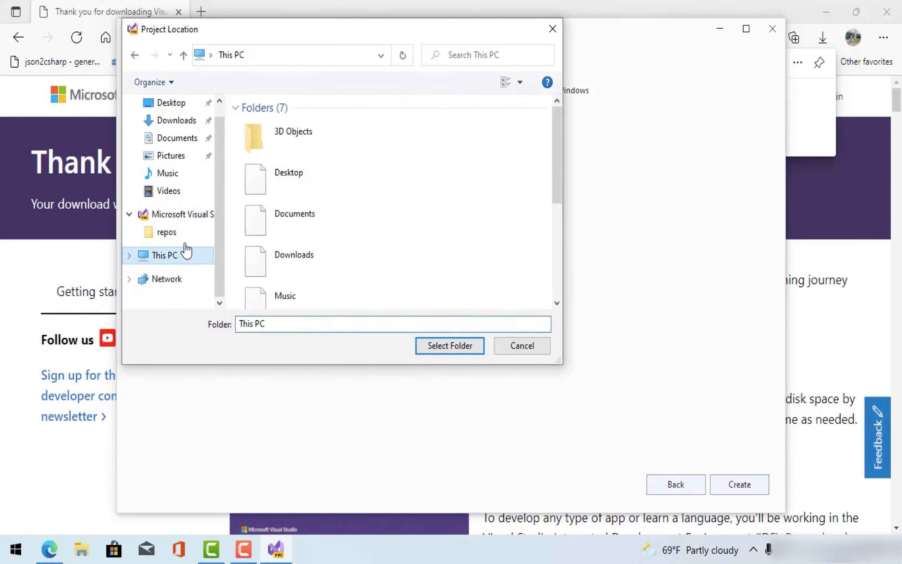
pyautogui.moveTo(562, 153); pyautogui.dragTo(560, 268)
pyautogui.doubleClick(370, 290)
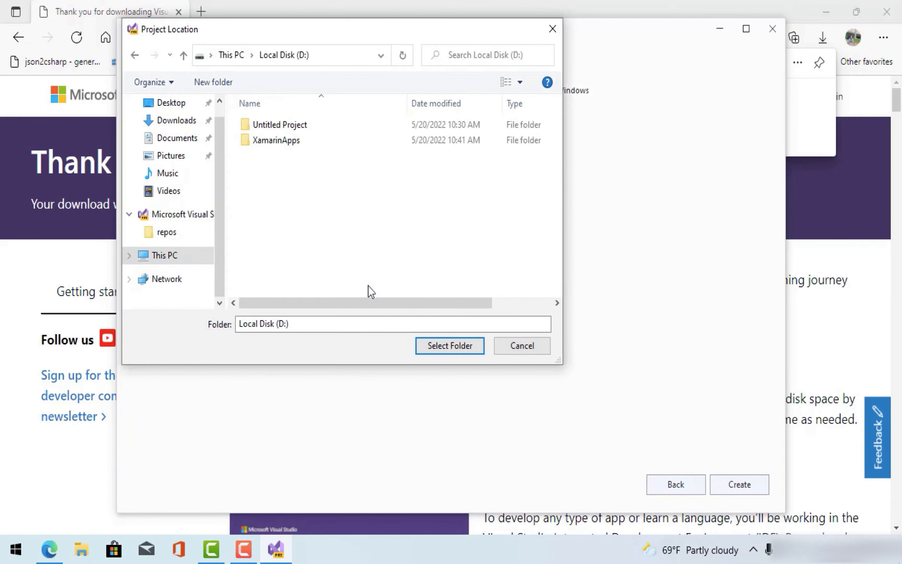
pyautogui.click(278, 143)
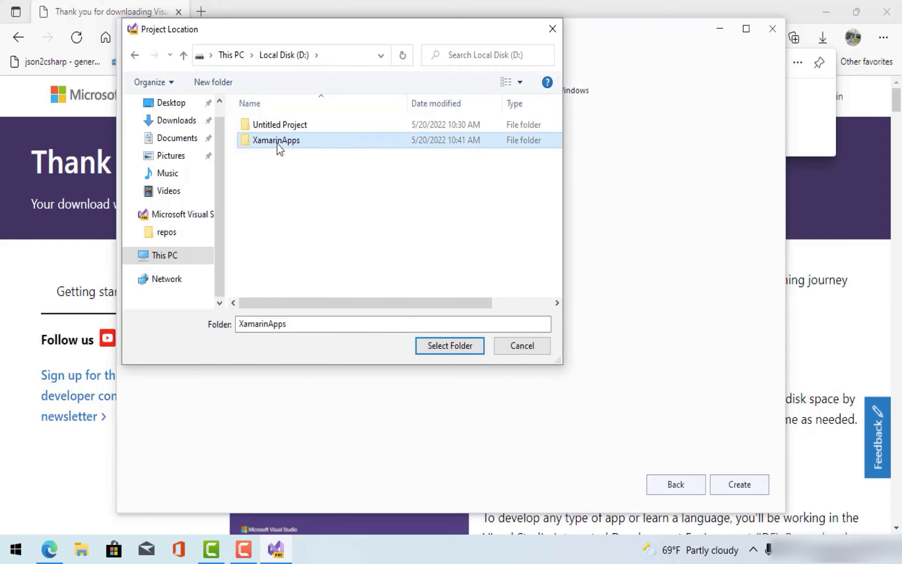
pyautogui.rightClick(278, 173)
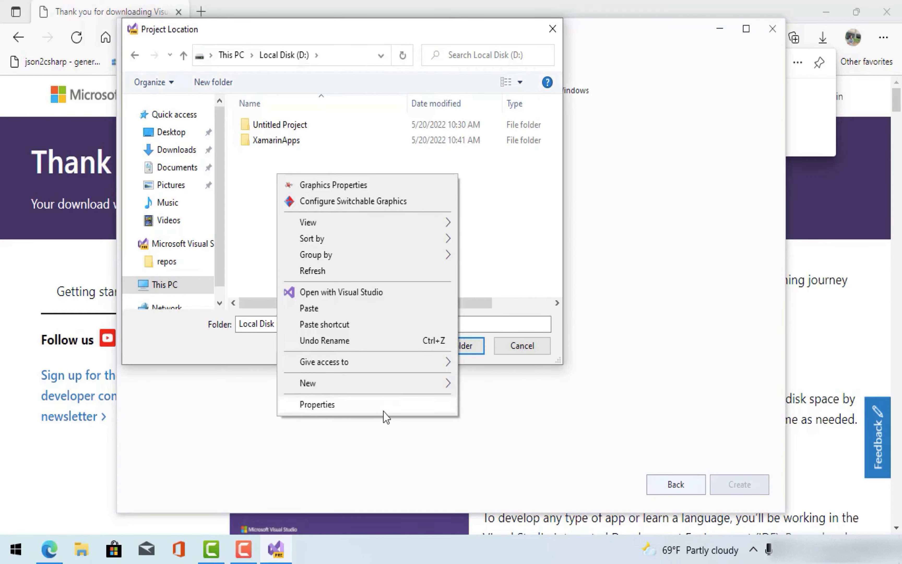
pyautogui.moveTo(380, 386)
pyautogui.click(524, 389)
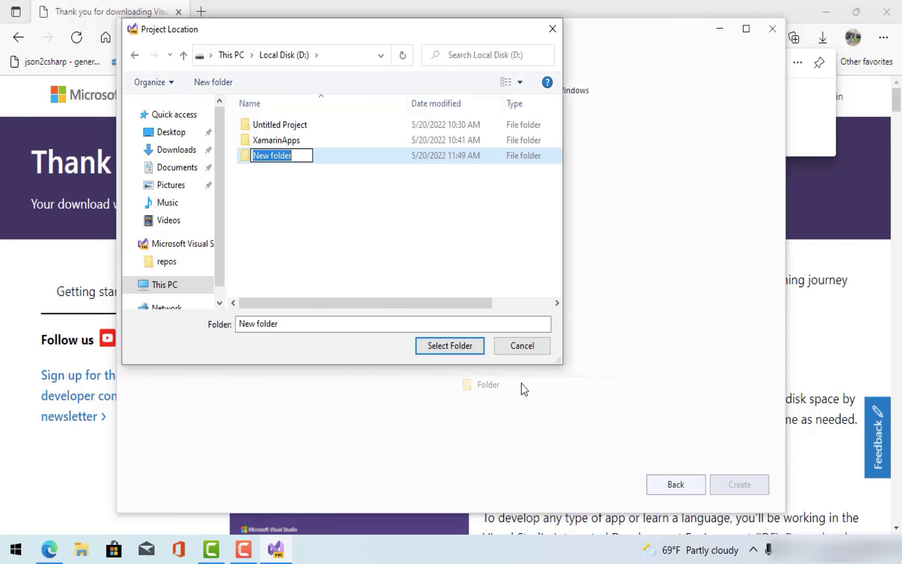
pyautogui.press('BackSpace')
pyautogui.write('MA')
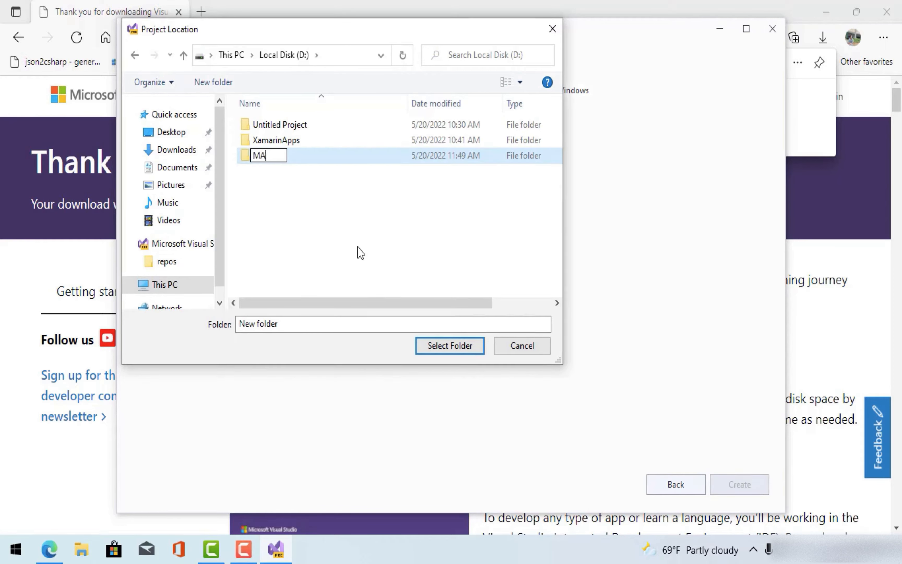
pyautogui.write('UITutorials')
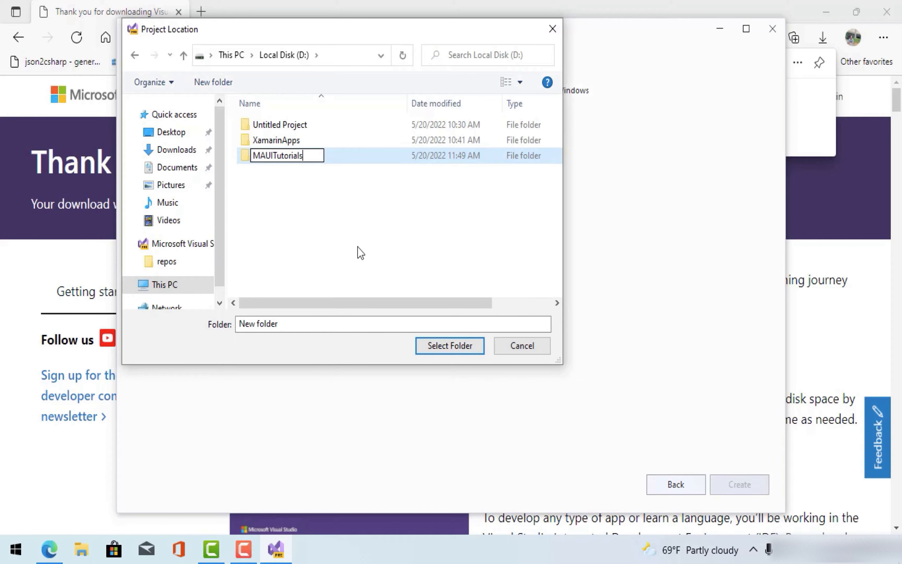
pyautogui.press('Return')
# - Use D:\MAUITutorials as the location and create the project named MauiIntroApp
pyautogui.click(459, 350)
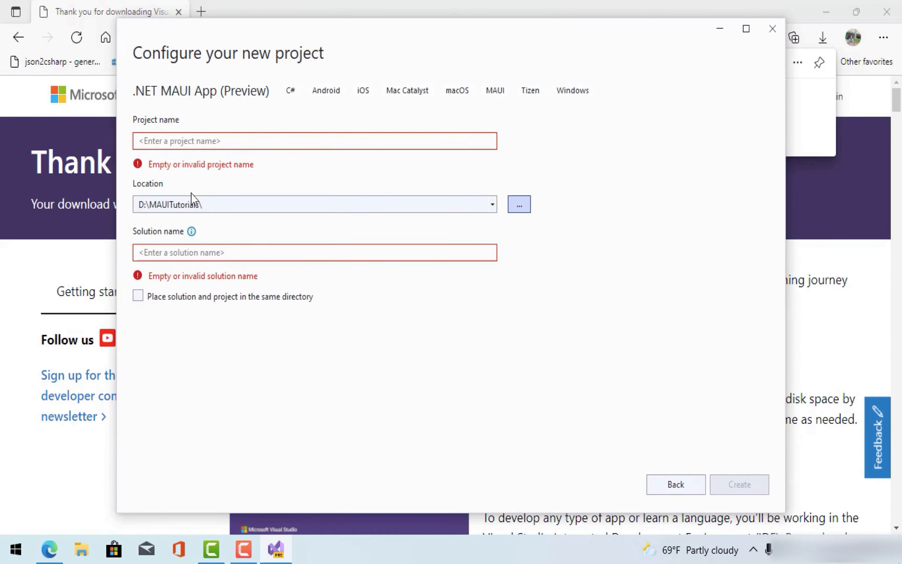
pyautogui.click(170, 140)
pyautogui.write('Ma')
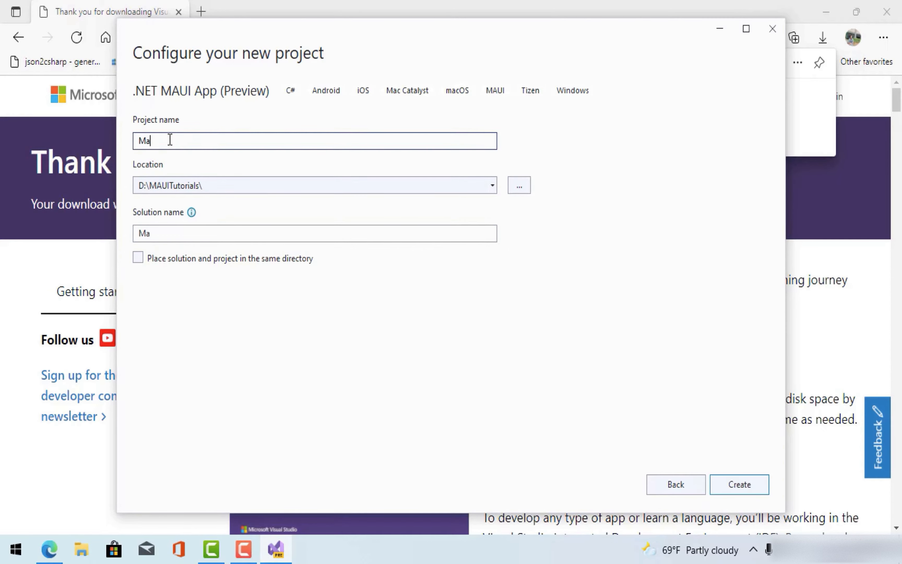
pyautogui.write('uiIntroApp')
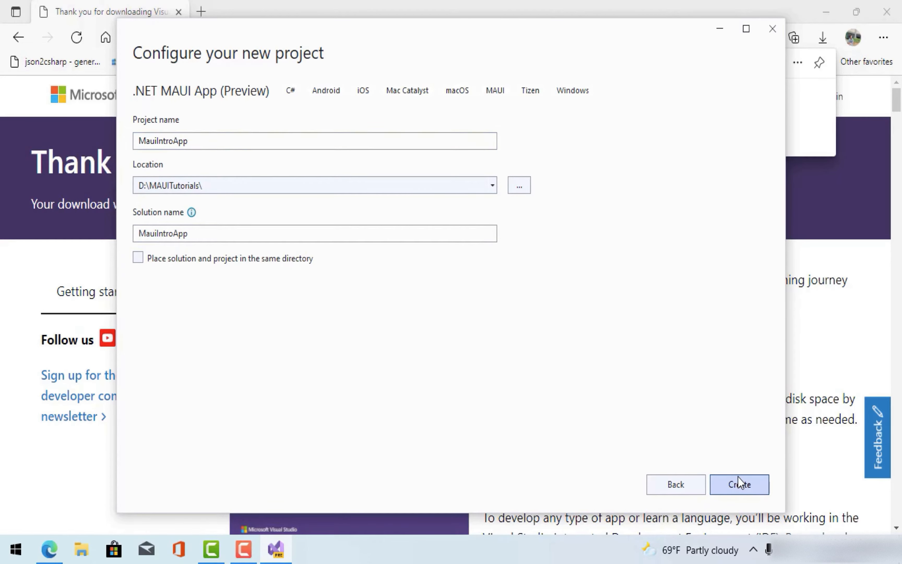
pyautogui.click(738, 484)
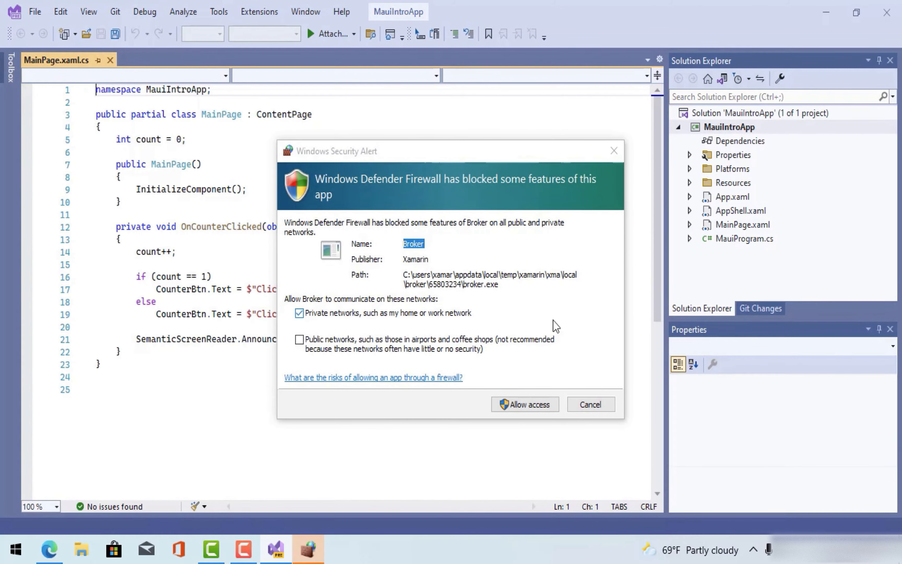
# - Allow Broker through Windows Defender Firewall on both private and public networks
pyautogui.click(328, 349)
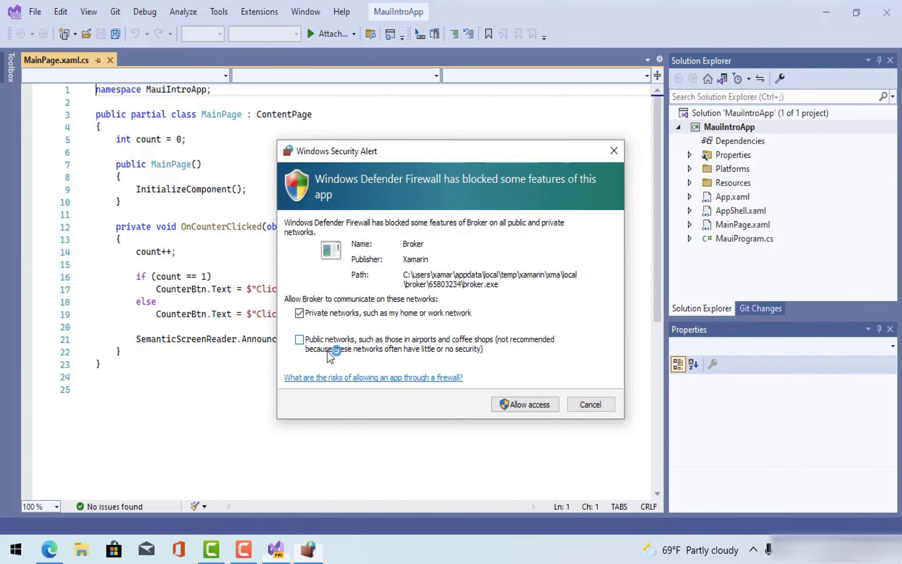
pyautogui.click(529, 403)
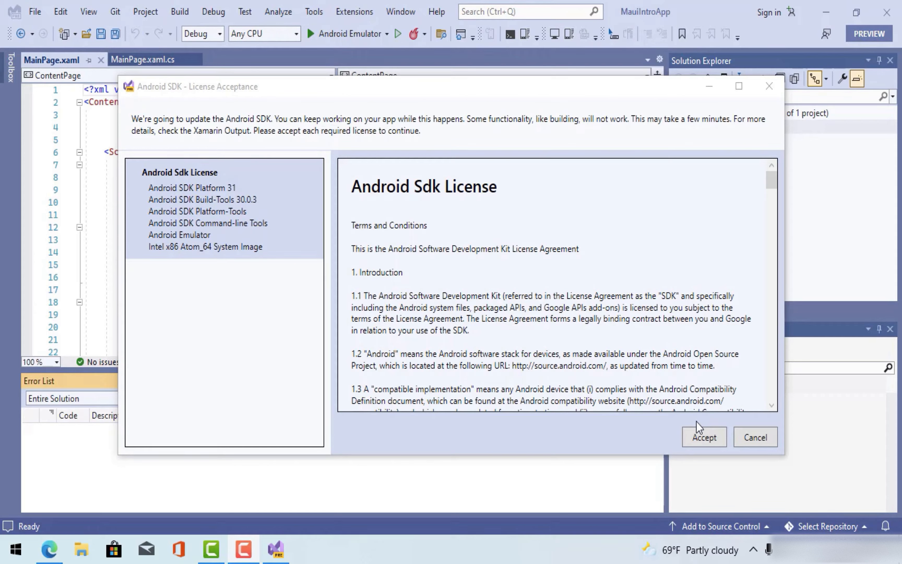
# - Accept the Android SDK licenses and start debugging on the Android Emulator target
pyautogui.click(701, 436)
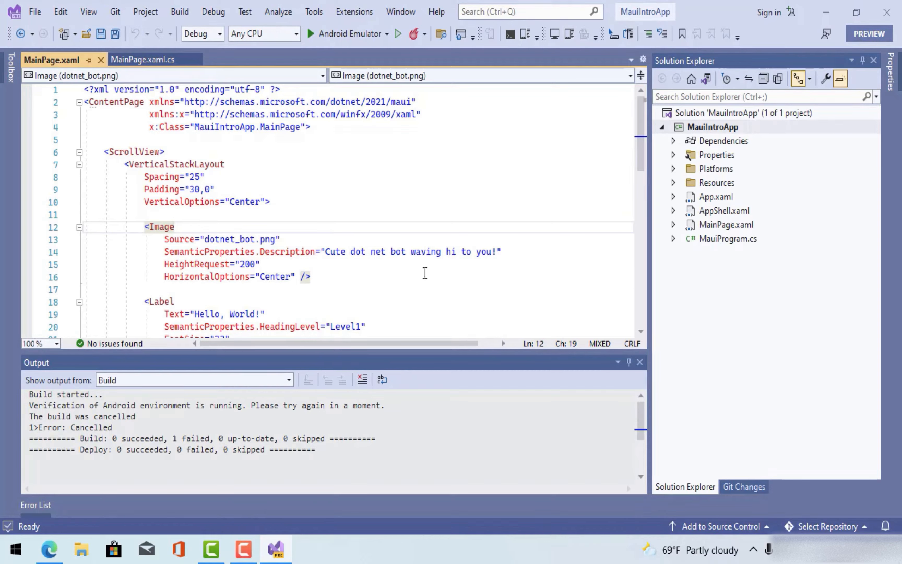
pyautogui.click(386, 33)
pyautogui.moveTo(428, 130)
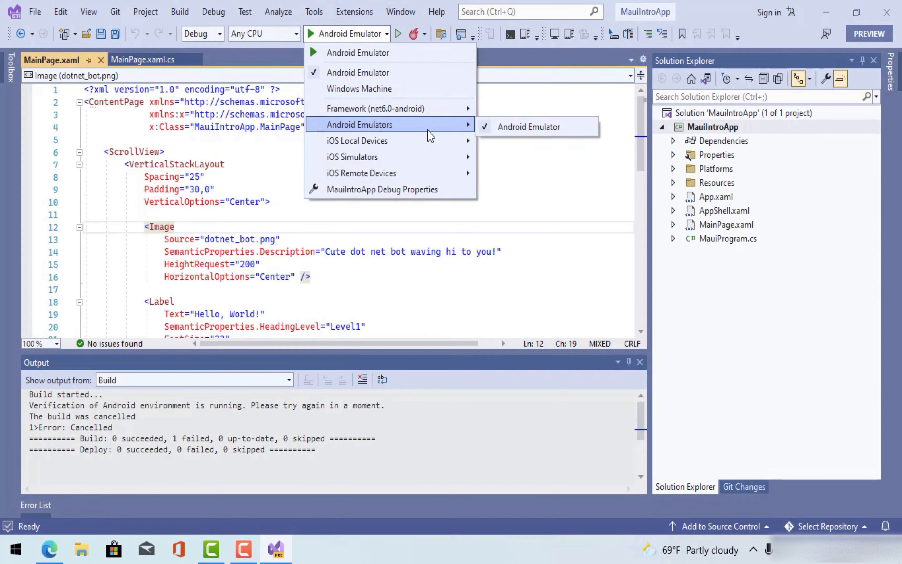
pyautogui.click(330, 27)
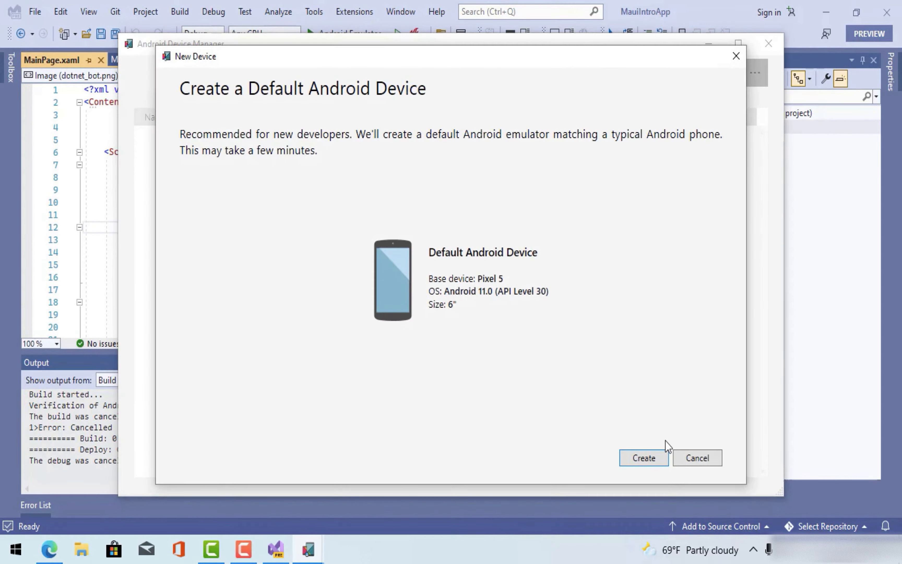
# - Create and start the Pixel 5 – API 30 emulator, then open the Hyper-V acceleration documentation
pyautogui.click(646, 459)
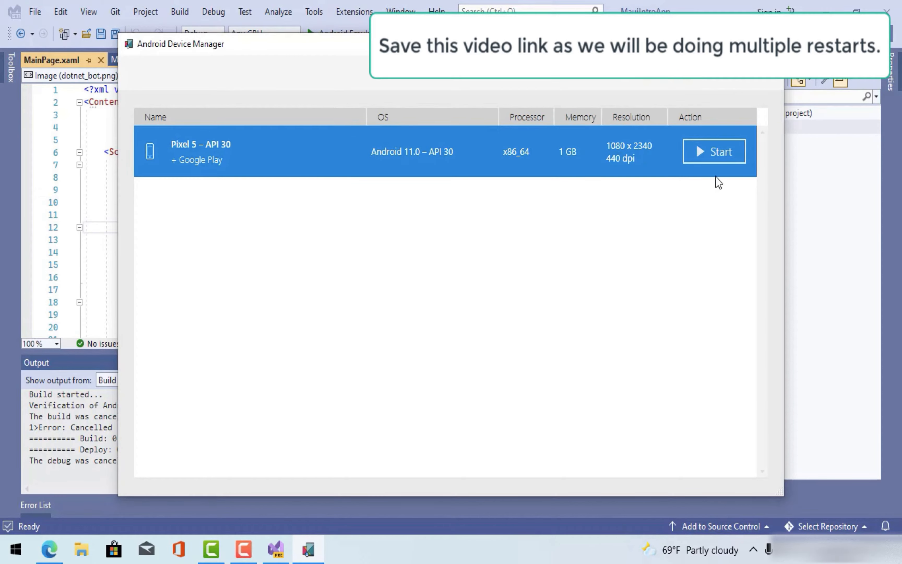
pyautogui.click(712, 163)
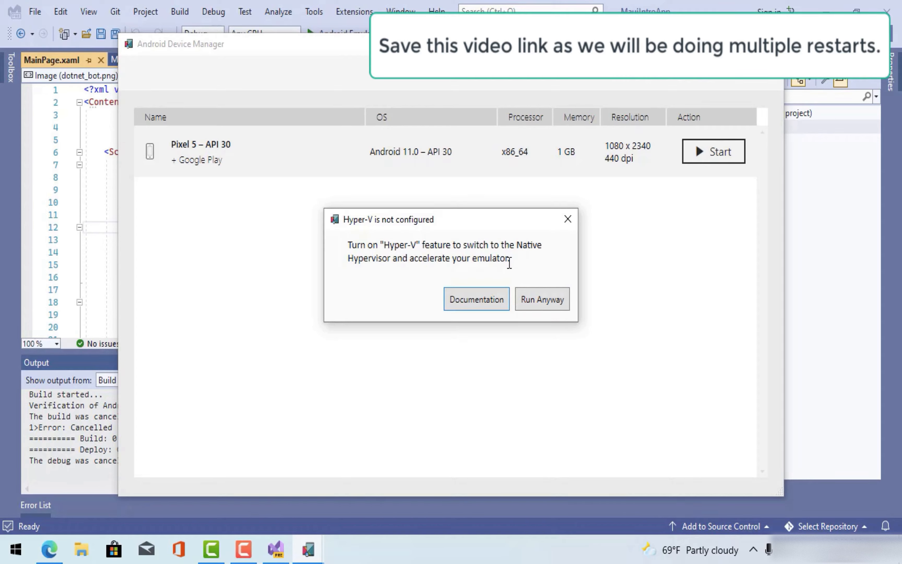
pyautogui.moveTo(509, 263); pyautogui.dragTo(349, 238)
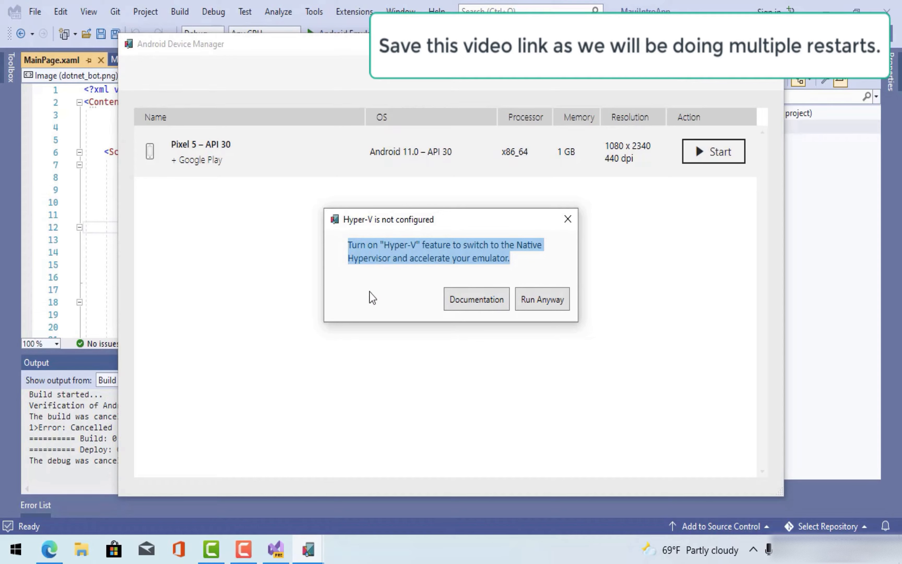
pyautogui.click(462, 258)
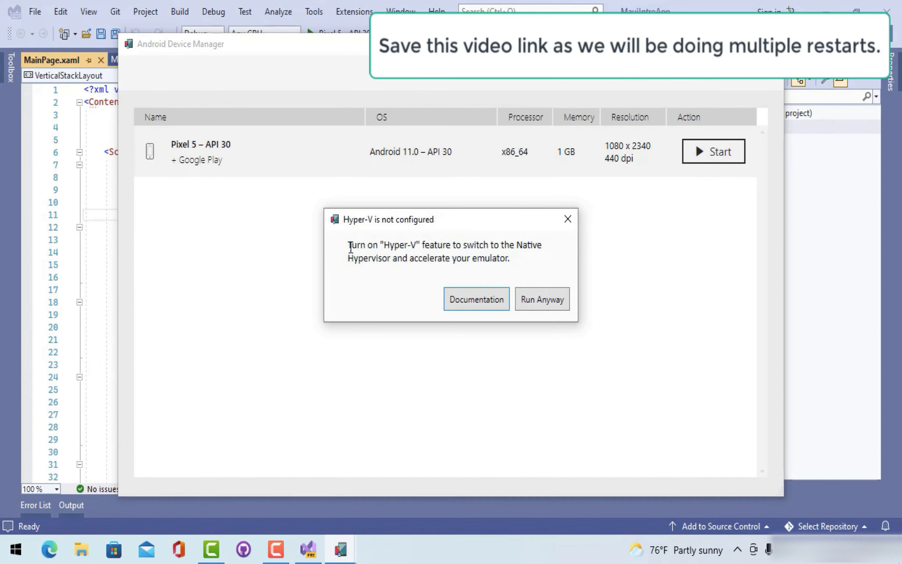
pyautogui.moveTo(350, 245); pyautogui.dragTo(515, 259)
pyautogui.click(470, 302)
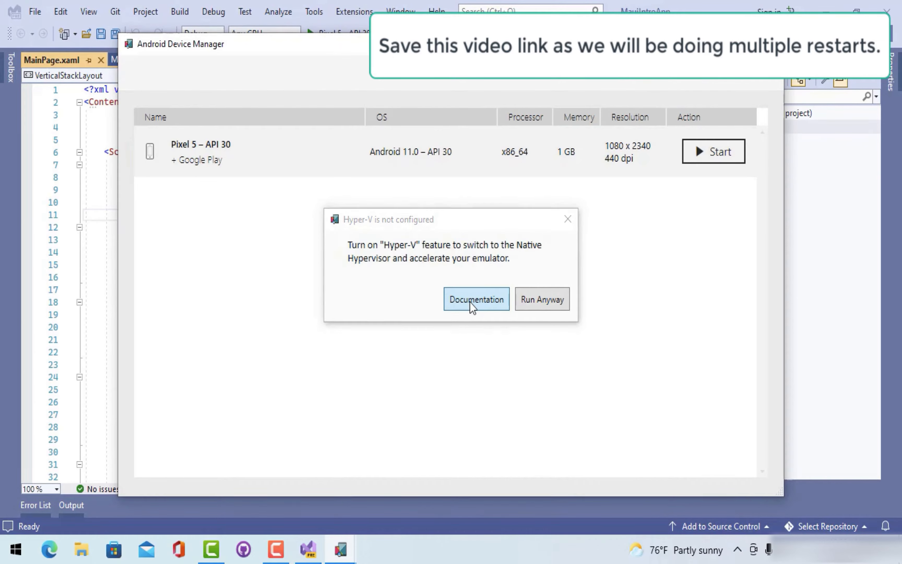
pyautogui.moveTo(897, 120); pyautogui.dragTo(895, 277)
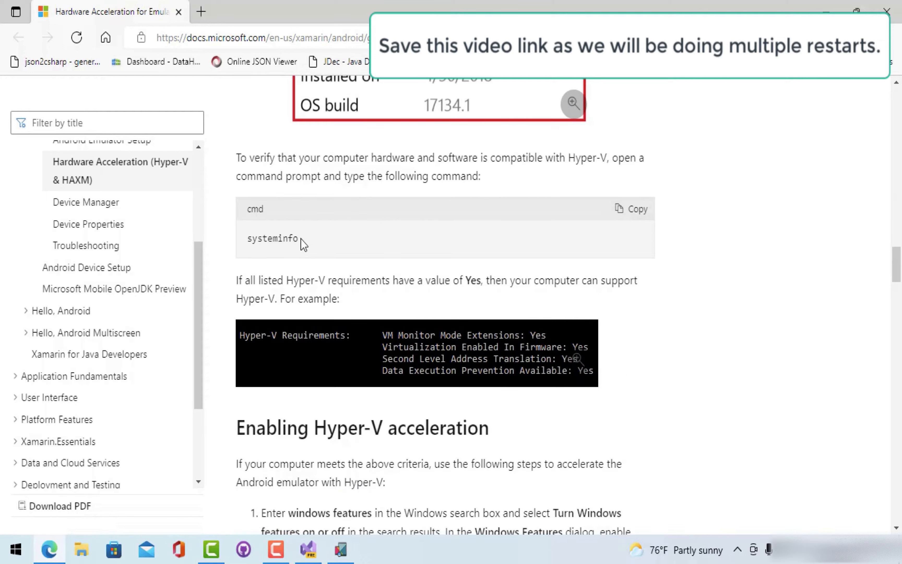
# - Run systeminfo in Command Prompt to check the Hyper-V requirements, then close the console
pyautogui.moveTo(299, 238); pyautogui.dragTo(243, 239)
pyautogui.hotkey('ctrl', 'c')
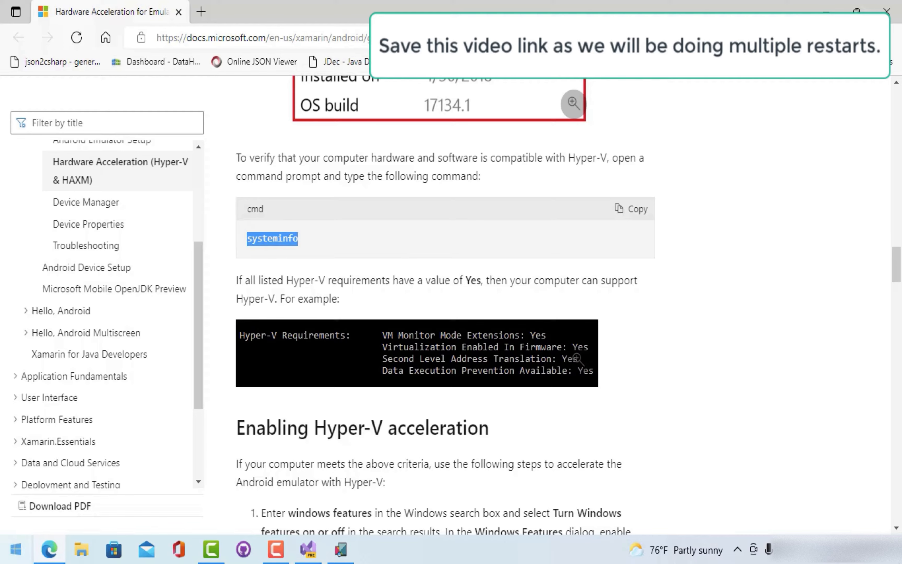
pyautogui.click(15, 550)
pyautogui.write('c')
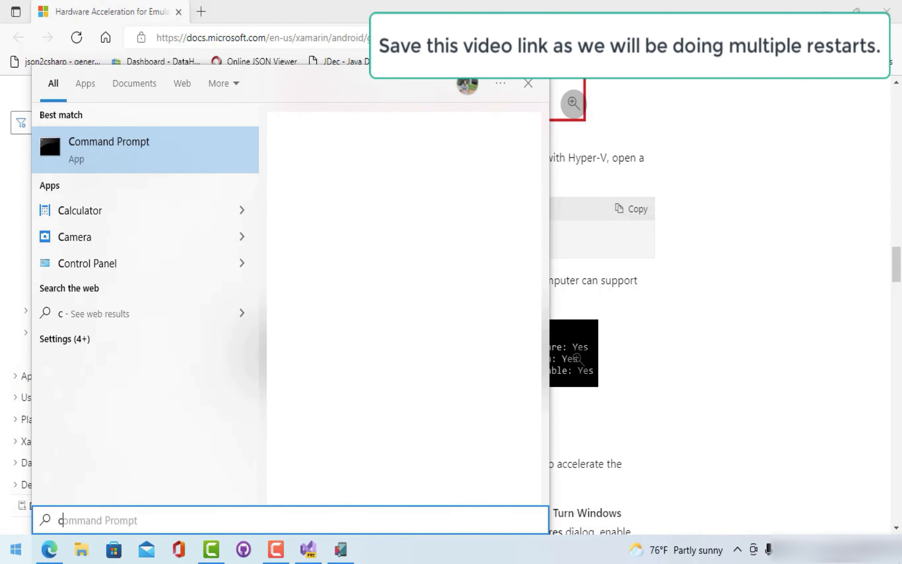
pyautogui.press('Return')
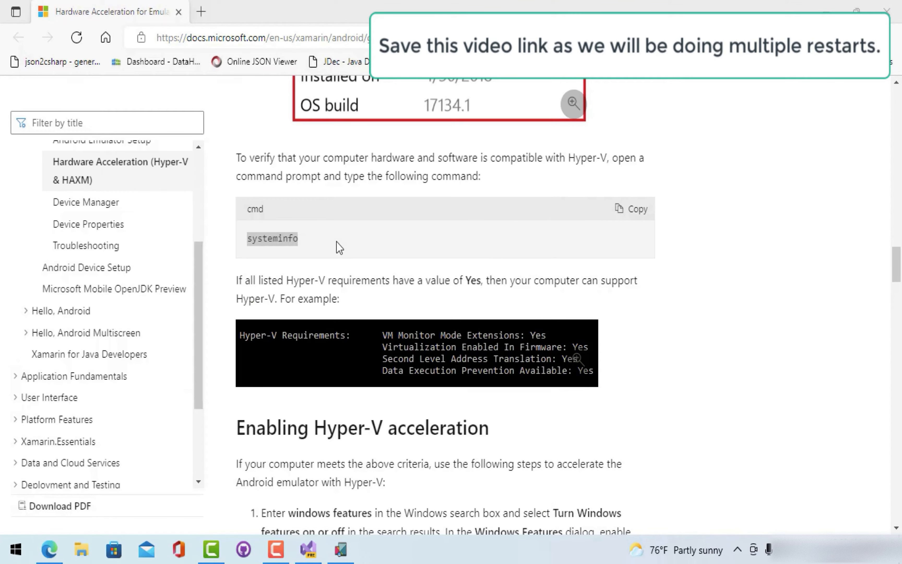
pyautogui.hotkey('ctrl', 'v')
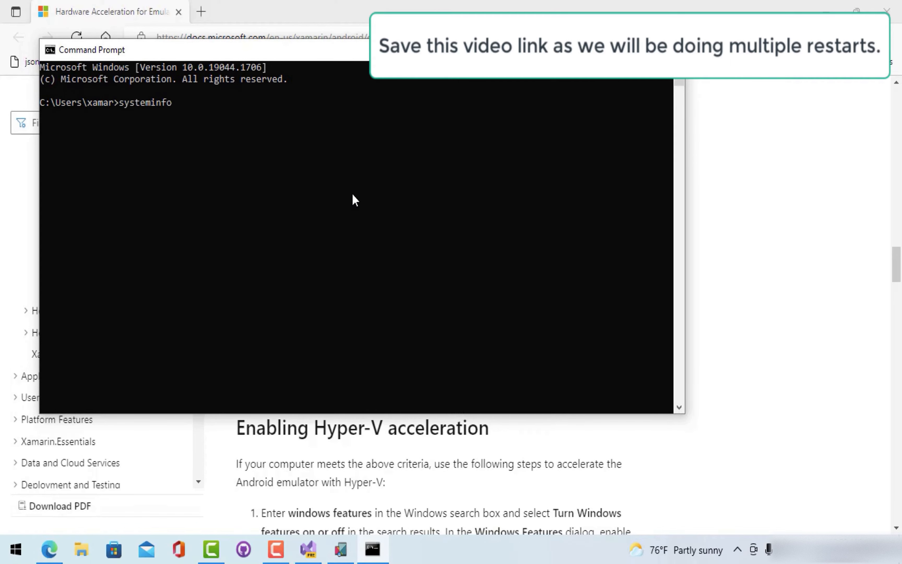
pyautogui.press('Return')
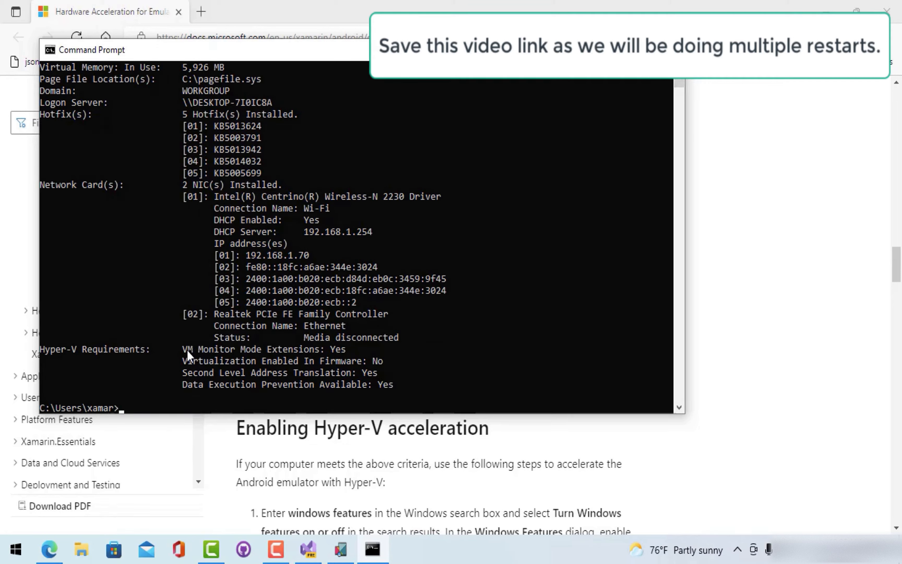
pyautogui.moveTo(182, 347); pyautogui.dragTo(396, 386)
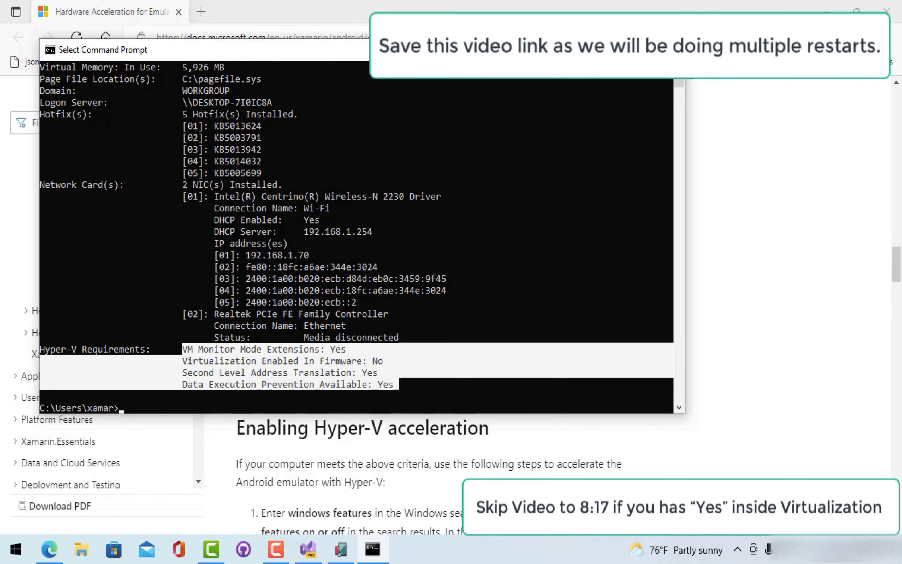
pyautogui.click(669, 50)
pyautogui.click(568, 276)
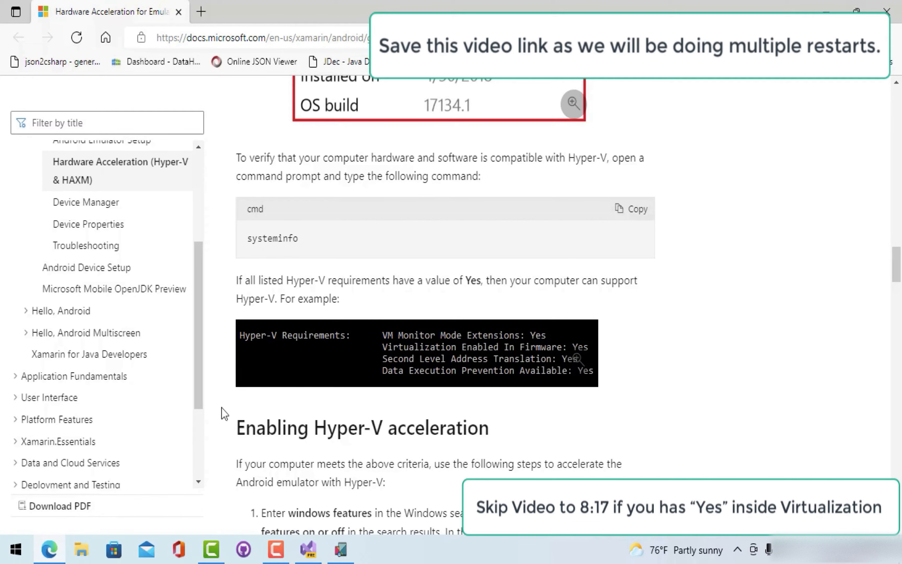
# - Restart the computer from the Start menu's power options
pyautogui.click(15, 549)
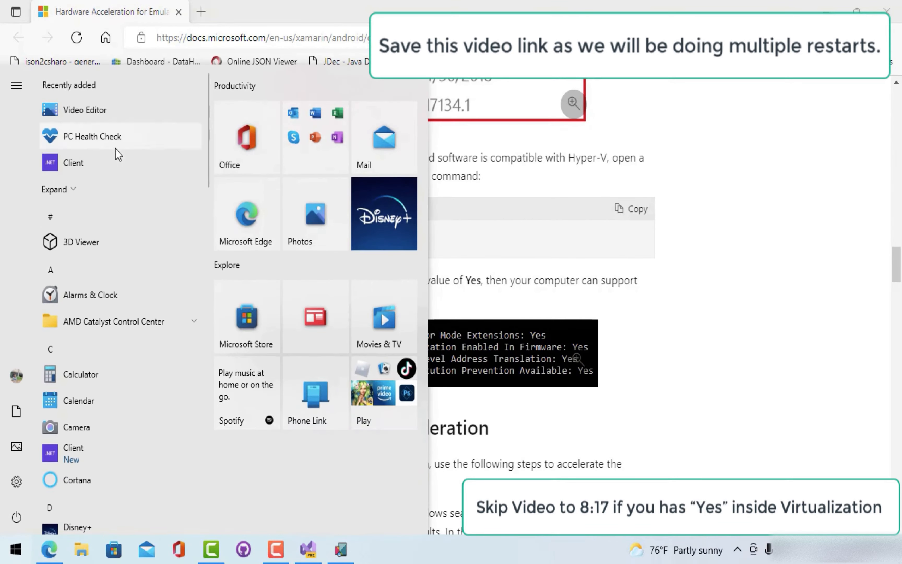
pyautogui.write('Visu')
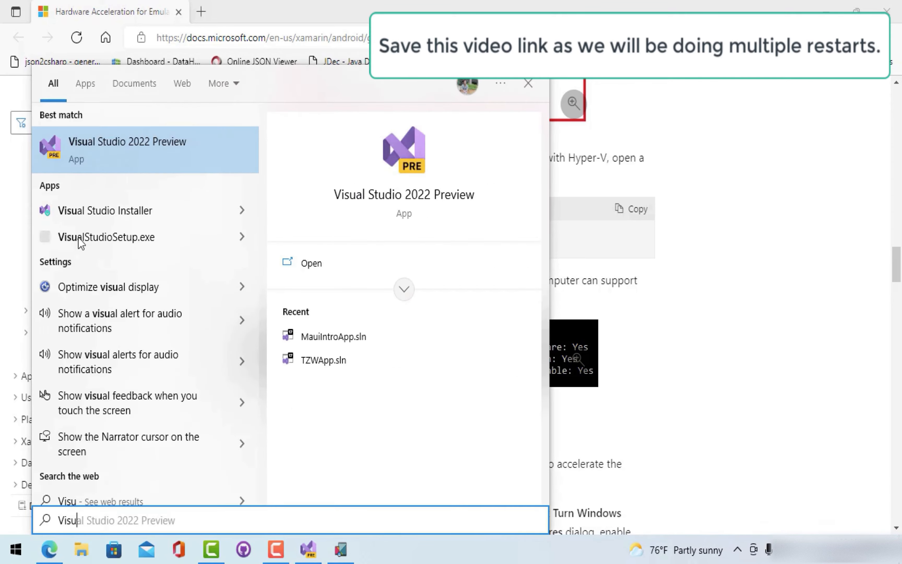
pyautogui.click(15, 552)
pyautogui.click(14, 552)
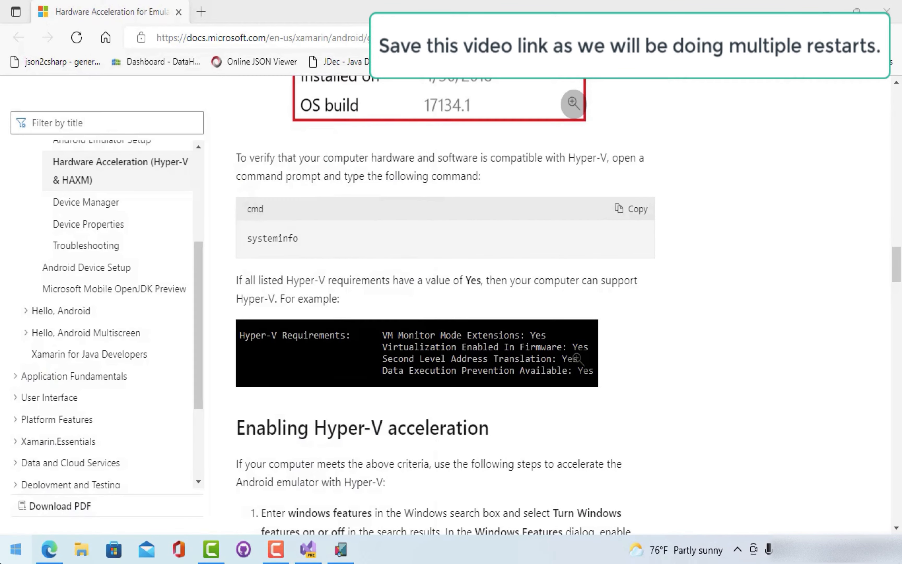
pyautogui.click(13, 550)
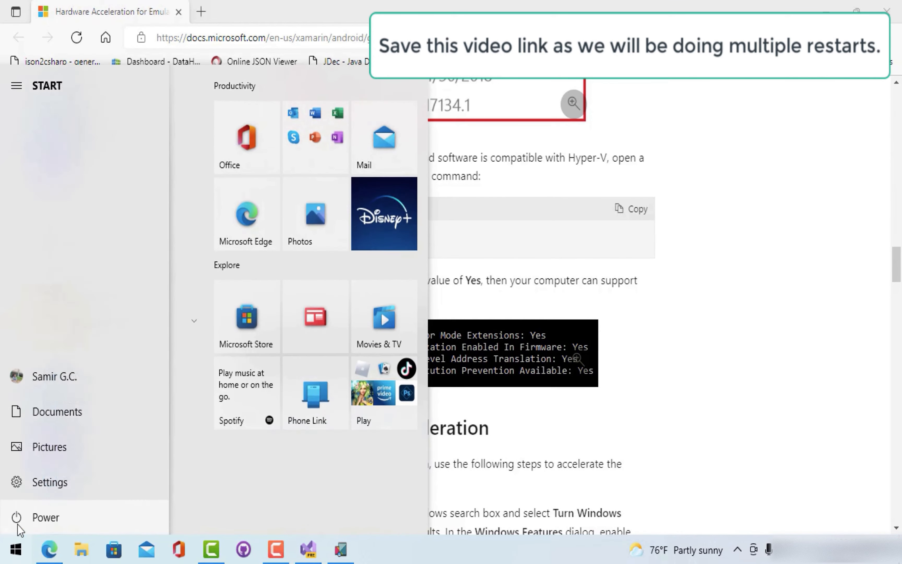
pyautogui.click(36, 520)
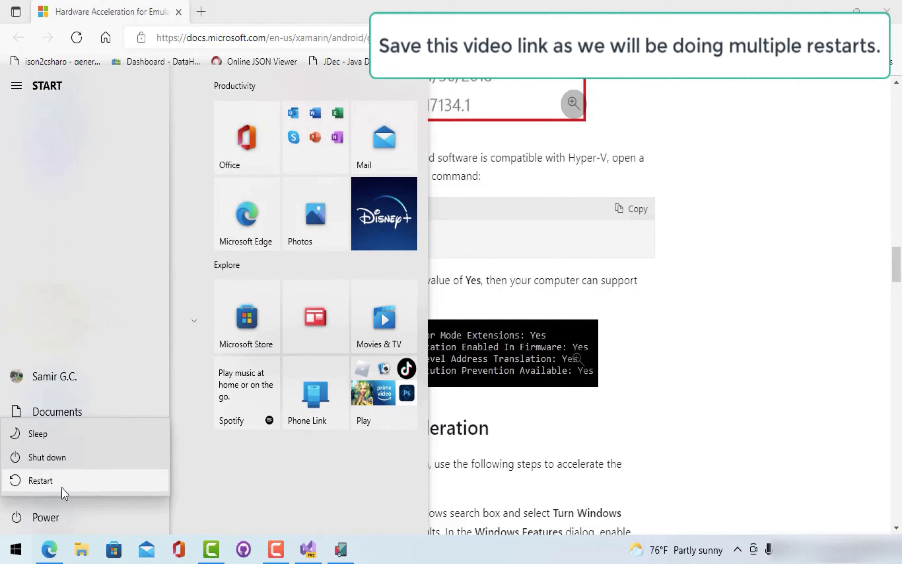
pyautogui.click(60, 485)
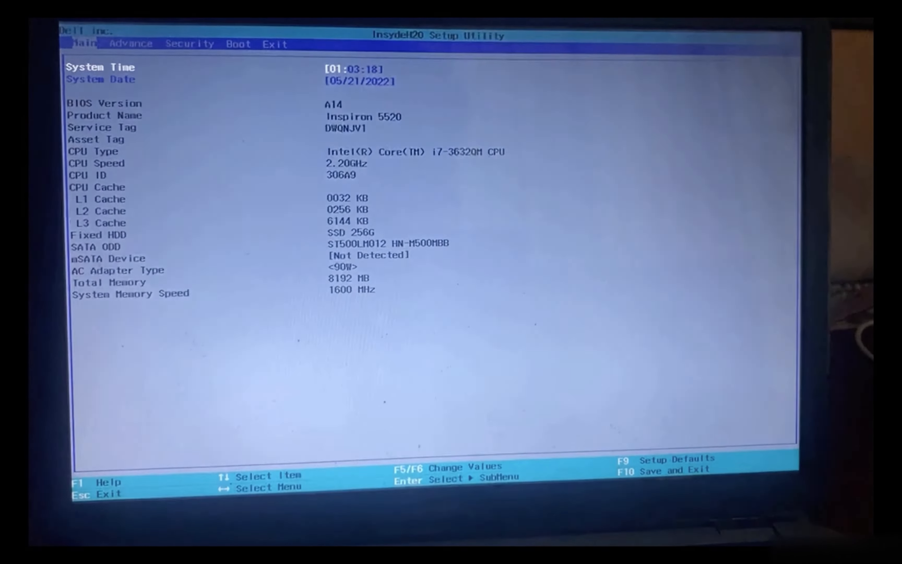
# - Set Virtualization to Enabled on the Advance page, then exit the BIOS with Exit Saving Changes
pyautogui.press('Right')
pyautogui.press('Right')
pyautogui.press('Right')
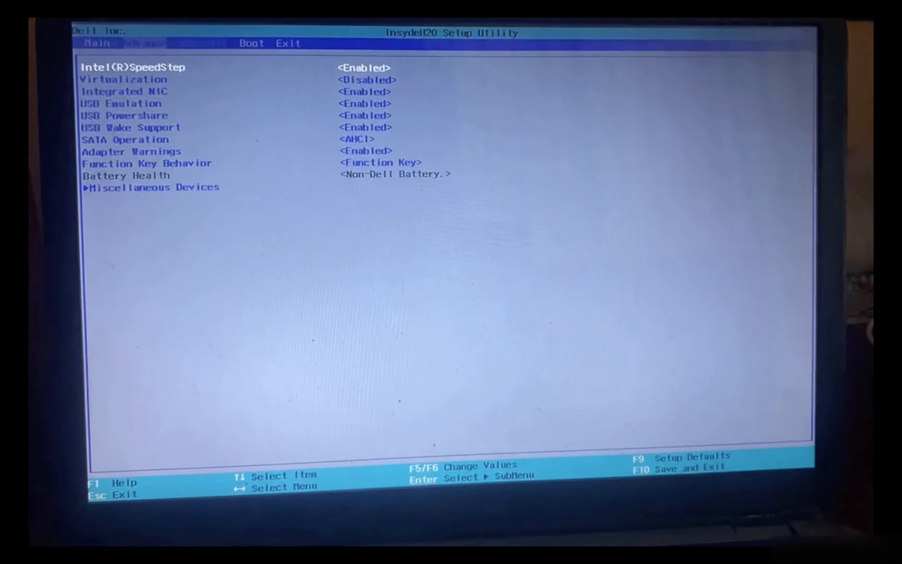
pyautogui.press('Left')
pyautogui.press('Left')
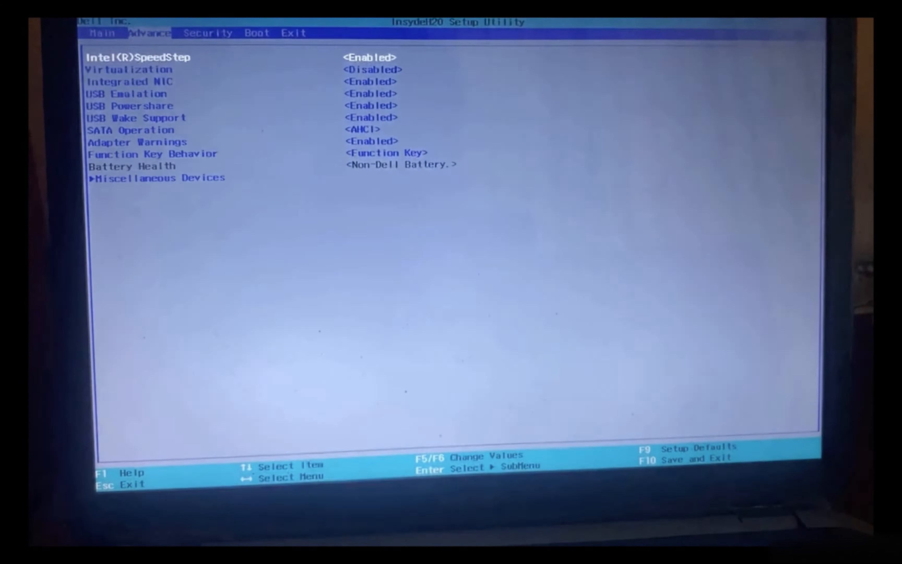
pyautogui.press('Down')
pyautogui.press('Return')
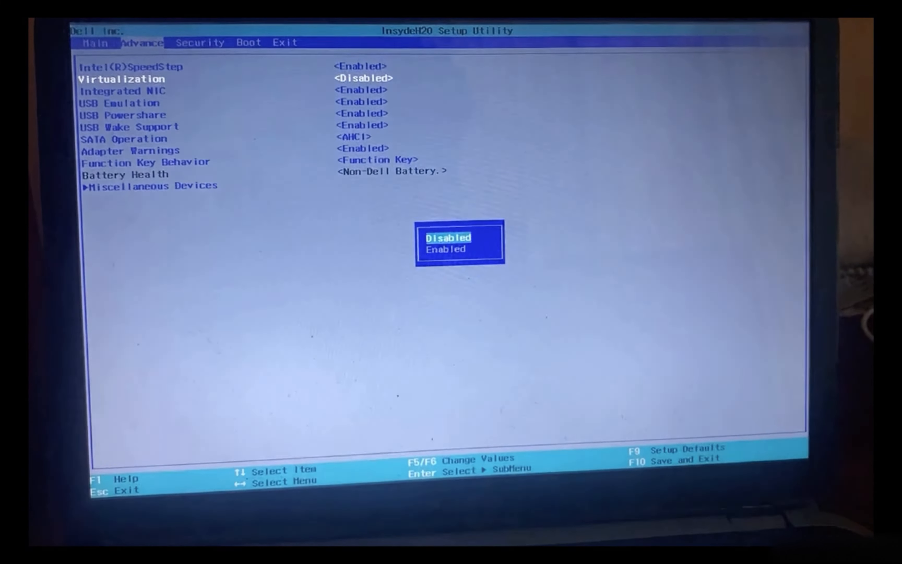
pyautogui.press('Down')
pyautogui.press('Return')
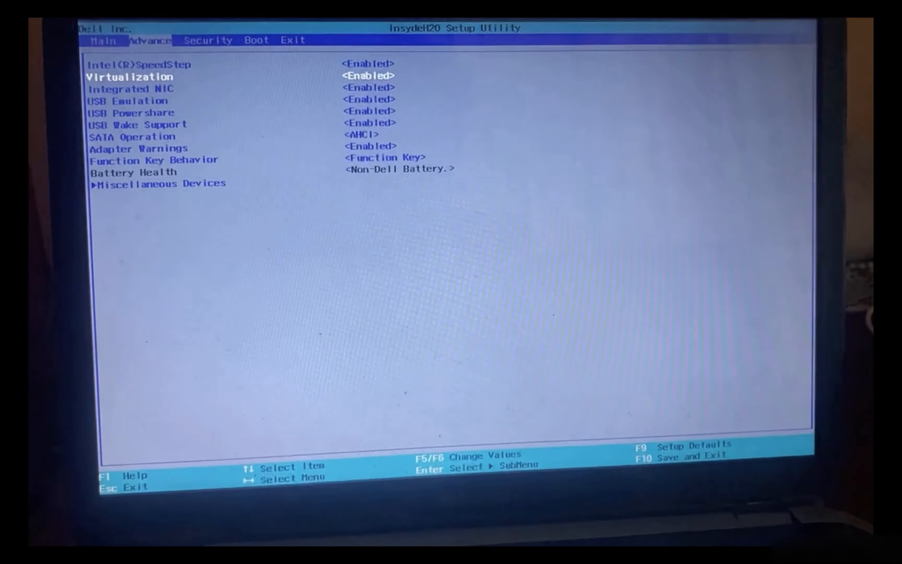
pyautogui.press('Right')
pyautogui.press('Right')
pyautogui.press('Right')
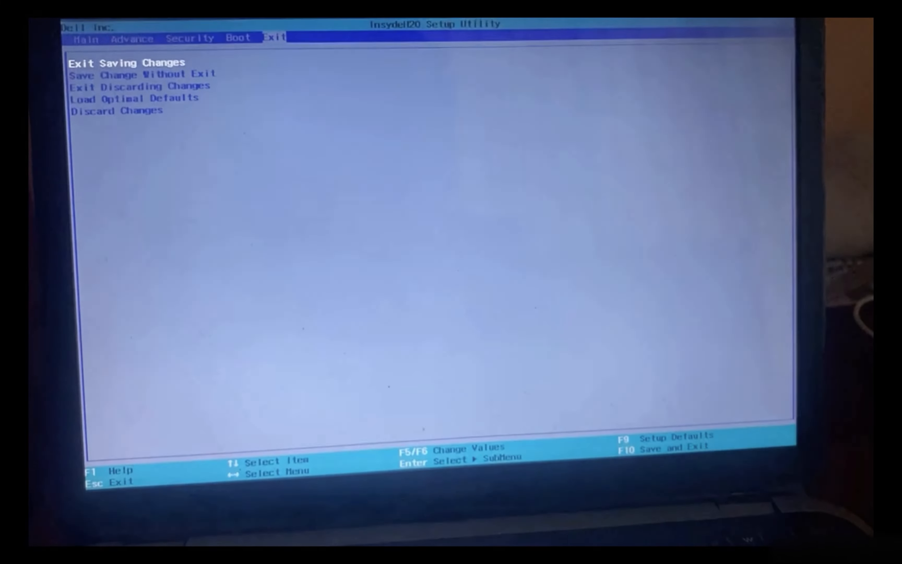
pyautogui.press('Return')
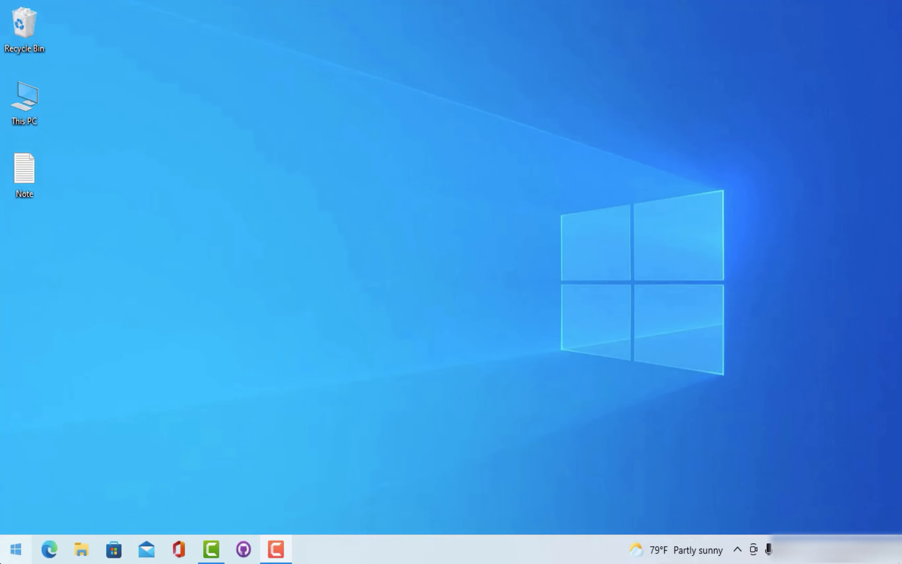
pyautogui.click(16, 549)
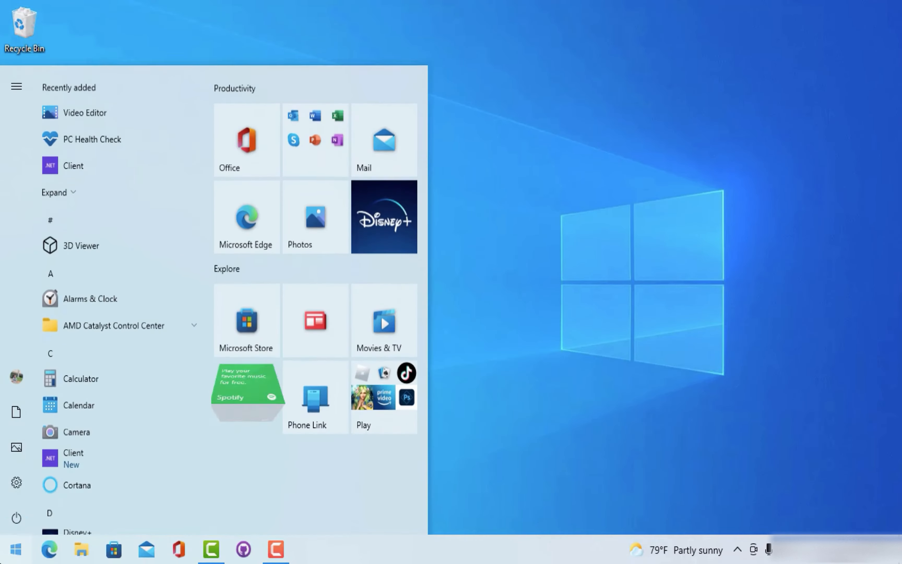
pyautogui.click(132, 360)
pyautogui.write('comm')
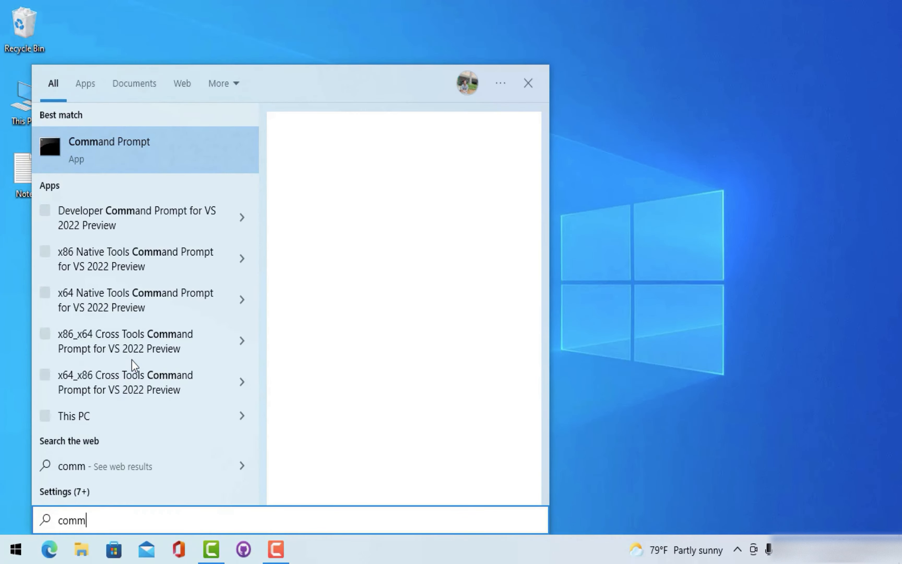
pyautogui.press('Return')
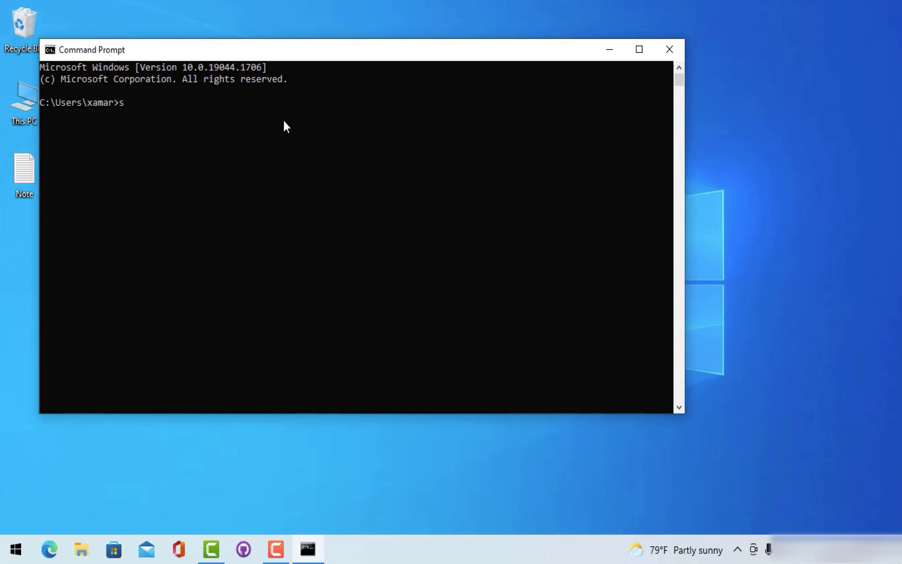
pyautogui.write('systeminfo')
pyautogui.press('Return')
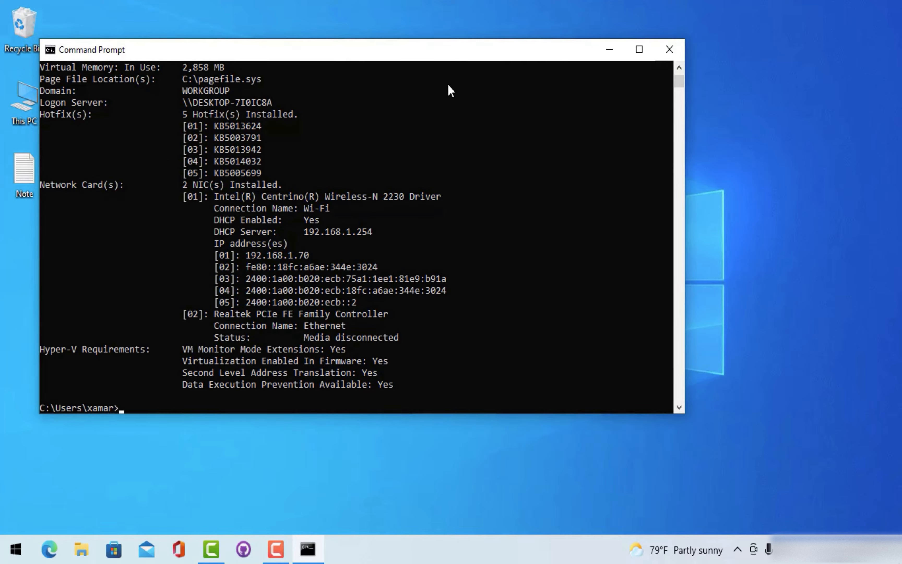
pyautogui.moveTo(424, 52); pyautogui.dragTo(459, 92)
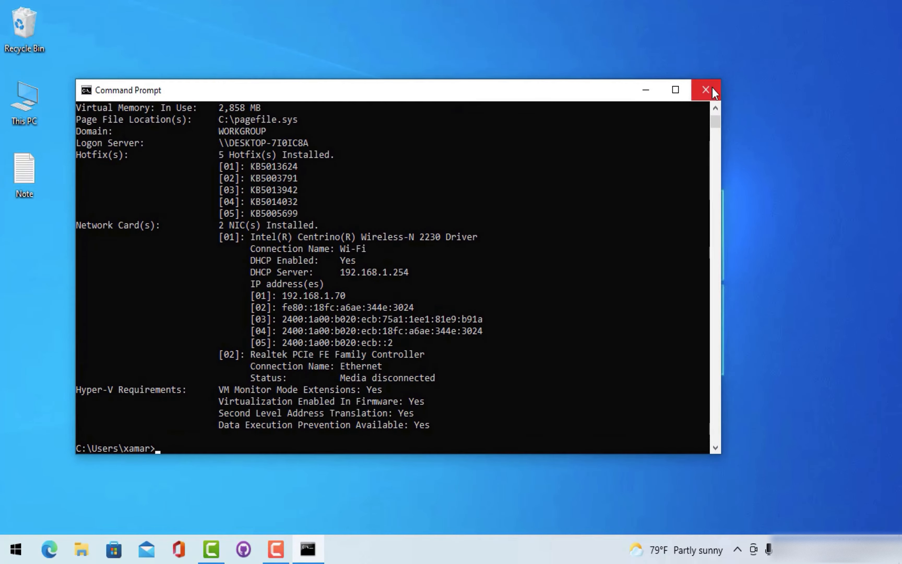
pyautogui.click(704, 93)
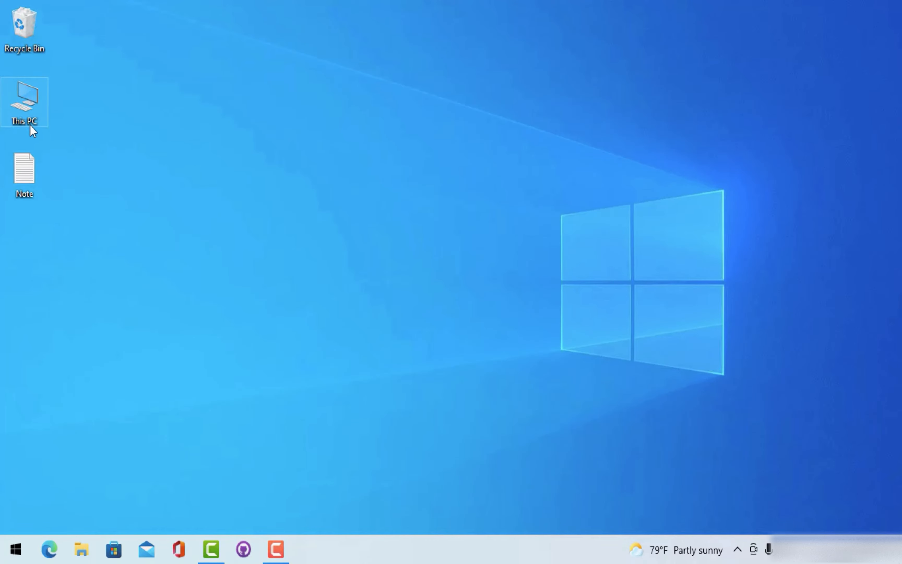
pyautogui.rightClick(23, 112)
pyautogui.click(81, 281)
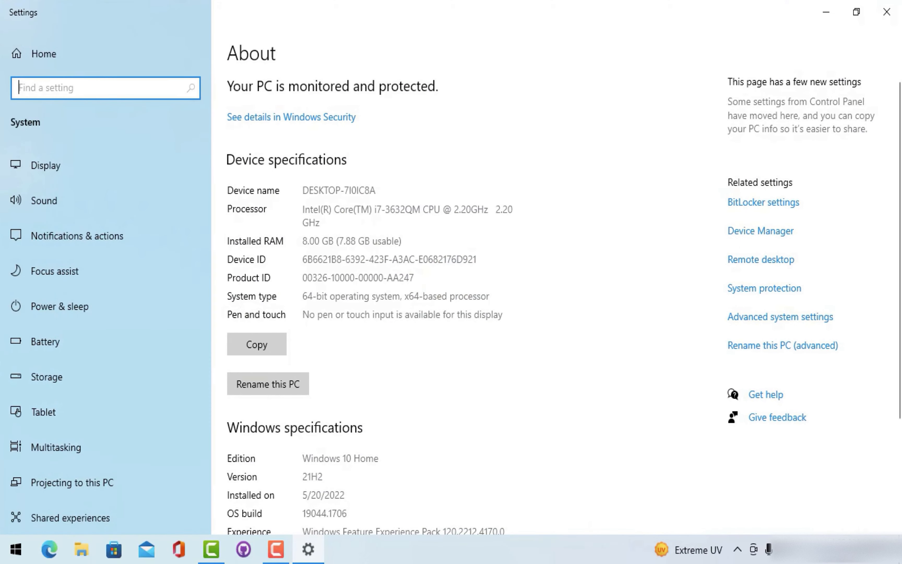
pyautogui.scroll(-4, 414, 283)
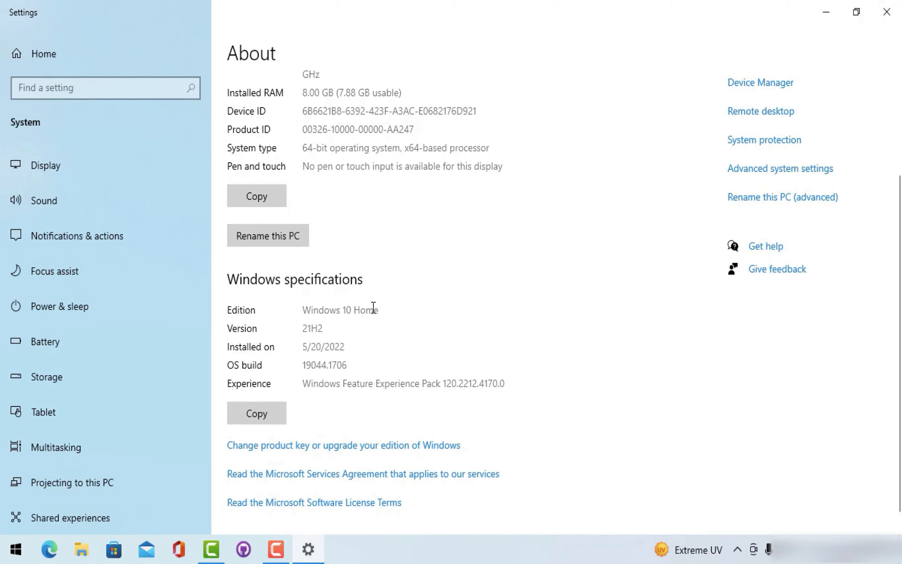
pyautogui.moveTo(374, 310); pyautogui.dragTo(393, 320)
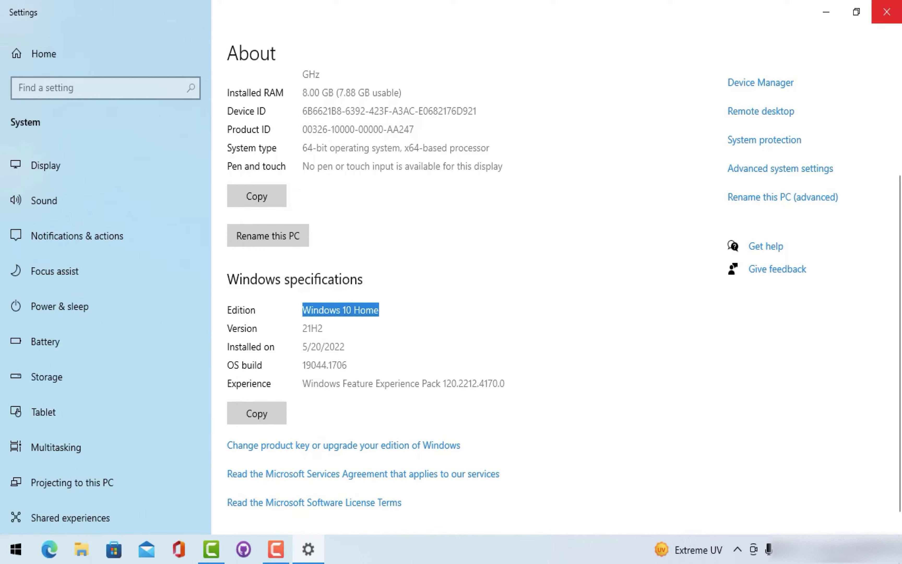
pyautogui.click(897, 14)
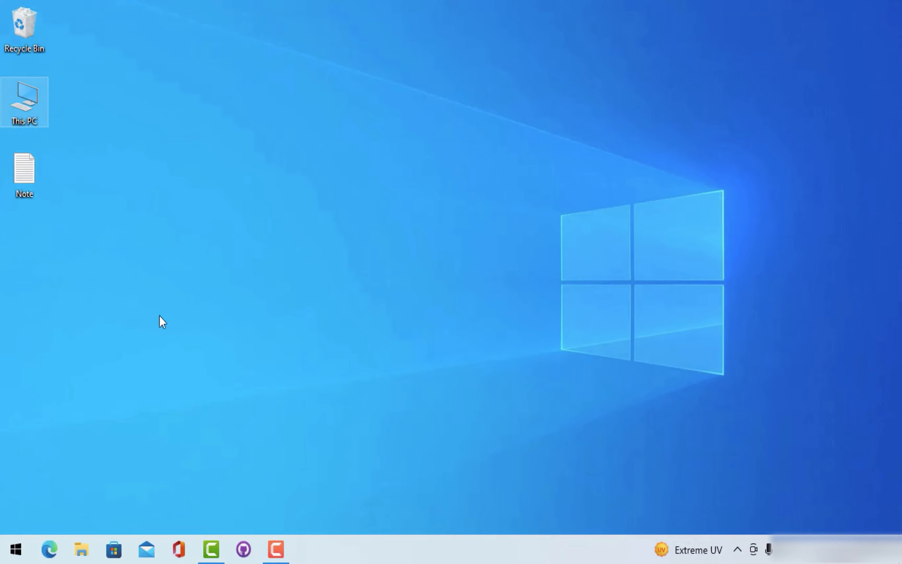
pyautogui.press('super')
pyautogui.write('sys')
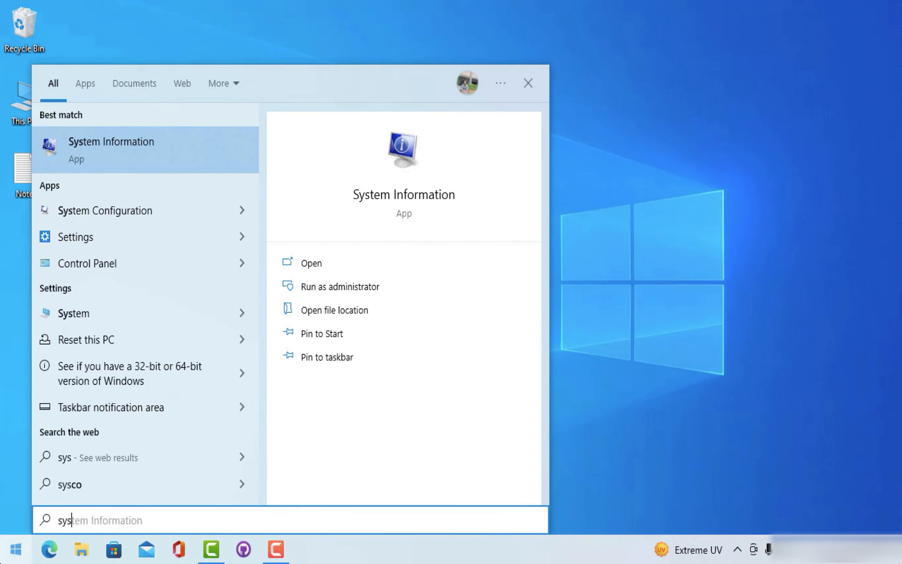
pyautogui.press('Return')
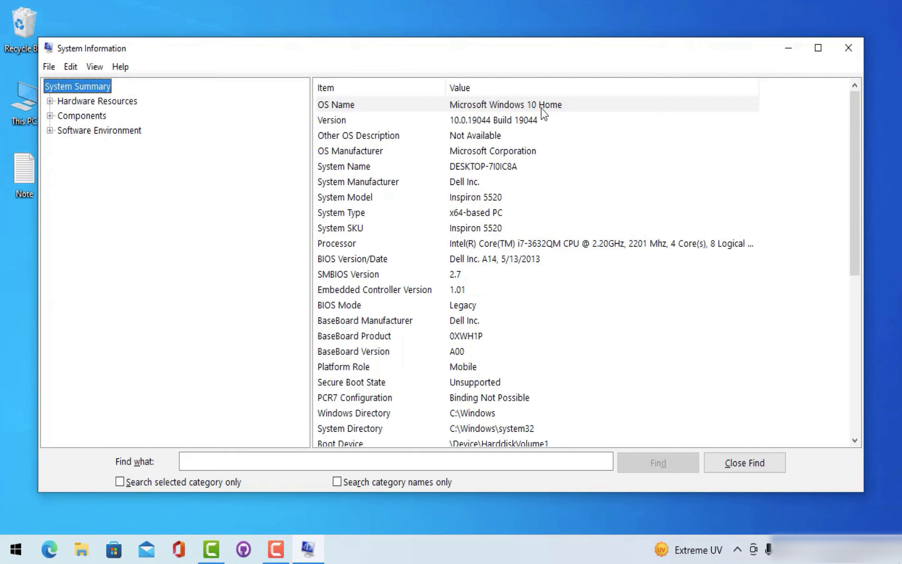
pyautogui.click(858, 47)
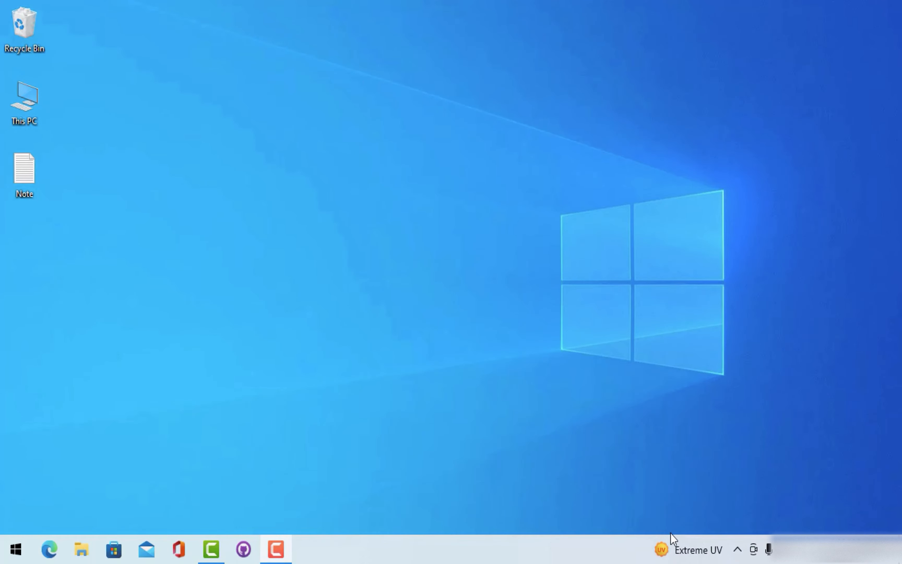
# - Scroll the Hardware acceleration docs page down to the Enabling Hyper-V acceleration section
pyautogui.click(368, 267)
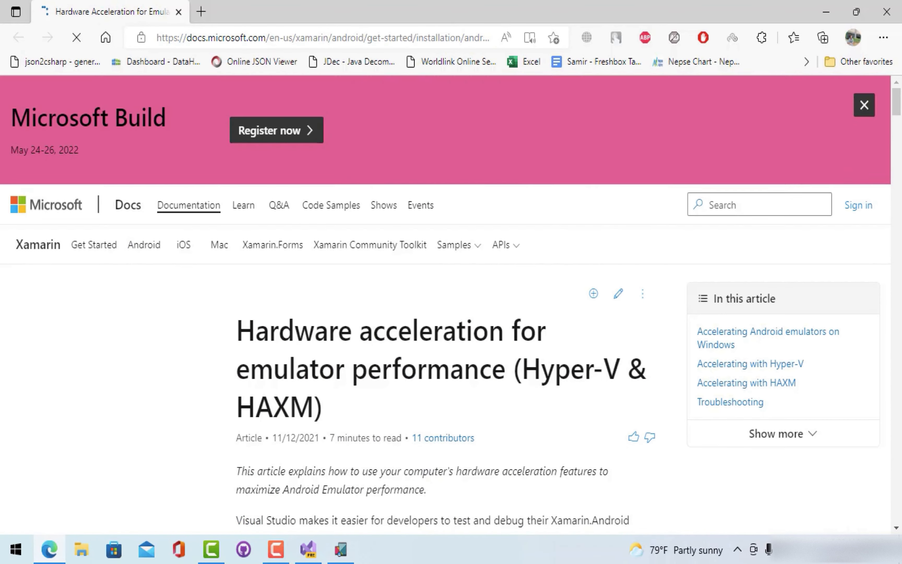
pyautogui.moveTo(897, 111); pyautogui.dragTo(898, 290)
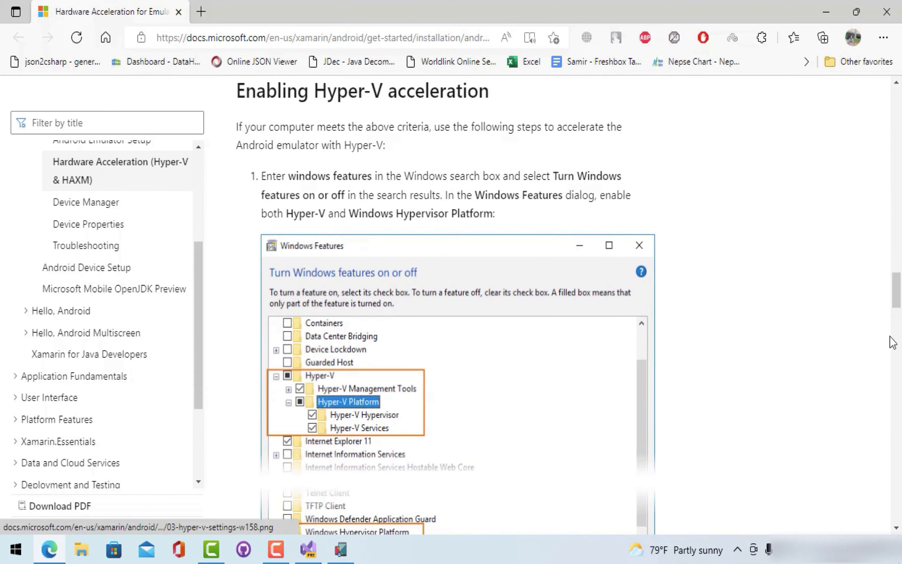
pyautogui.scroll(-5, 438, 377)
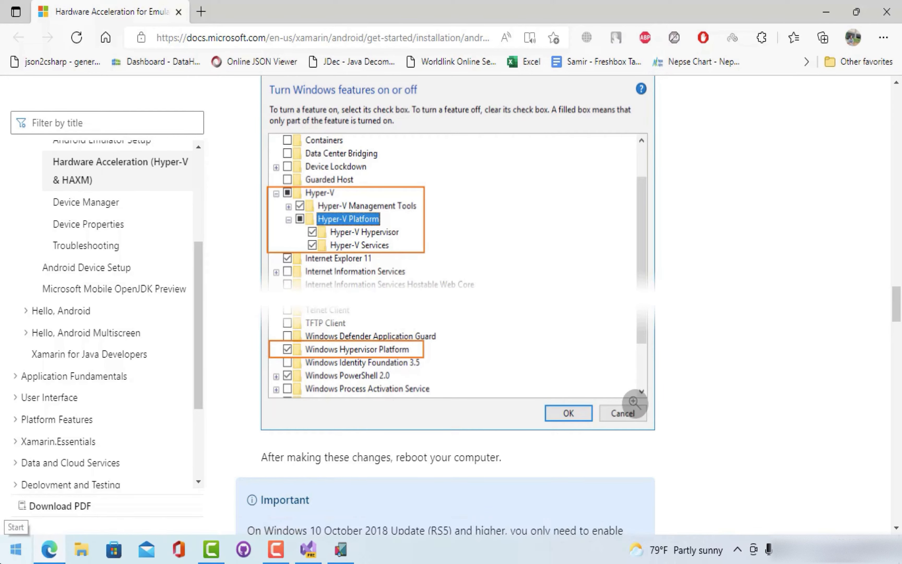
pyautogui.press('super')
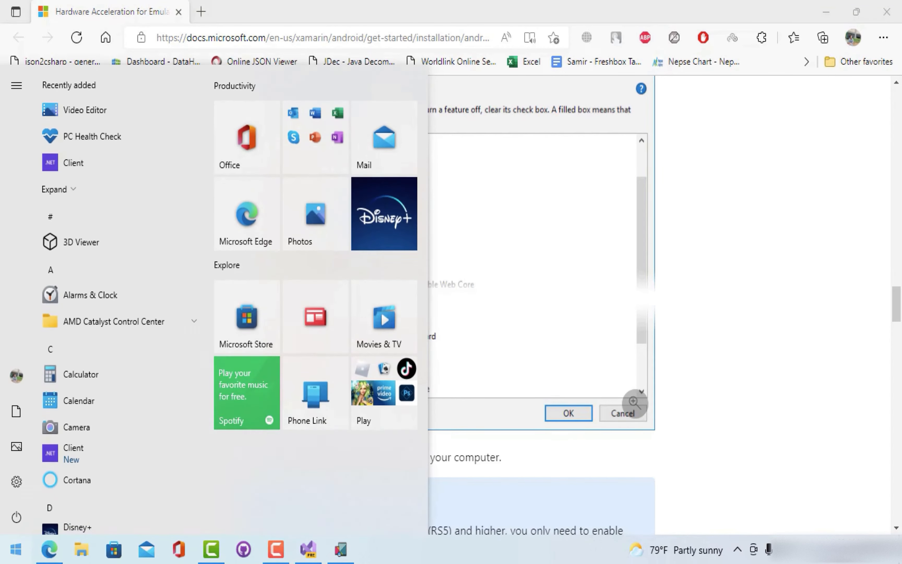
# - Open 'Turn Windows features on or off', then move and enlarge its window to show more features
pyautogui.write('tur')
pyautogui.press('Return')
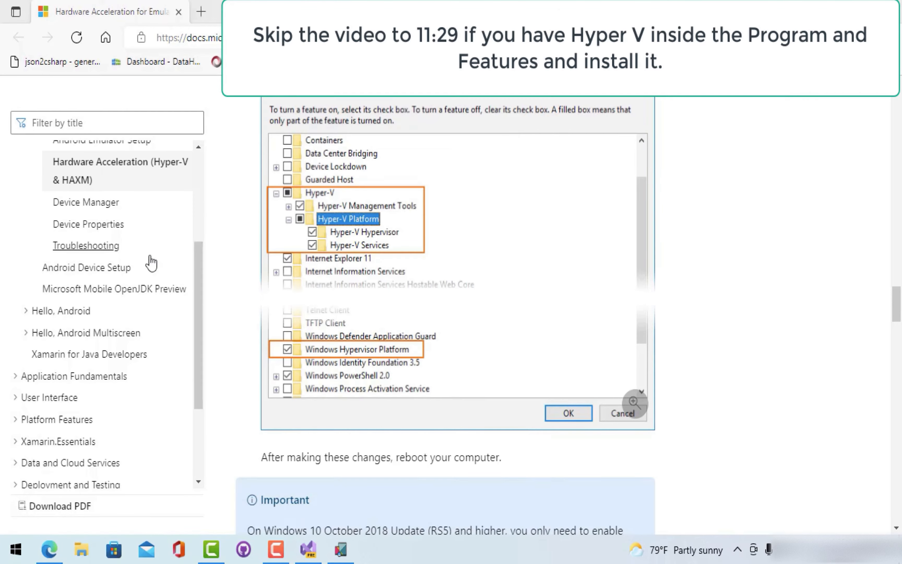
pyautogui.moveTo(537, 118); pyautogui.dragTo(604, 108)
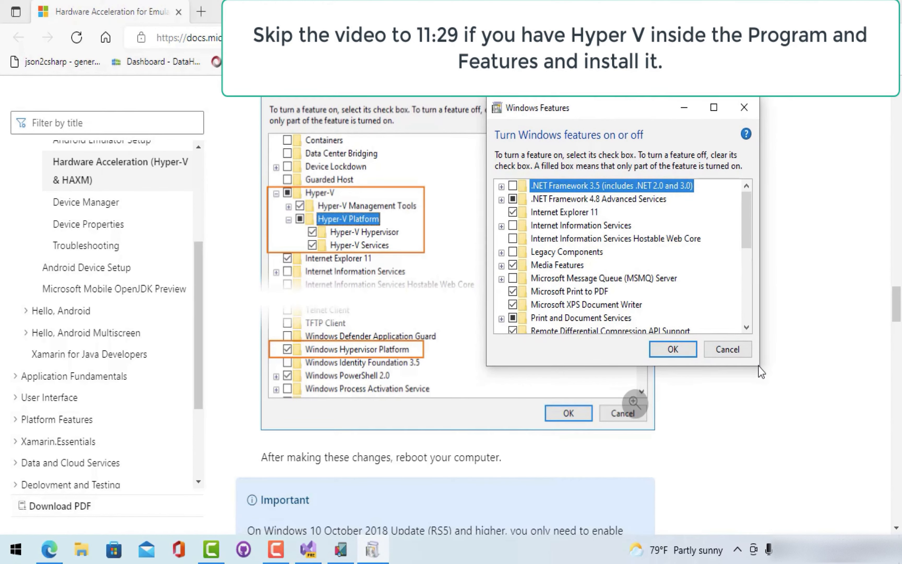
pyautogui.moveTo(756, 364); pyautogui.dragTo(857, 507)
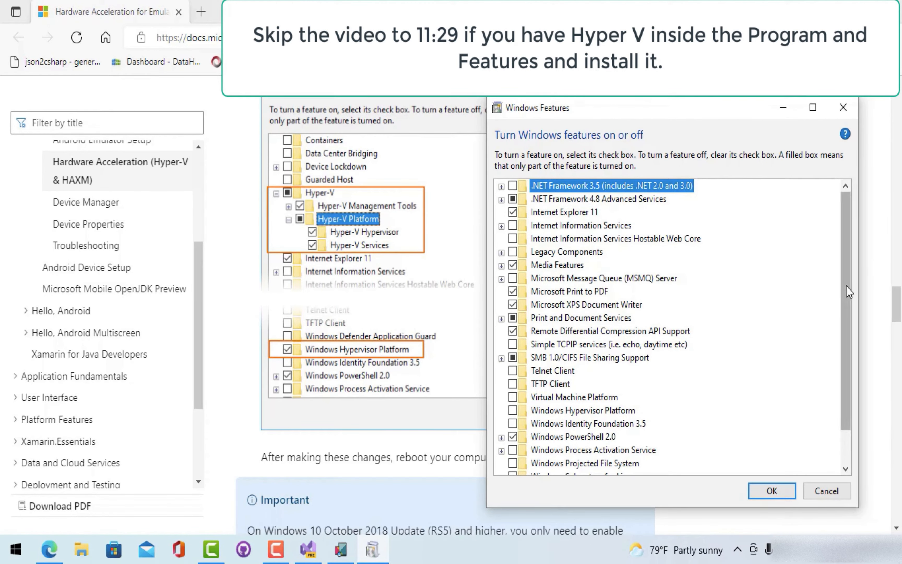
pyautogui.moveTo(847, 286); pyautogui.dragTo(850, 339)
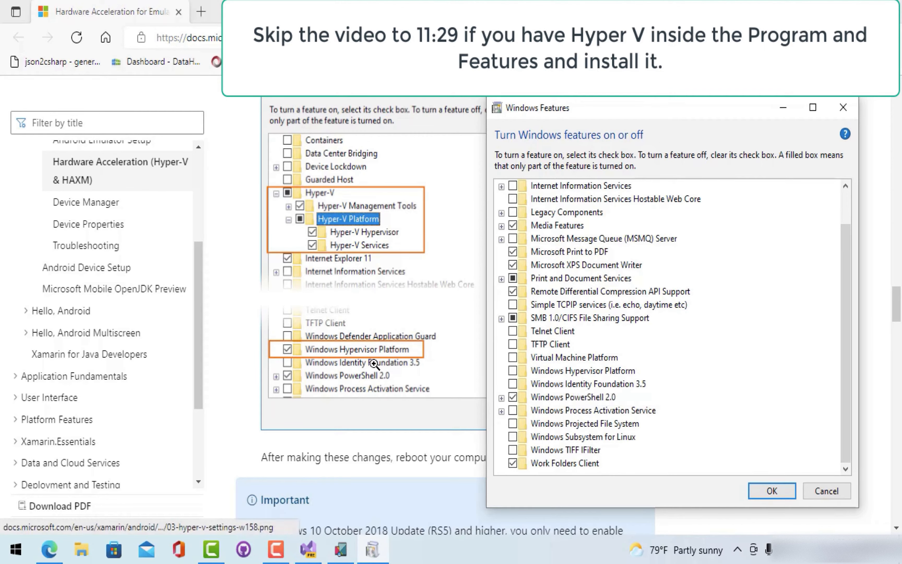
# - Tick Windows Hypervisor Platform, apply with OK, and close the completion notice
pyautogui.click(513, 370)
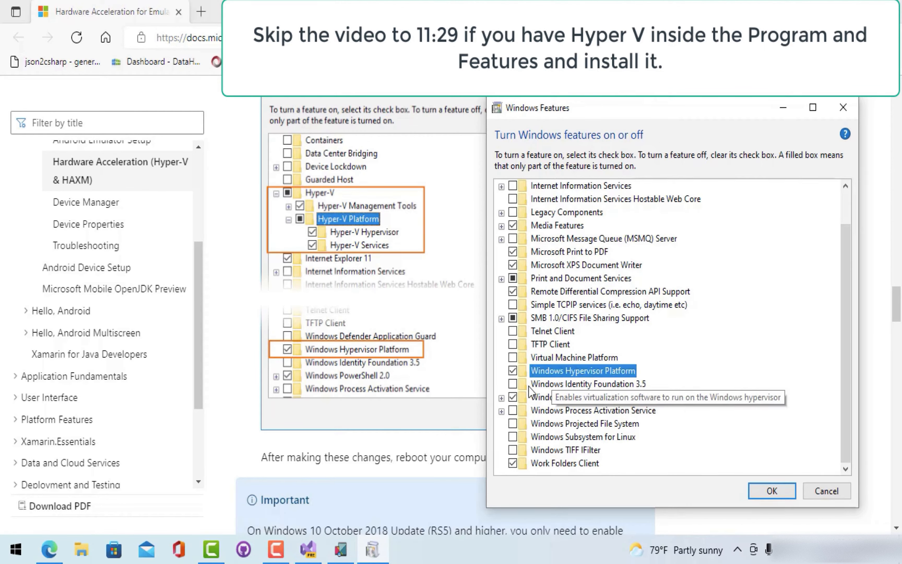
pyautogui.click(772, 491)
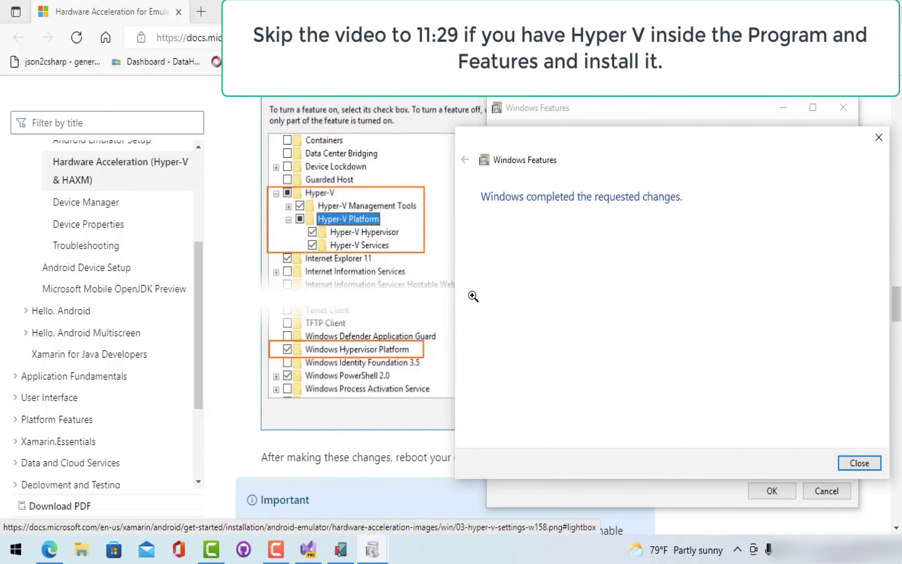
pyautogui.click(857, 464)
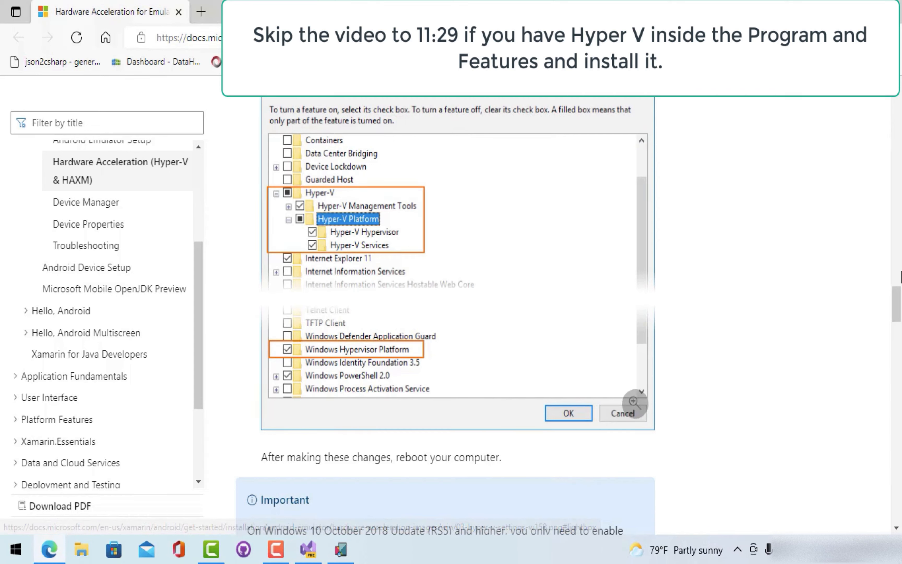
pyautogui.moveTo(898, 296)
pyautogui.mouseDown()
pyautogui.moveTo(898, 328)
pyautogui.moveTo(898, 301)
pyautogui.mouseUp()
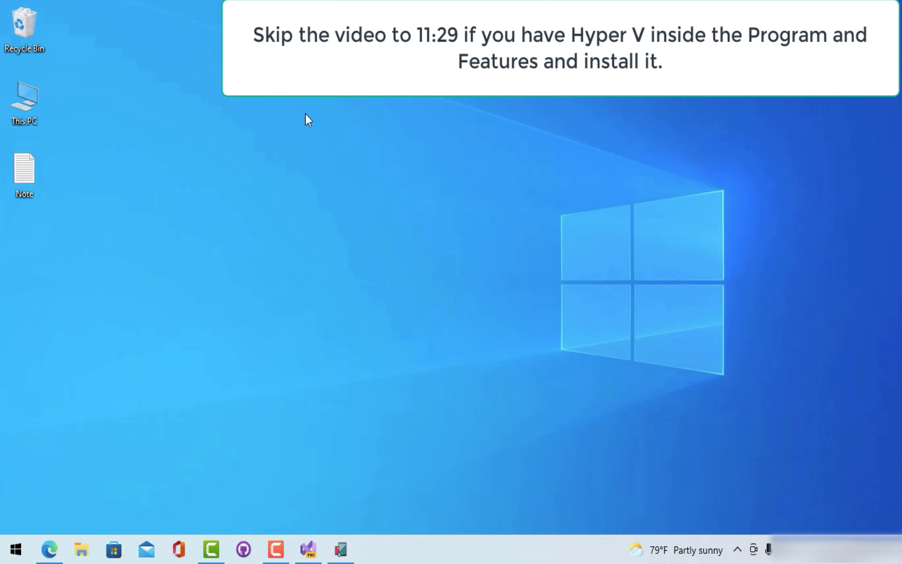
# - Select the itechtics enable-hyper-v URL line in Notepad, minimize Notepad and bring Edge back
pyautogui.press('Return')
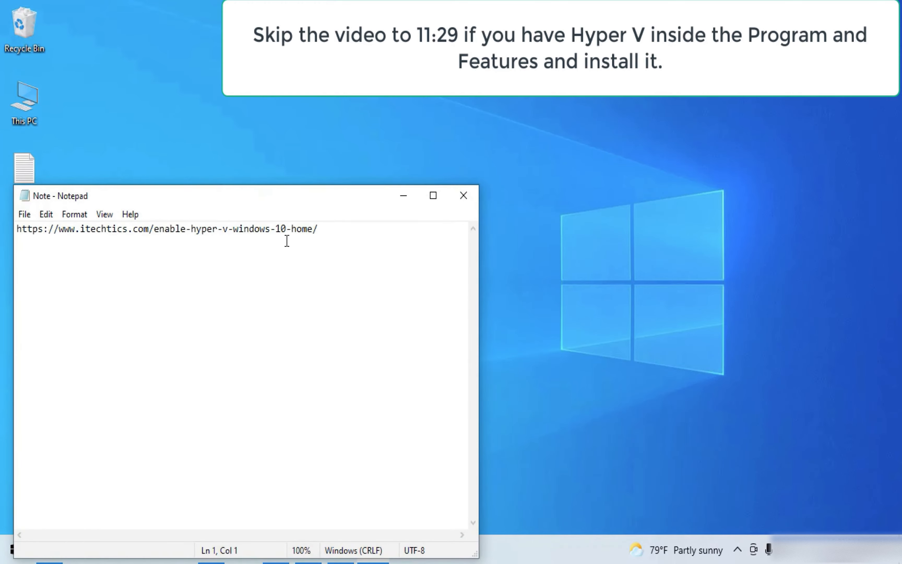
pyautogui.moveTo(320, 234); pyautogui.dragTo(7, 237)
pyautogui.hotkey('ctrl', 'c')
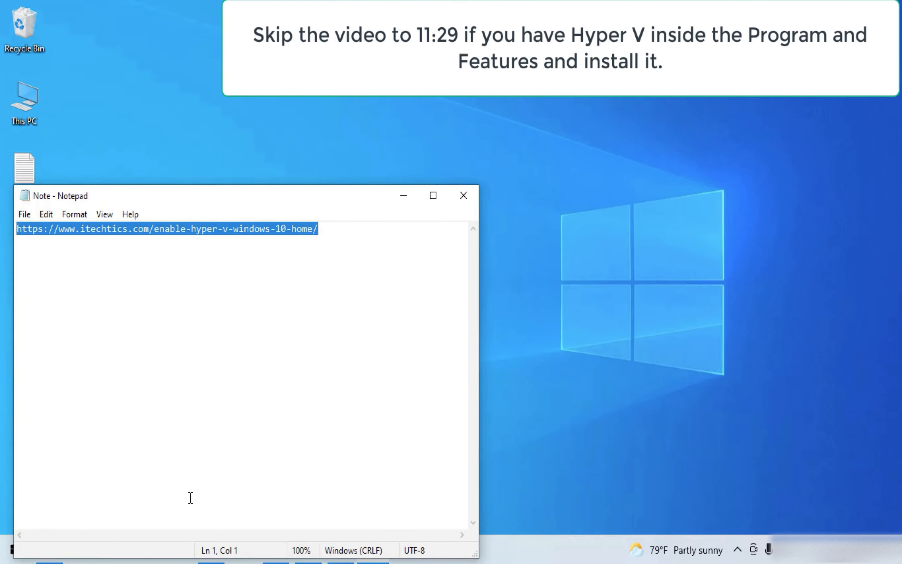
pyautogui.click(409, 200)
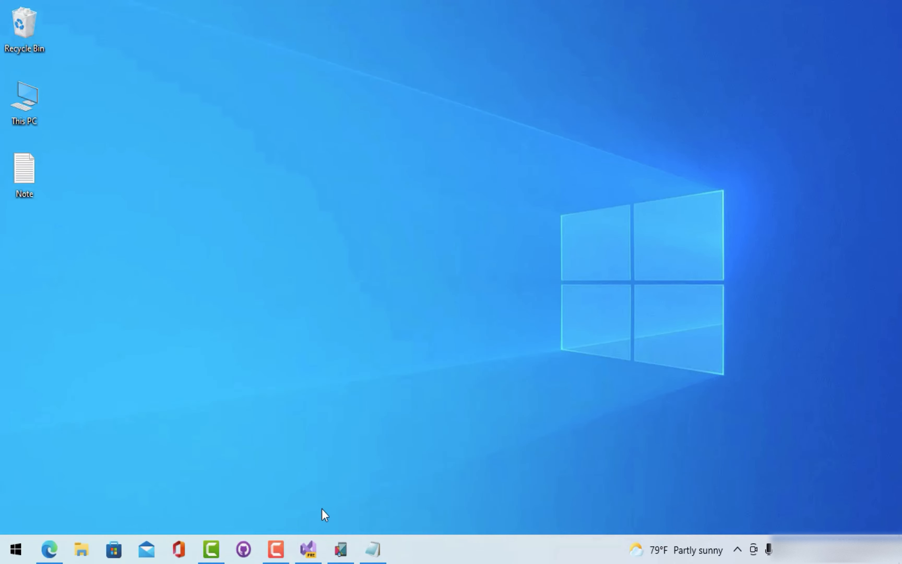
pyautogui.click(49, 554)
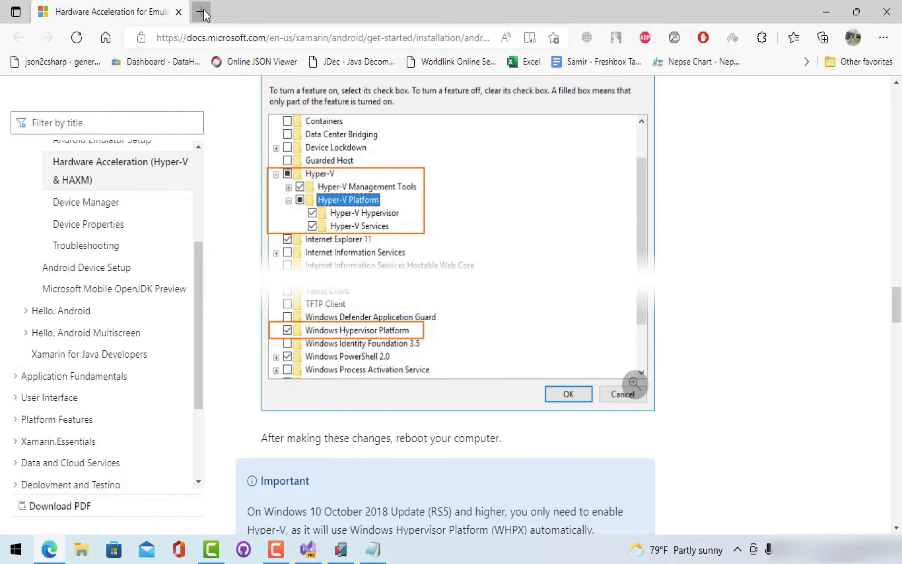
# - Load the pasted itechtics Enable Hyper-V guide in a new tab and download Hyper-V-Enabler.bat
pyautogui.click(201, 12)
pyautogui.hotkey('ctrl', 'v')
pyautogui.press('Return')
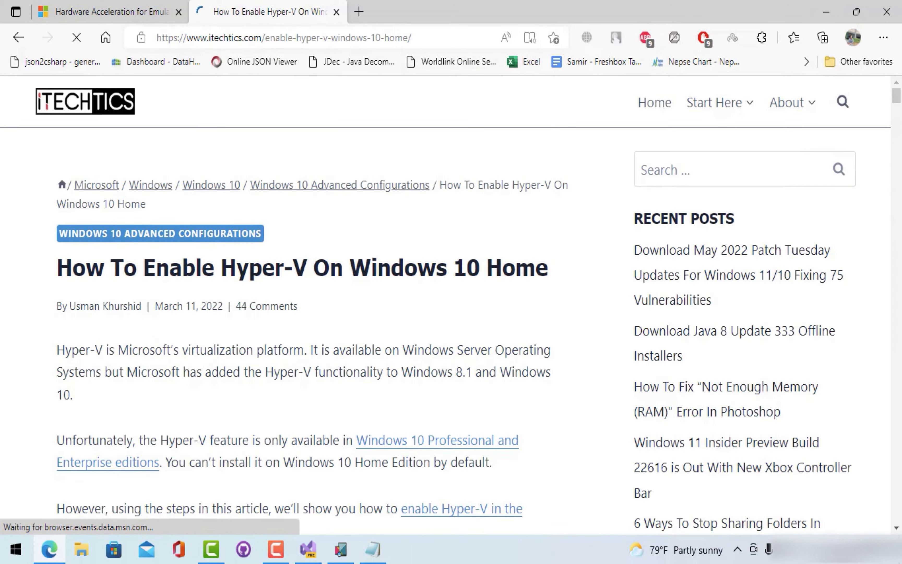
pyautogui.moveTo(897, 97); pyautogui.dragTo(897, 127)
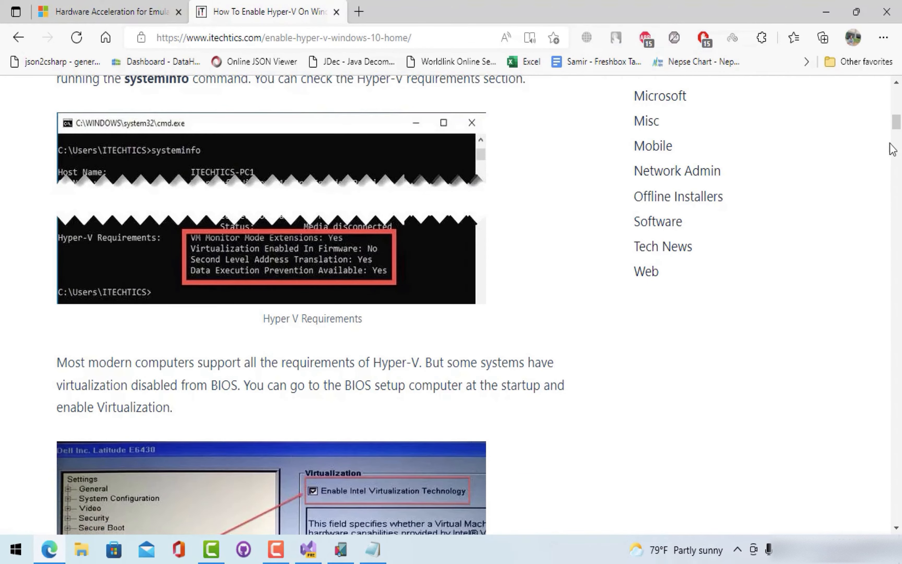
pyautogui.moveTo(897, 130); pyautogui.dragTo(897, 148)
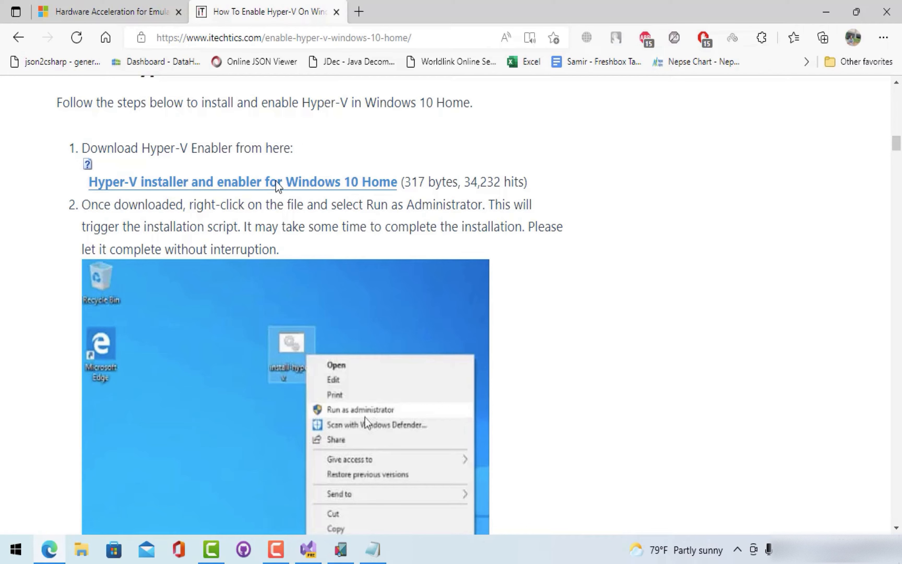
pyautogui.rightClick(294, 185)
pyautogui.click(342, 201)
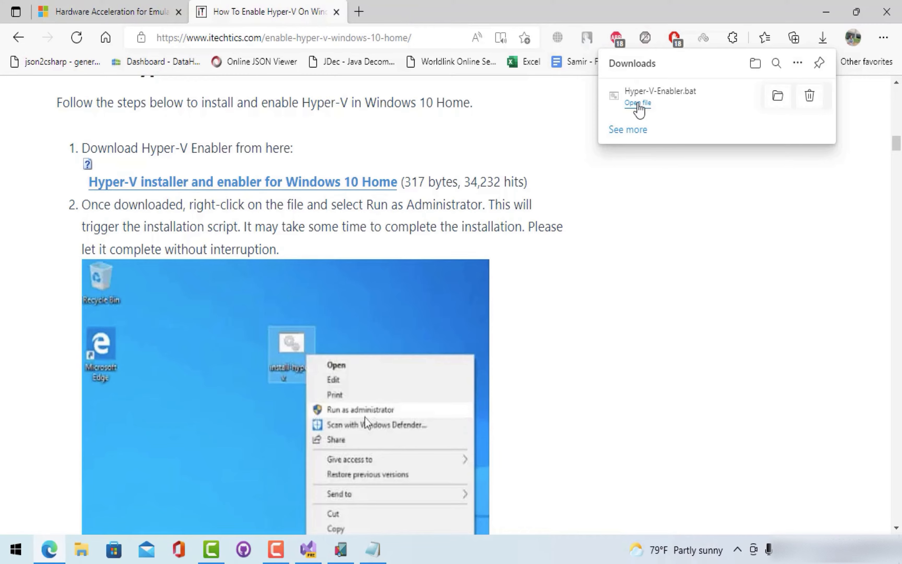
# - Run Hyper-V-Enabler.bat from Downloads, close the failed cmd window, then show it in folder
pyautogui.click(638, 105)
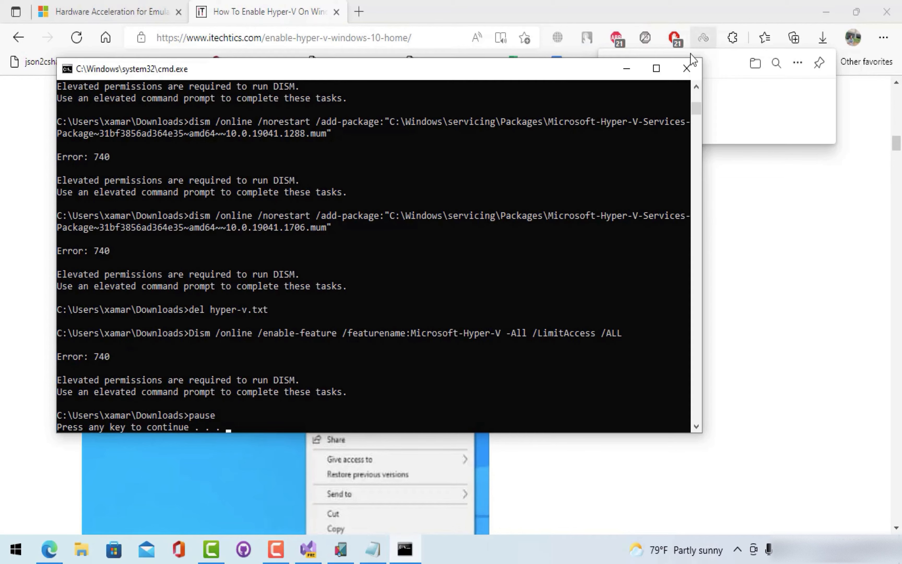
pyautogui.click(686, 68)
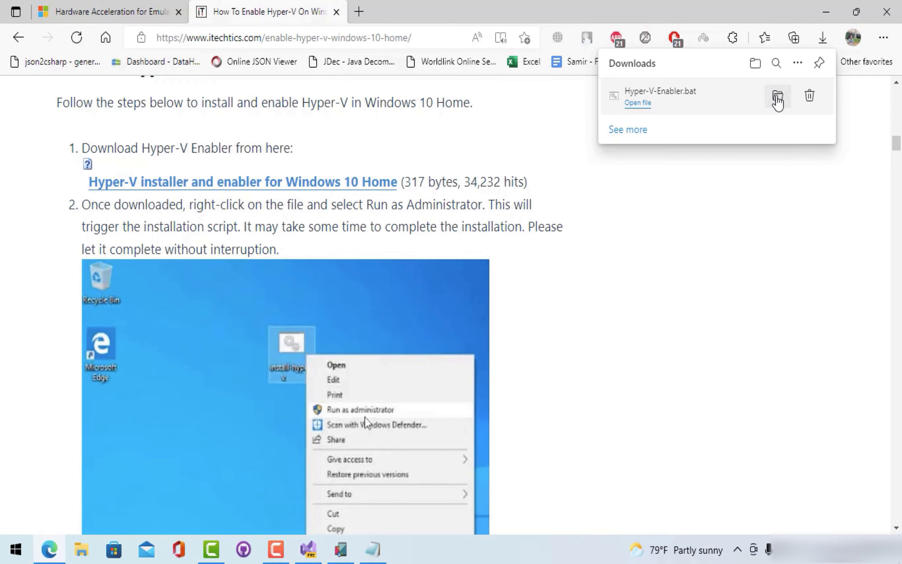
pyautogui.click(778, 98)
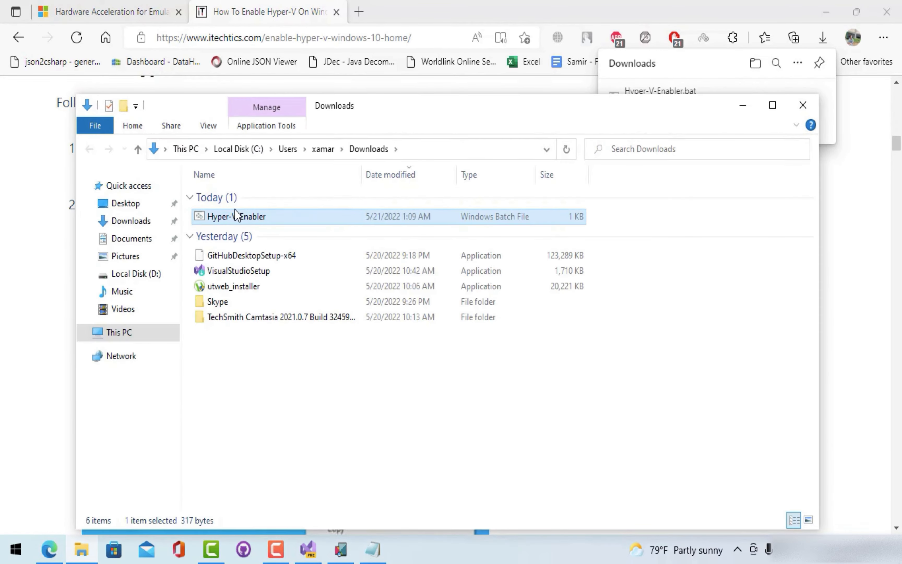
# - Run Hyper-V-Enabler as administrator, minimize Explorer and reposition the cmd window while DISM installs
pyautogui.doubleClick(236, 215)
pyautogui.rightClick(339, 222)
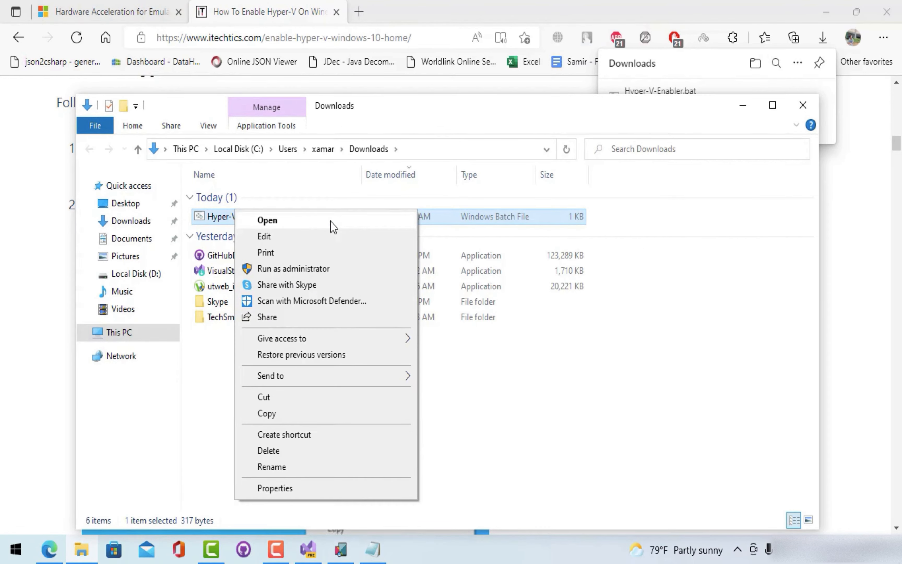
pyautogui.click(298, 268)
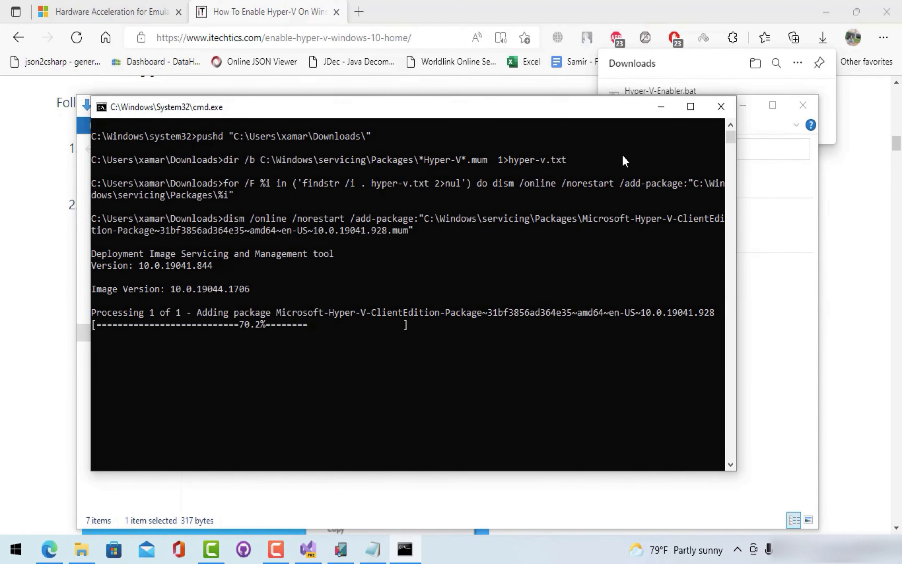
pyautogui.click(744, 109)
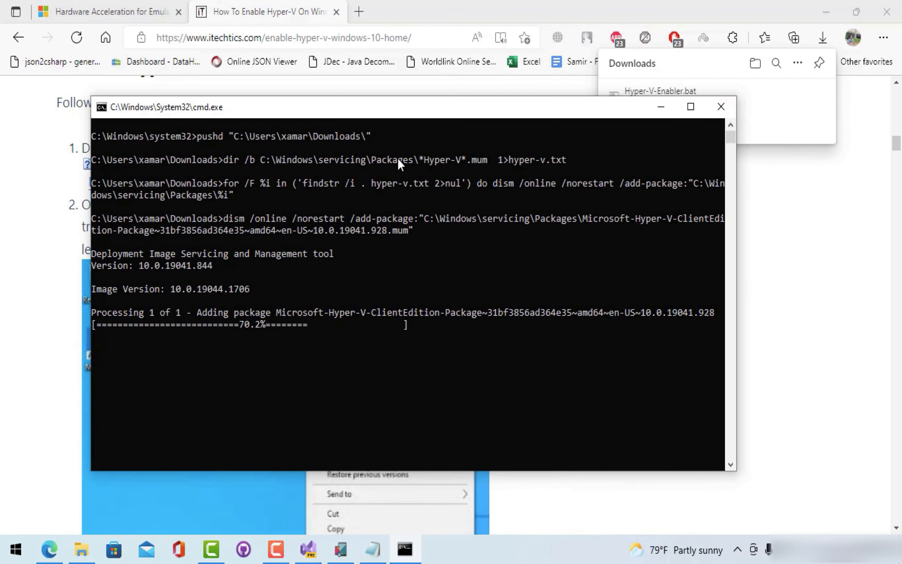
pyautogui.moveTo(297, 105); pyautogui.dragTo(507, 86)
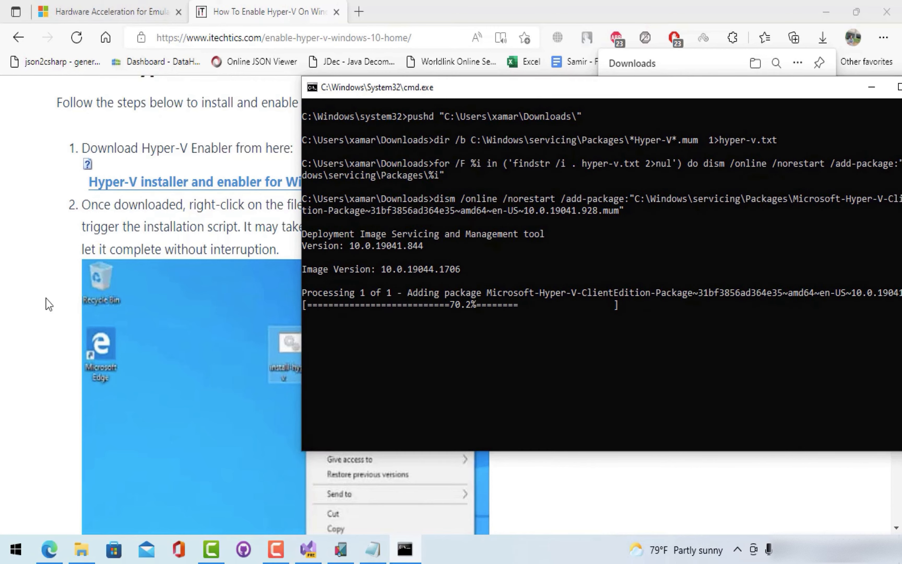
pyautogui.click(36, 323)
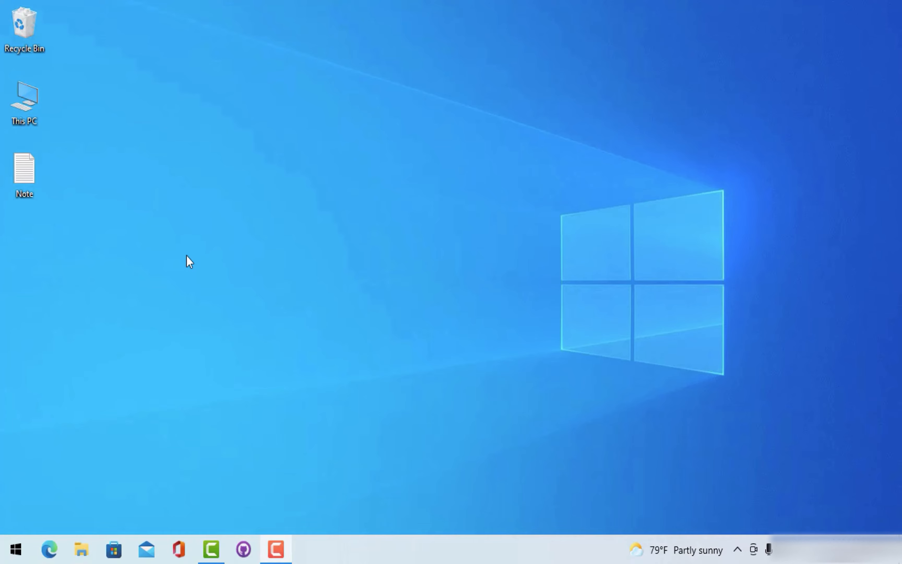
pyautogui.click(4, 555)
pyautogui.write('tur')
pyautogui.press('Return')
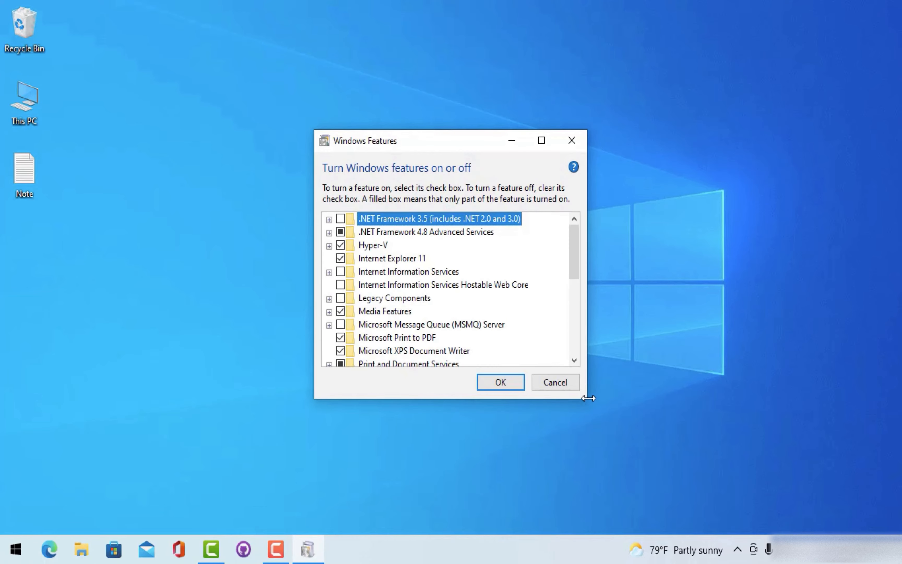
pyautogui.moveTo(588, 398); pyautogui.dragTo(715, 481)
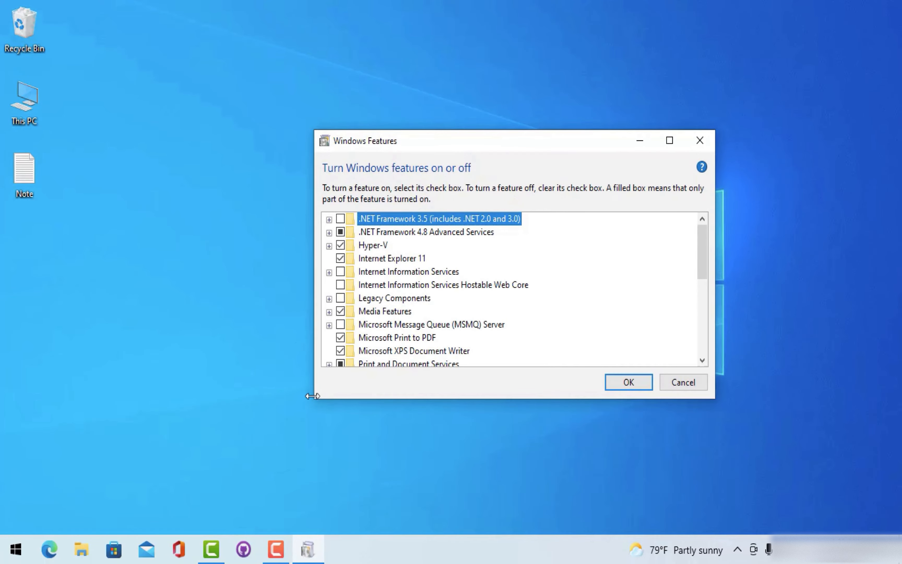
pyautogui.moveTo(311, 129); pyautogui.dragTo(198, 33)
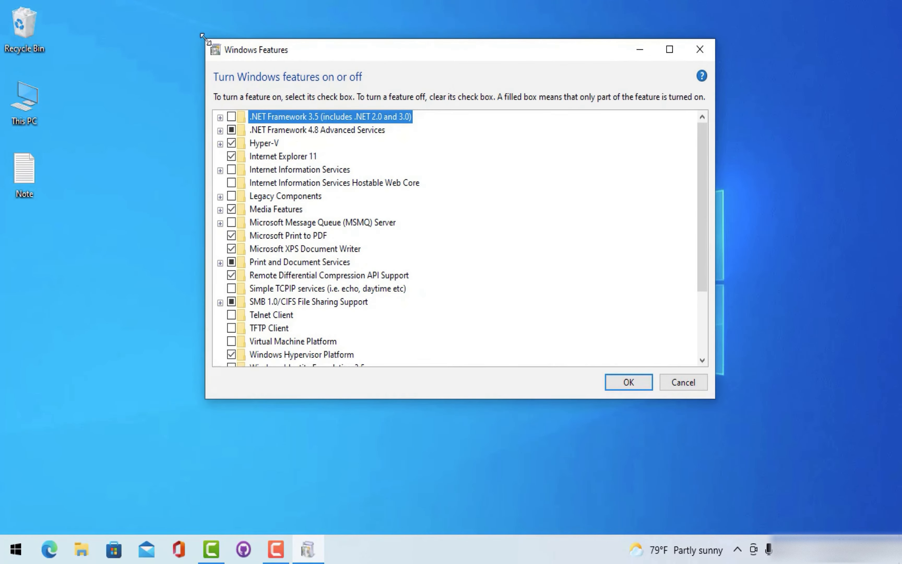
pyautogui.moveTo(701, 152)
pyautogui.mouseDown()
pyautogui.moveTo(697, 238)
pyautogui.moveTo(705, 147)
pyautogui.mouseUp()
pyautogui.click(212, 137)
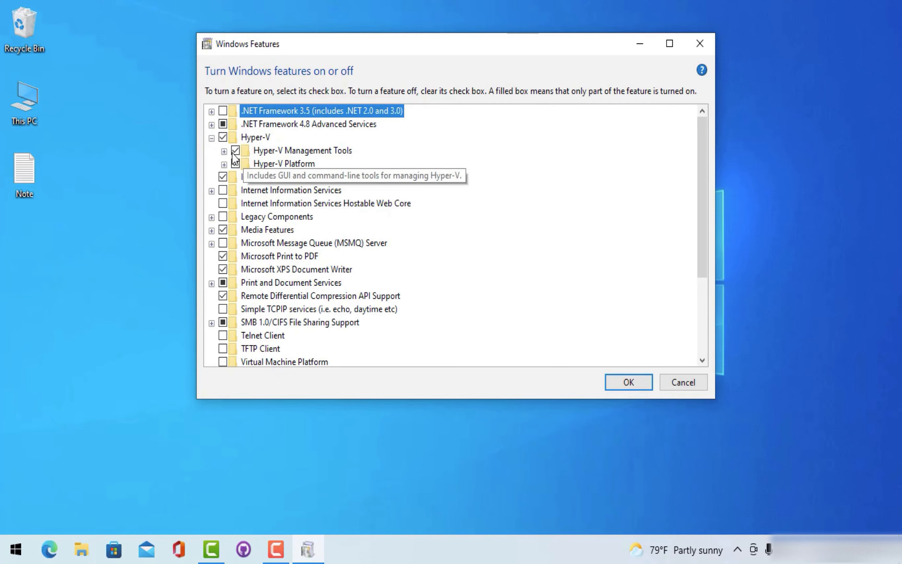
pyautogui.moveTo(699, 261); pyautogui.dragTo(698, 323)
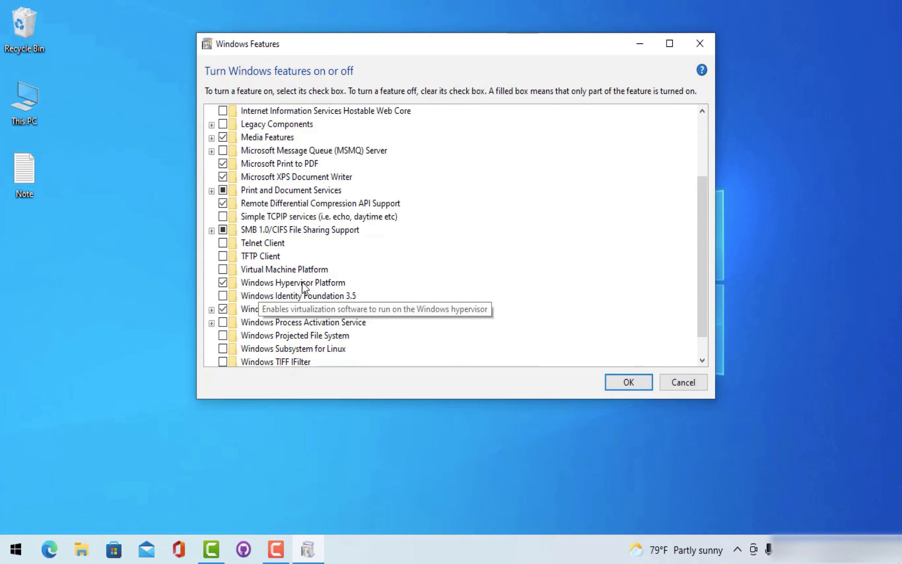
pyautogui.click(633, 382)
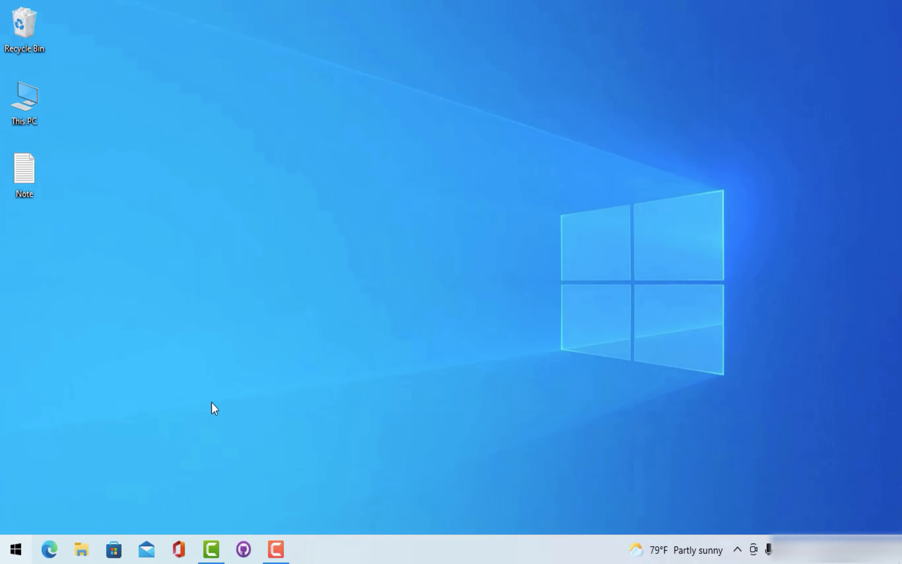
# - Launch Visual Studio 2022 Preview from Start search and open MauiIntroApp.sln from the recent list
pyautogui.click(15, 549)
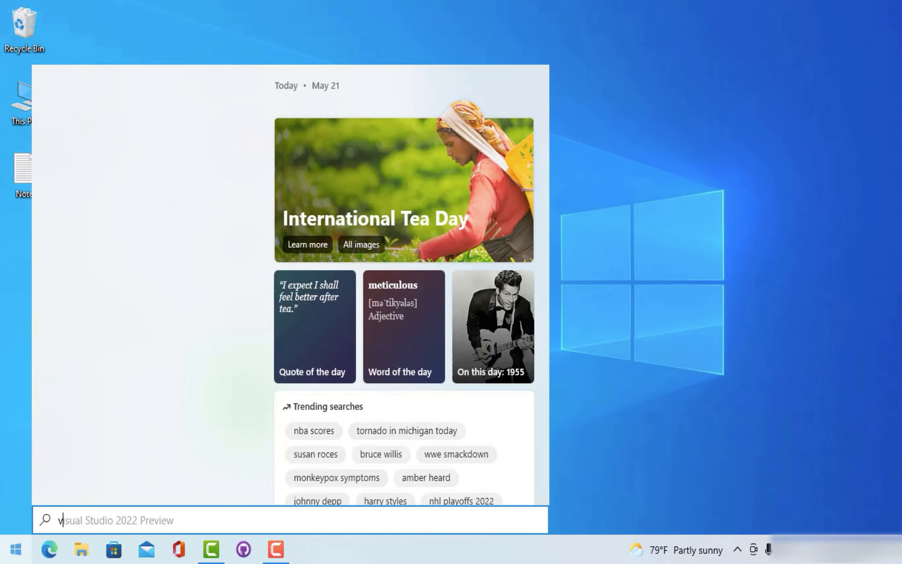
pyautogui.write('vis')
pyautogui.press('Return')
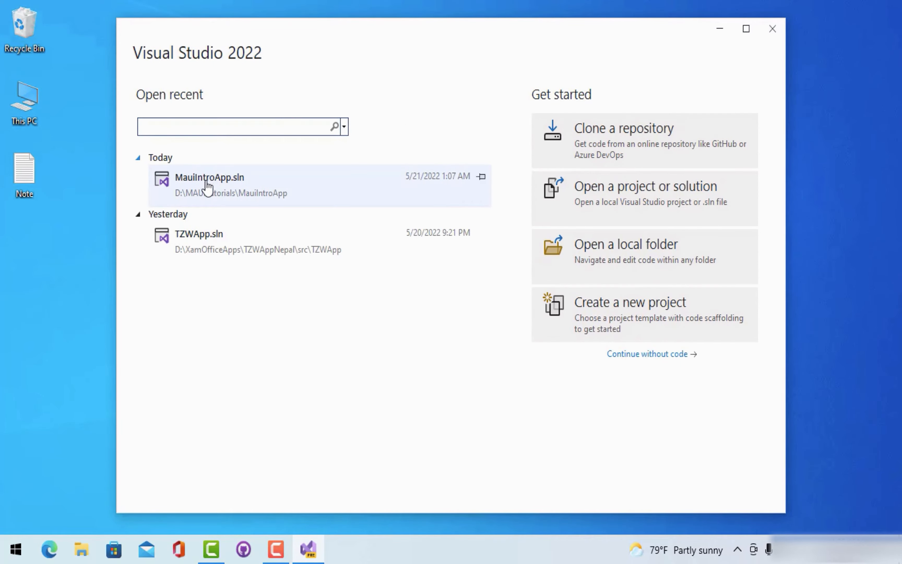
pyautogui.click(208, 190)
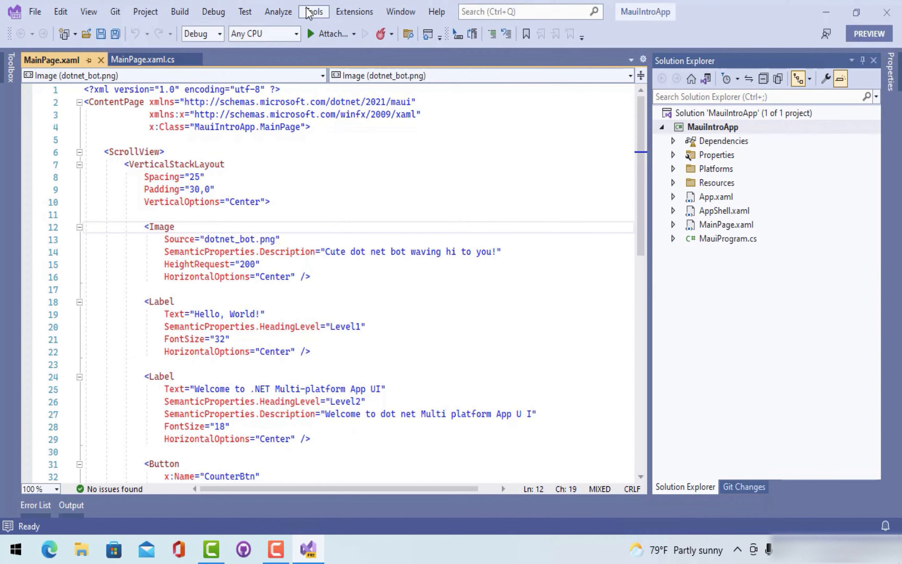
# - Open Tools > Android > Android Device Manager and start the Pixel 5 - API 30 device
pyautogui.click(311, 12)
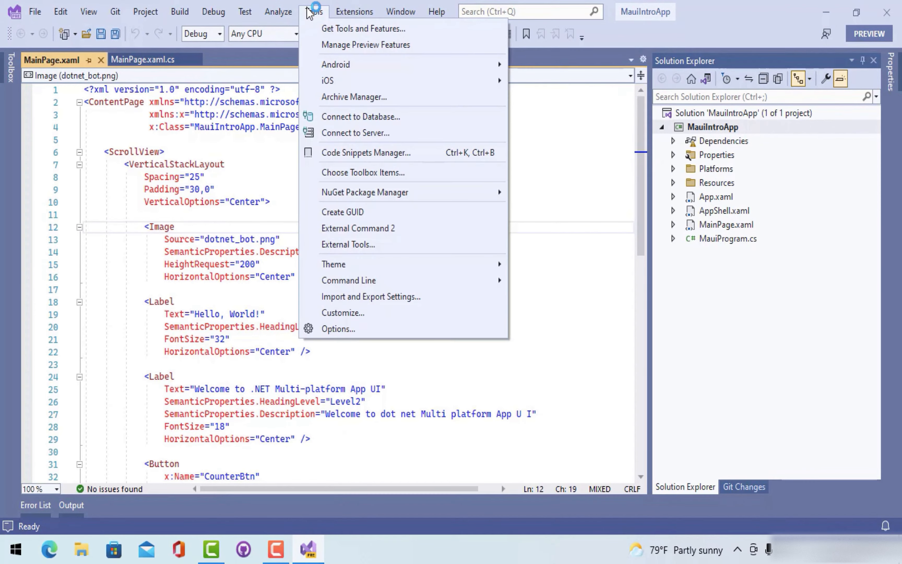
pyautogui.moveTo(440, 71)
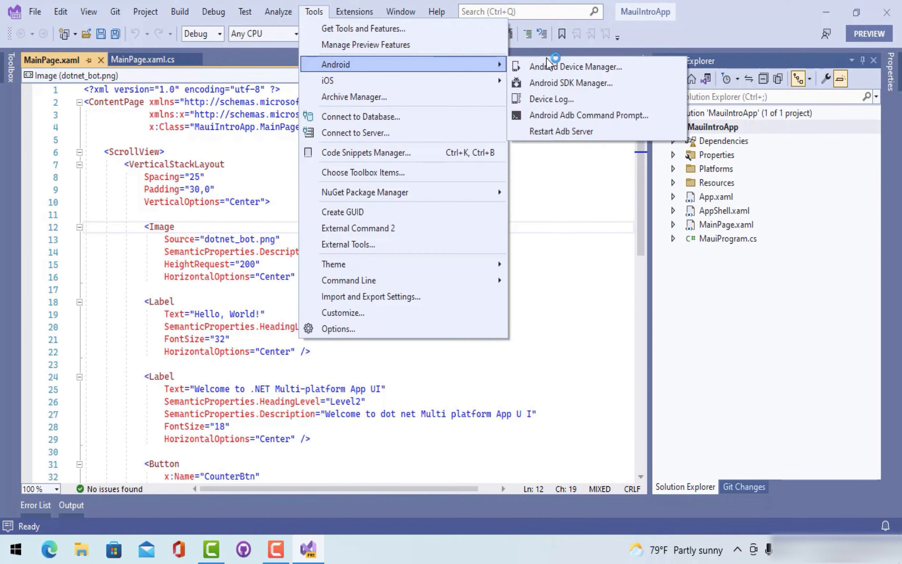
pyautogui.click(555, 69)
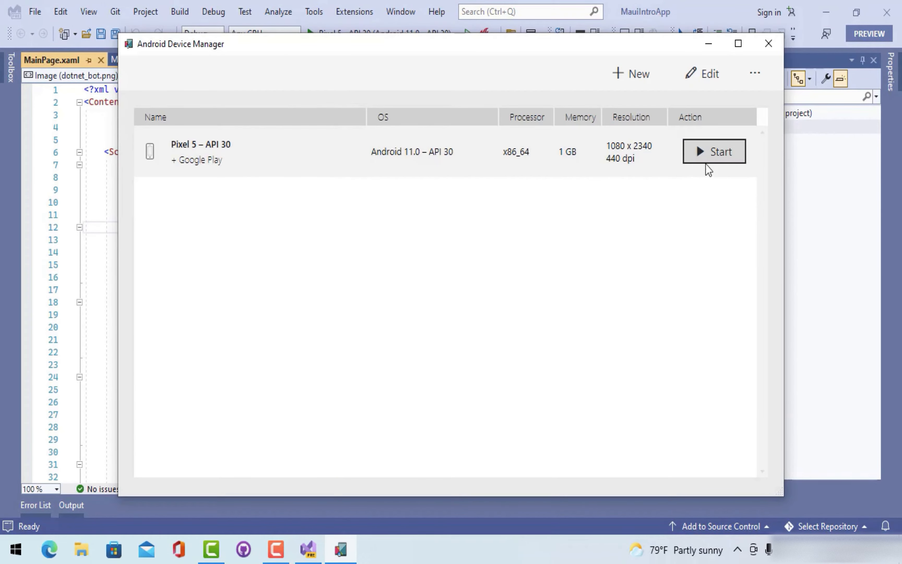
pyautogui.click(705, 155)
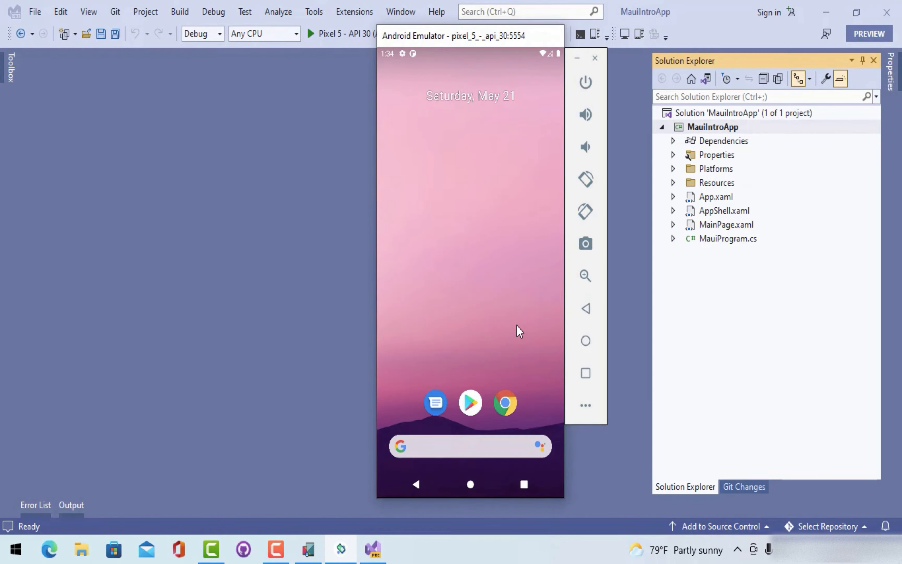
# - Choose Pixel 5 - API 30 as the debug target and run MauiIntroApp on it
pyautogui.click(372, 146)
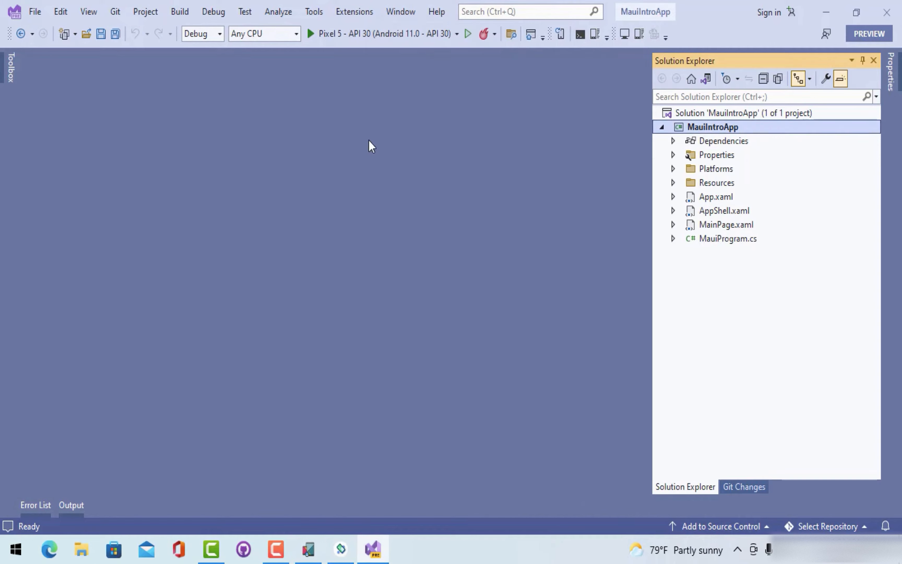
pyautogui.click(456, 34)
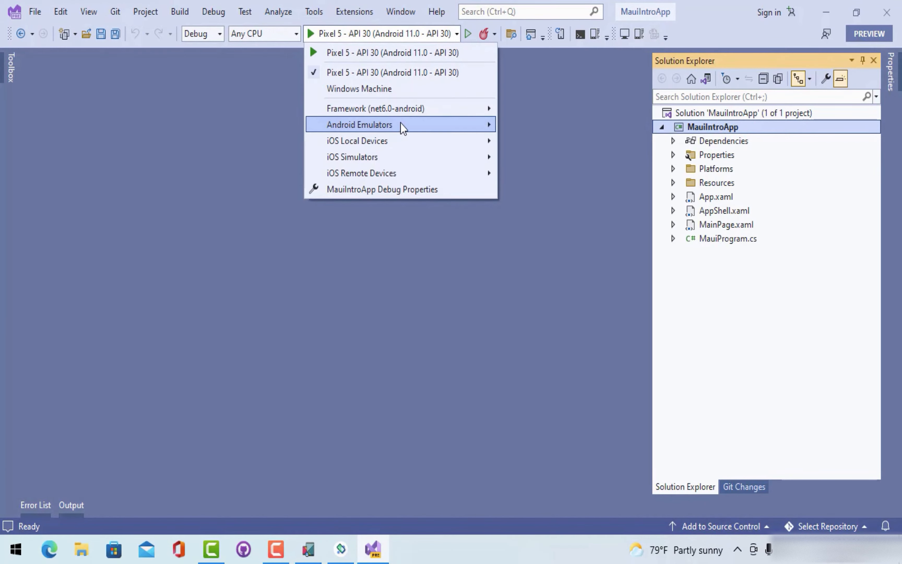
pyautogui.moveTo(403, 127)
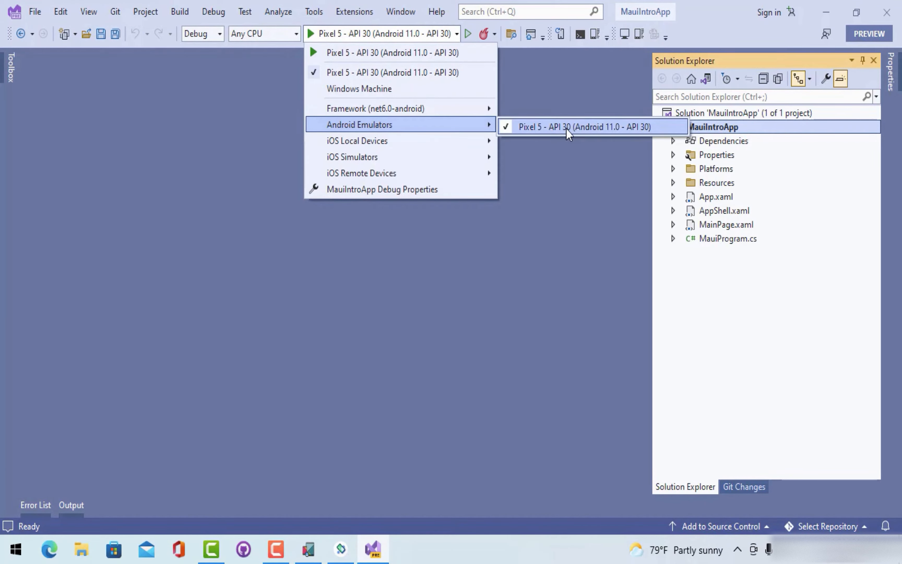
pyautogui.click(551, 128)
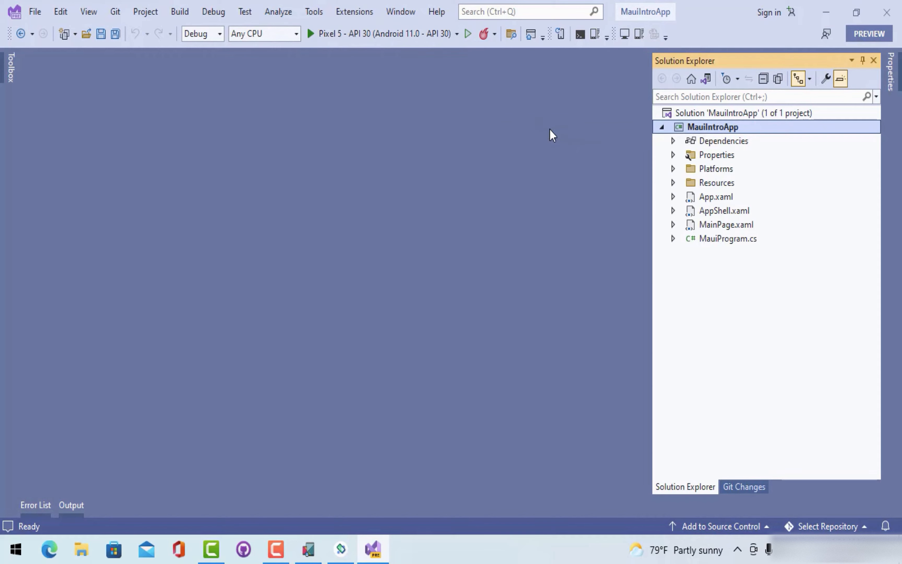
pyautogui.click(372, 34)
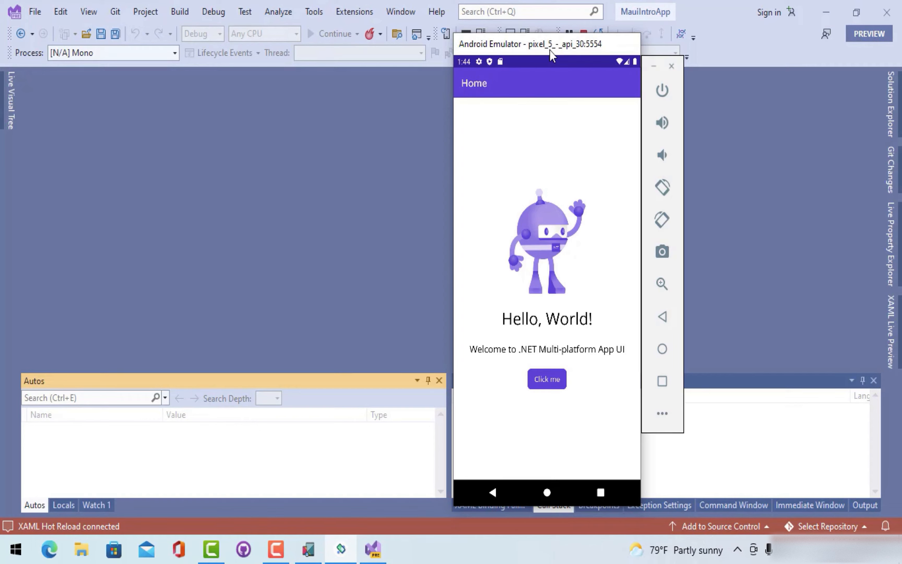
# - Tap the app's 'Click me' button repeatedly until it reads 'Clicked 12 times'
pyautogui.click(546, 382)
pyautogui.click(547, 383)
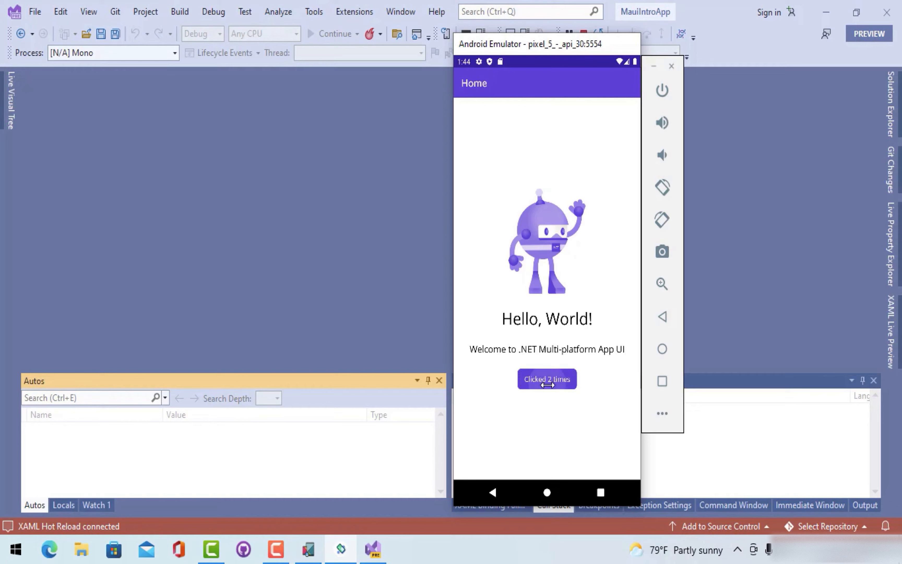
pyautogui.click(547, 385)
pyautogui.click(546, 384)
pyautogui.click(547, 384)
pyautogui.click(547, 385)
pyautogui.click(547, 384)
pyautogui.click(547, 384)
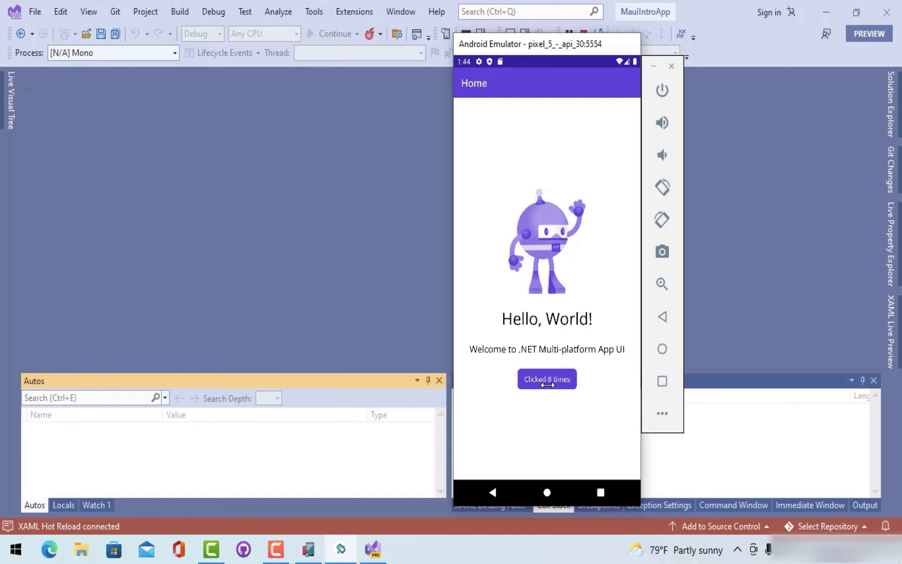
pyautogui.click(547, 384)
pyautogui.click(547, 384)
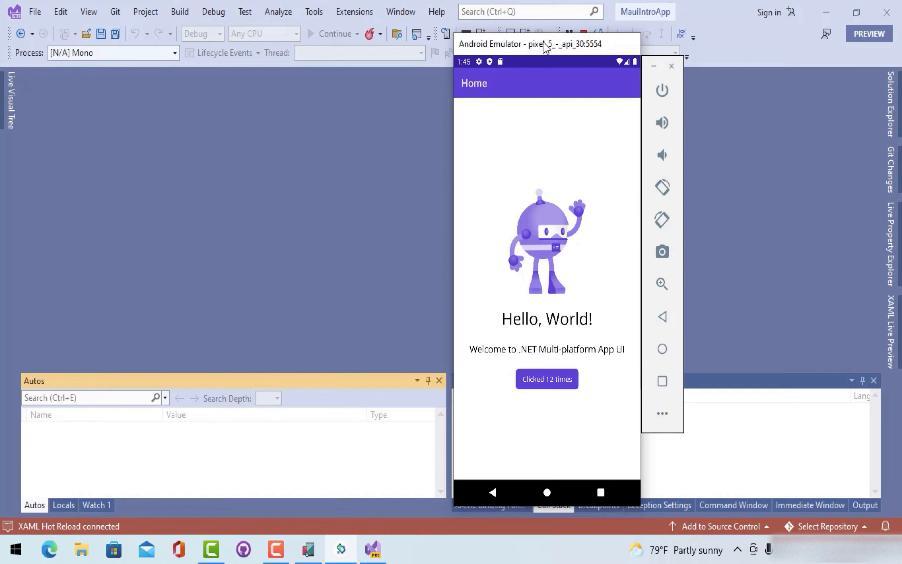
# - Move the emulator aside and stop debugging MauiIntroApp
pyautogui.moveTo(543, 42); pyautogui.dragTo(397, 31)
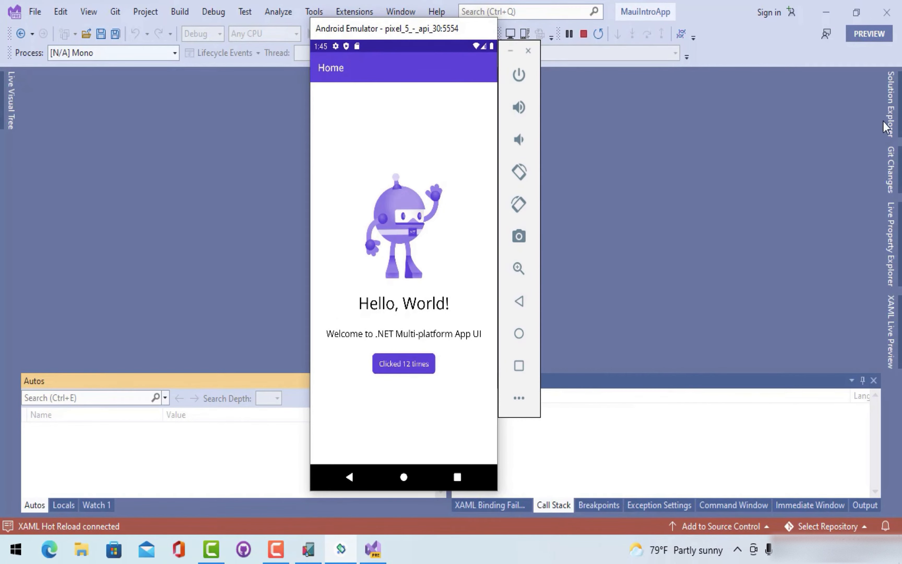
pyautogui.click(899, 109)
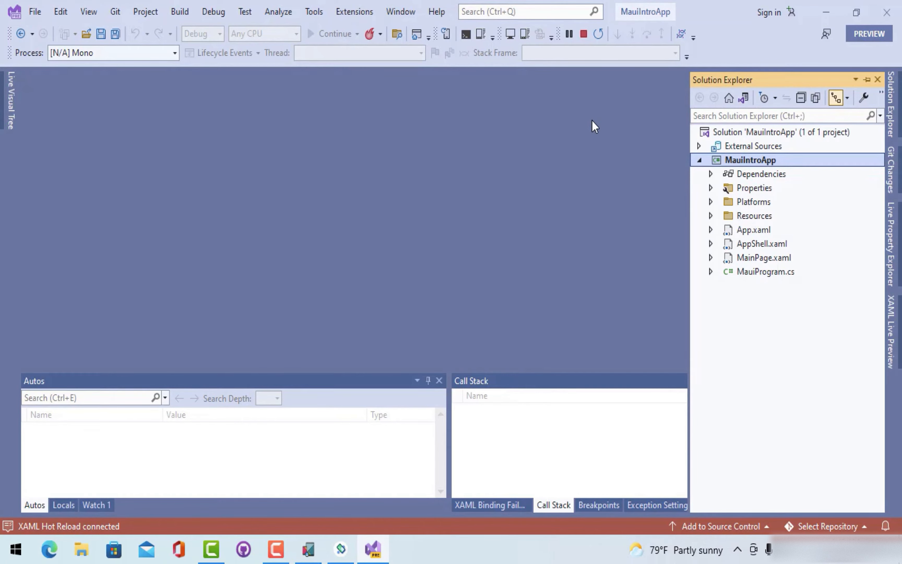
pyautogui.click(584, 33)
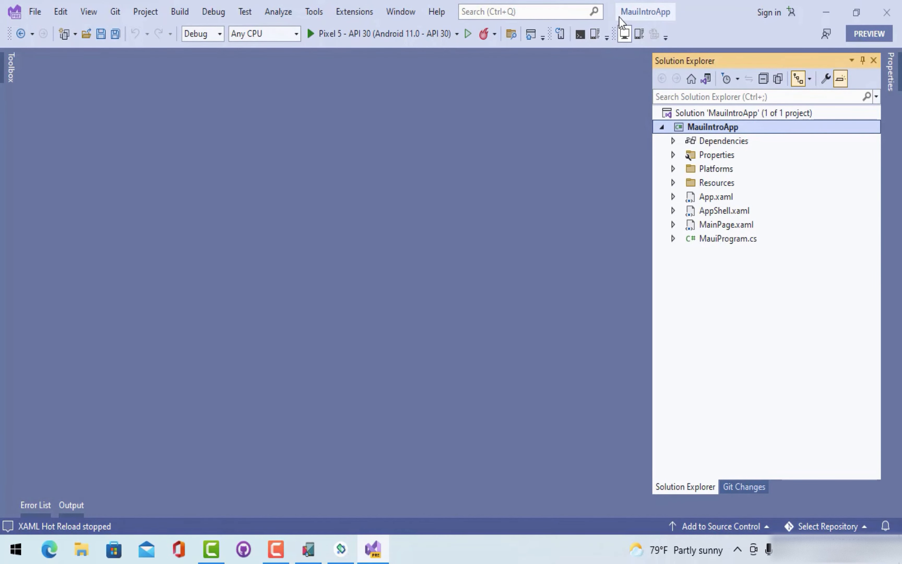
# - Start Pair to Mac, allow Visual Studio through the firewall on public networks, then choose Add Mac
pyautogui.click(621, 37)
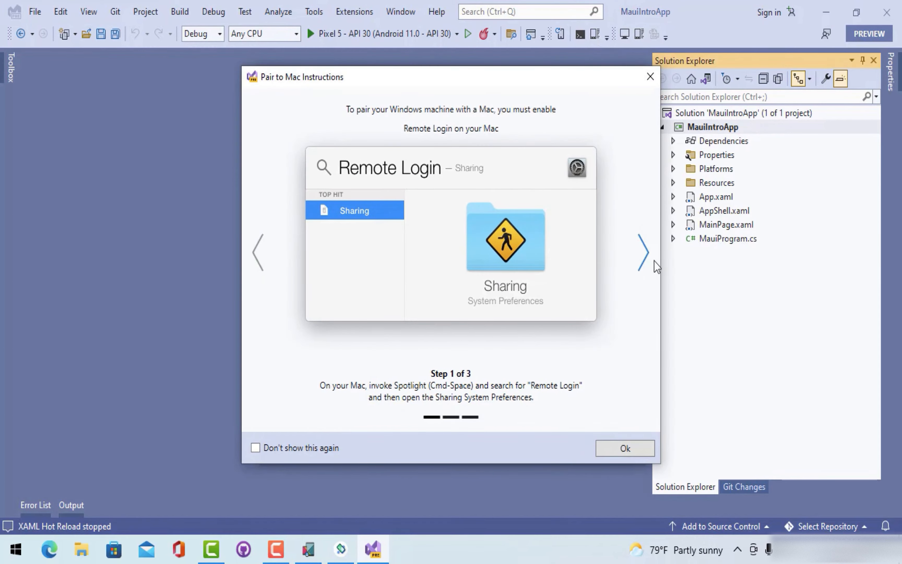
pyautogui.click(644, 253)
pyautogui.click(645, 254)
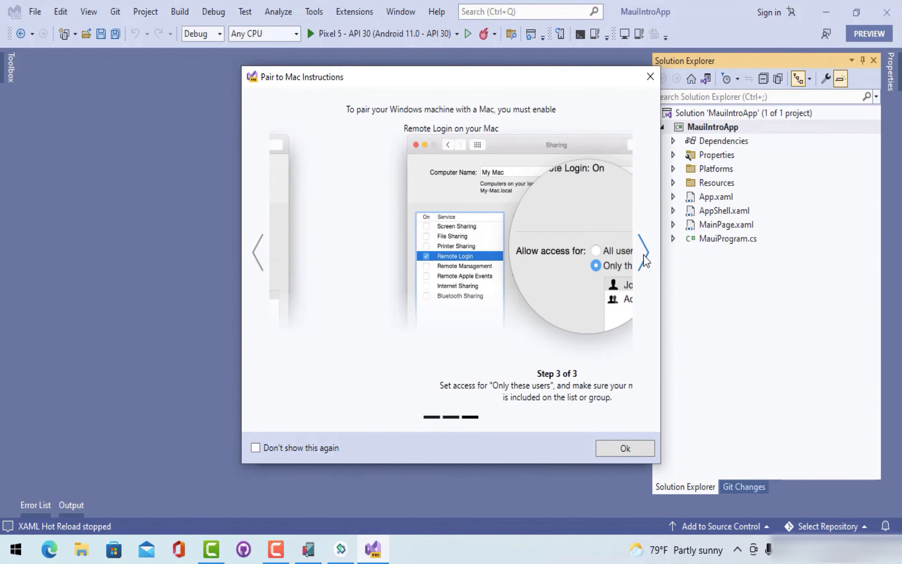
pyautogui.click(327, 339)
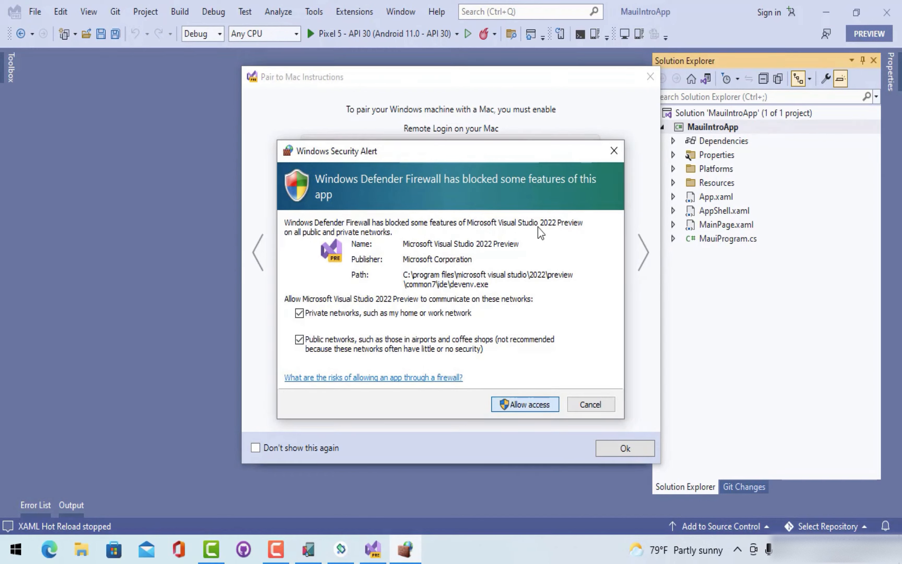
pyautogui.click(515, 405)
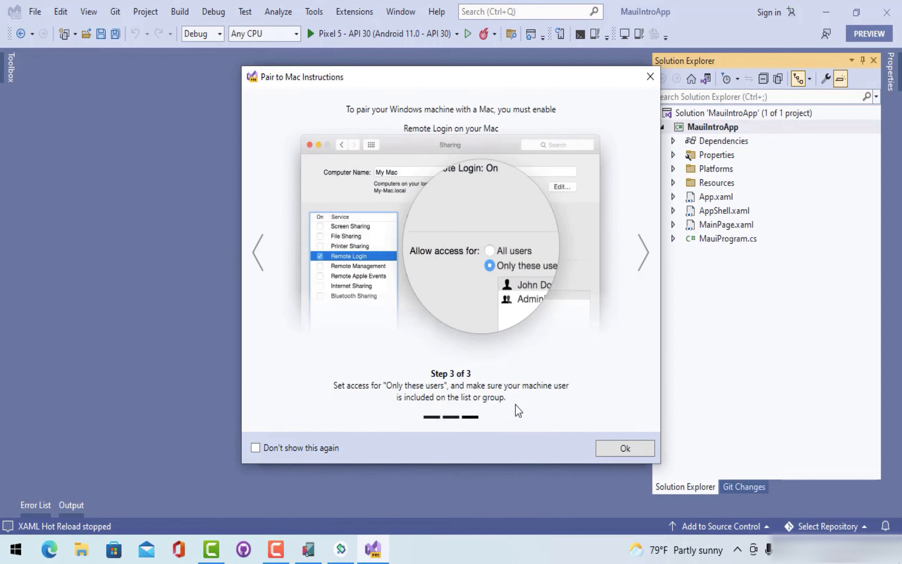
pyautogui.click(625, 447)
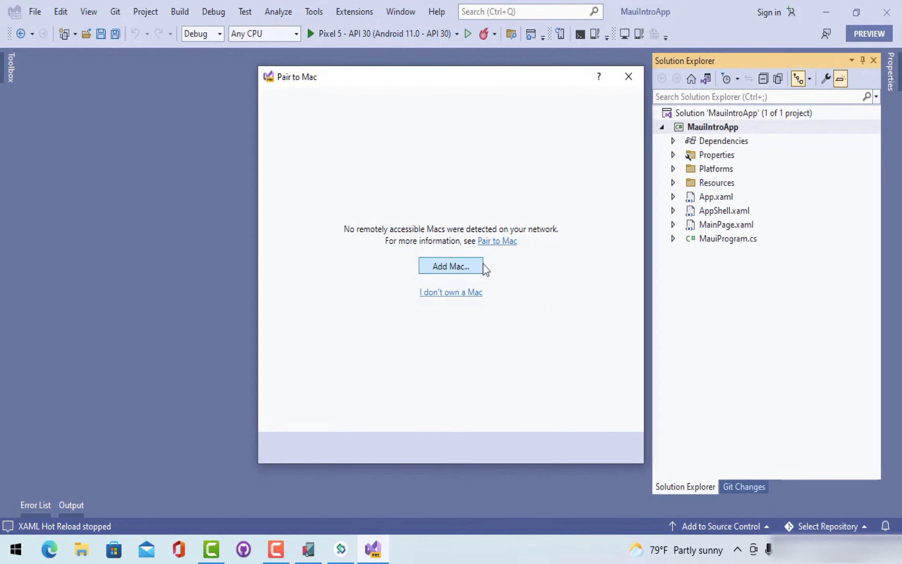
pyautogui.click(463, 265)
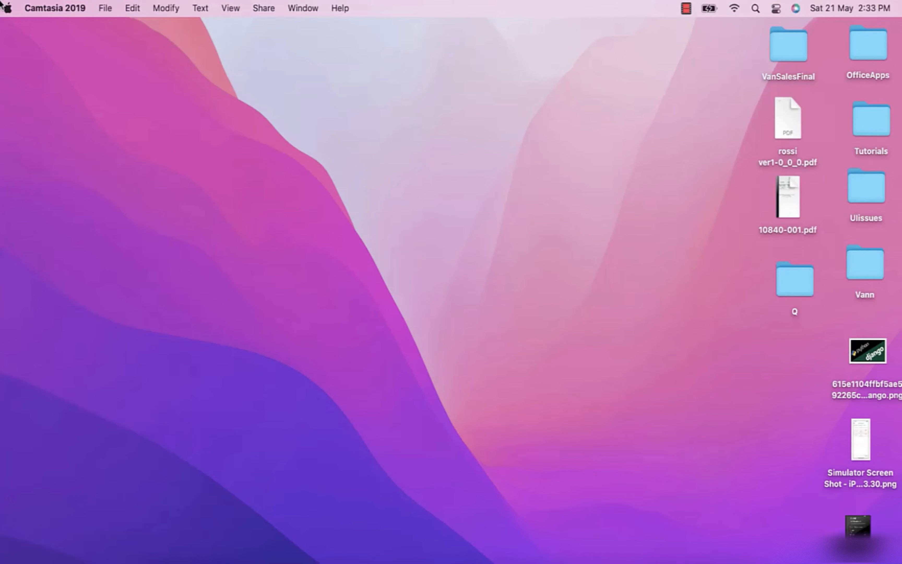
# - Open the Mac's System Preferences > Sharing to confirm Remote Login is on and see its IP address
pyautogui.click(7, 8)
pyautogui.click(41, 29)
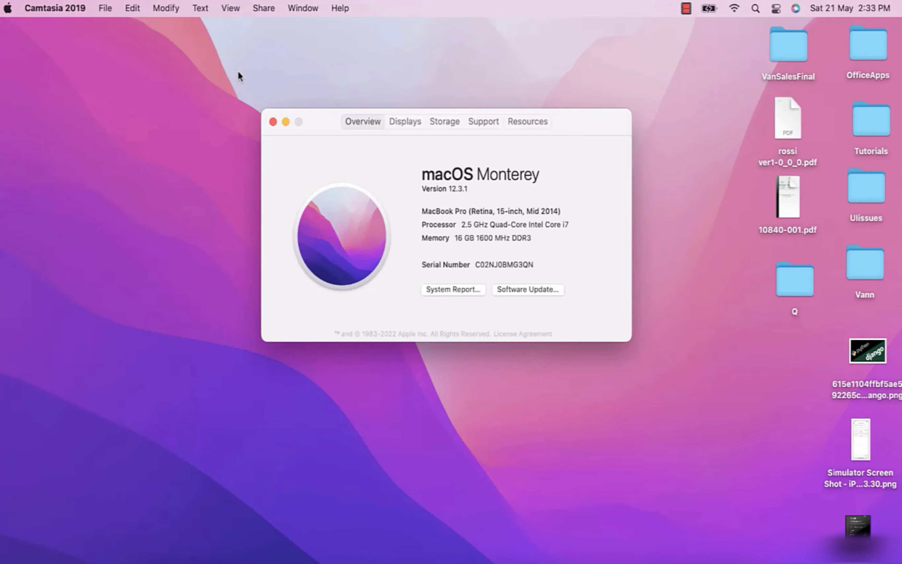
pyautogui.click(272, 122)
pyautogui.click(8, 8)
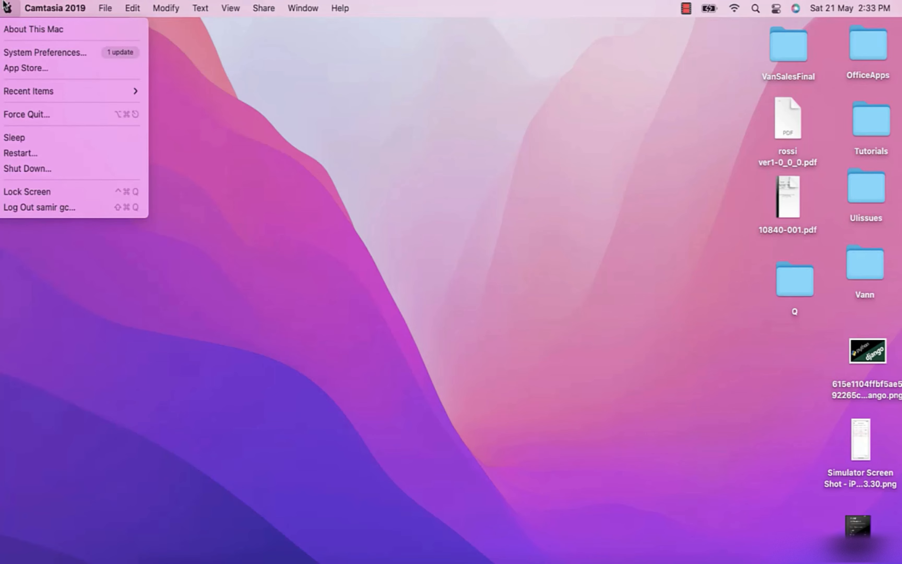
pyautogui.click(47, 52)
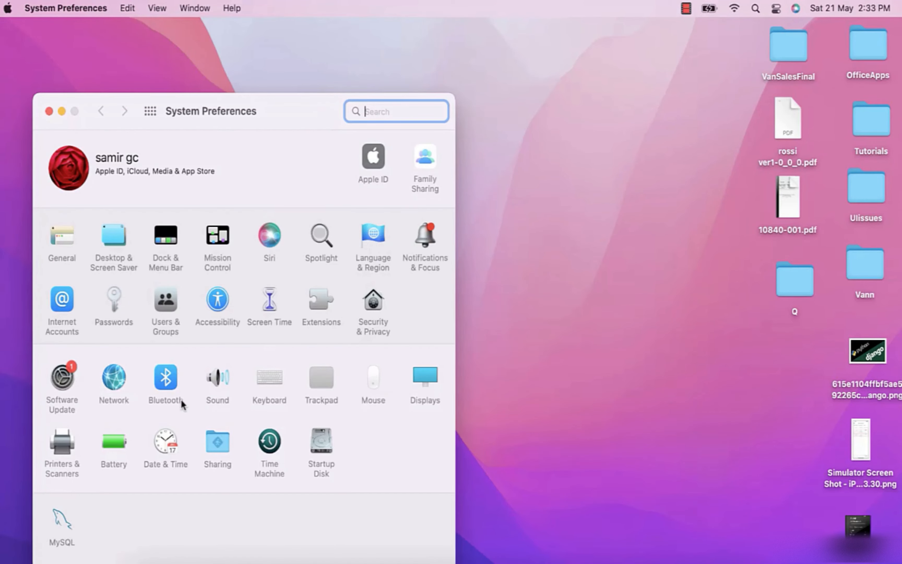
pyautogui.click(220, 444)
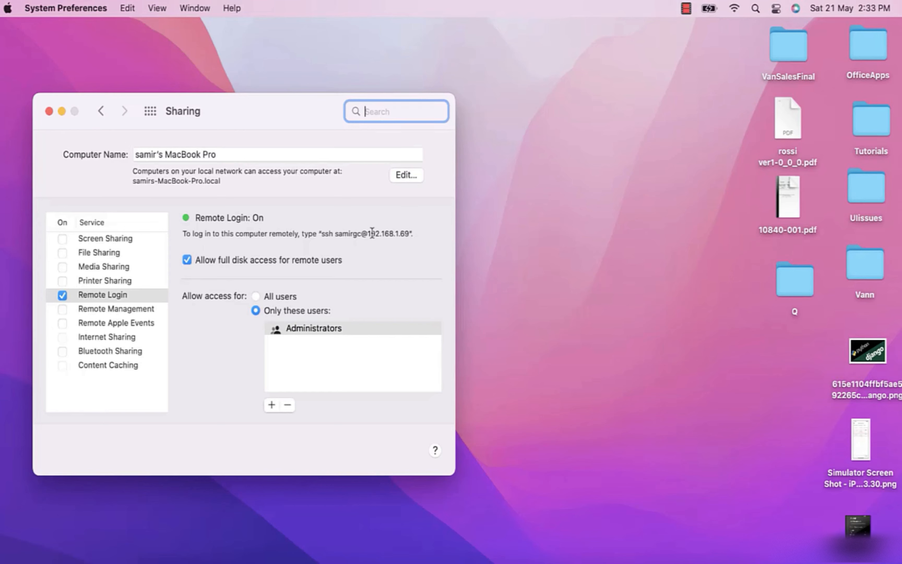
pyautogui.click(349, 232)
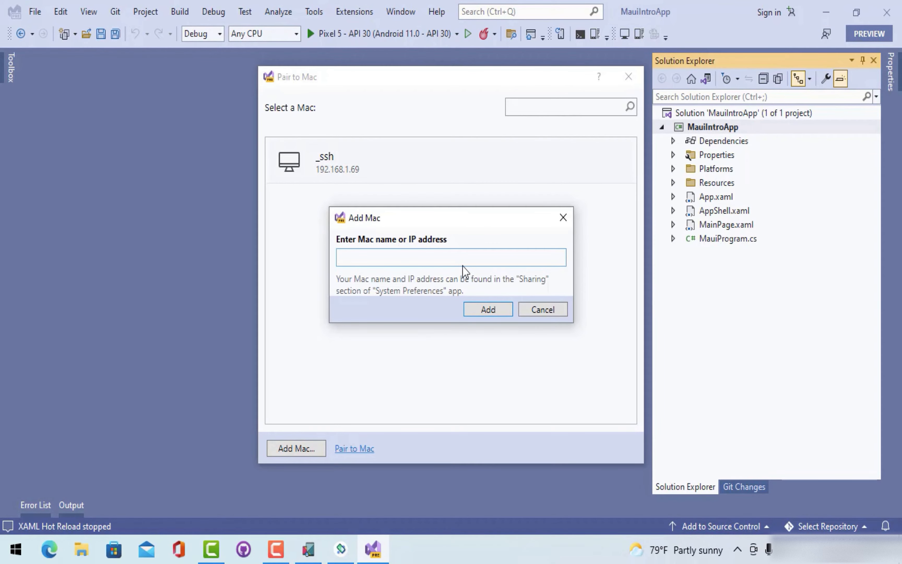
# - Add the Mac at 192.168.1.69 and start filling in its login user name
pyautogui.write('192.168.1.69')
pyautogui.press('Return')
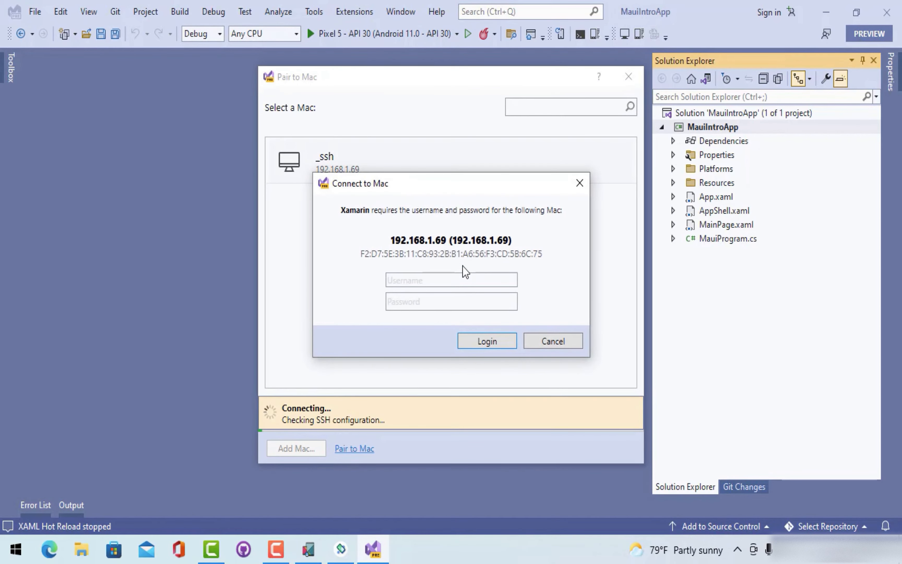
pyautogui.click(439, 276)
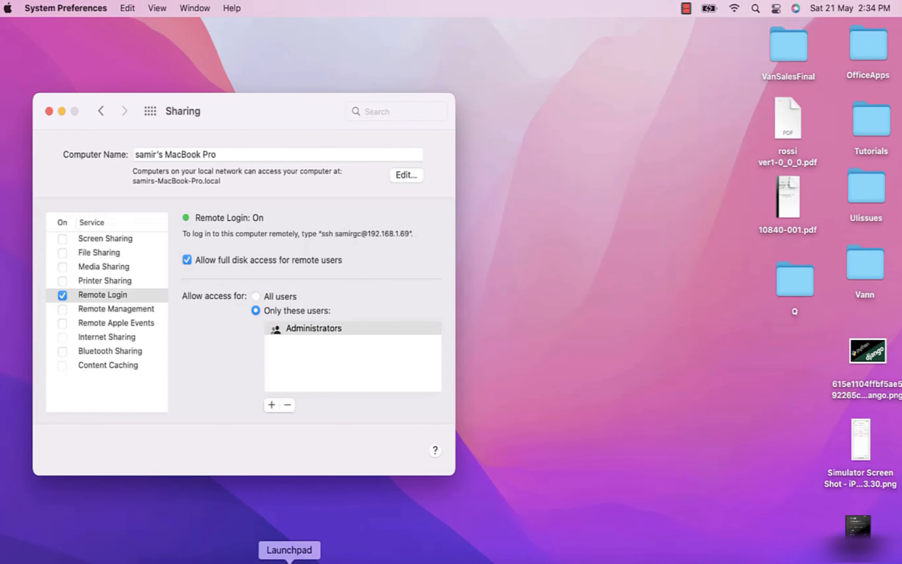
# - Launch Terminal from Launchpad and run whoami to get the Mac account's short user name
pyautogui.click(289, 560)
pyautogui.write('ter')
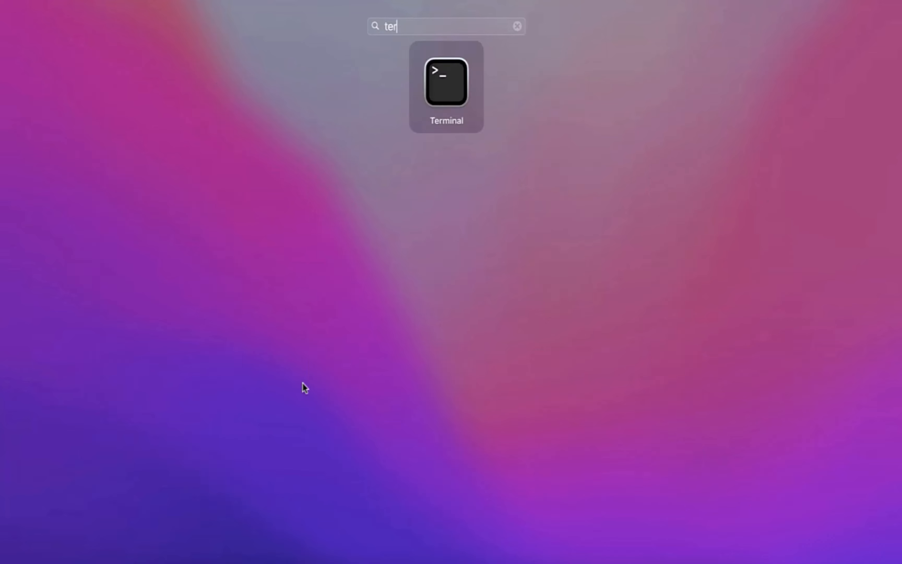
pyautogui.press('Return')
pyautogui.write('whoami')
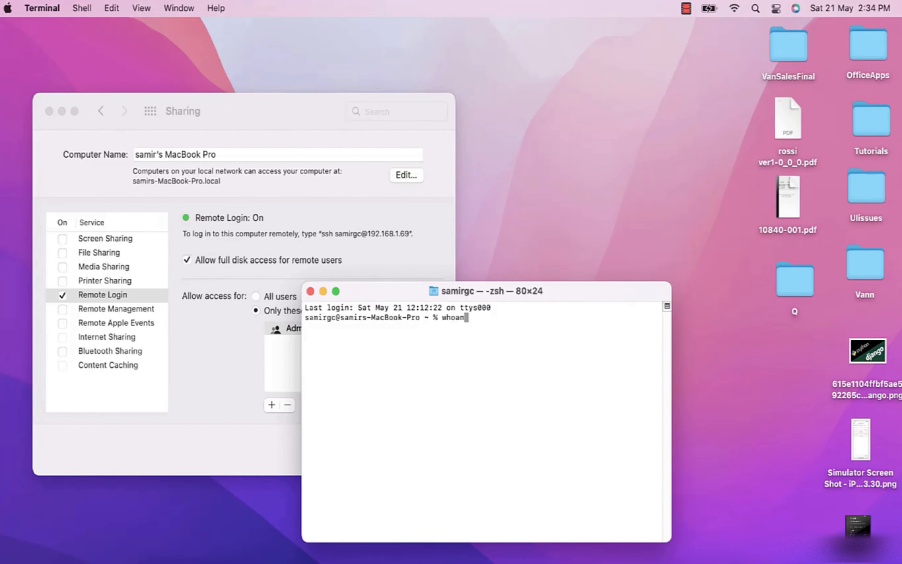
pyautogui.press('Return')
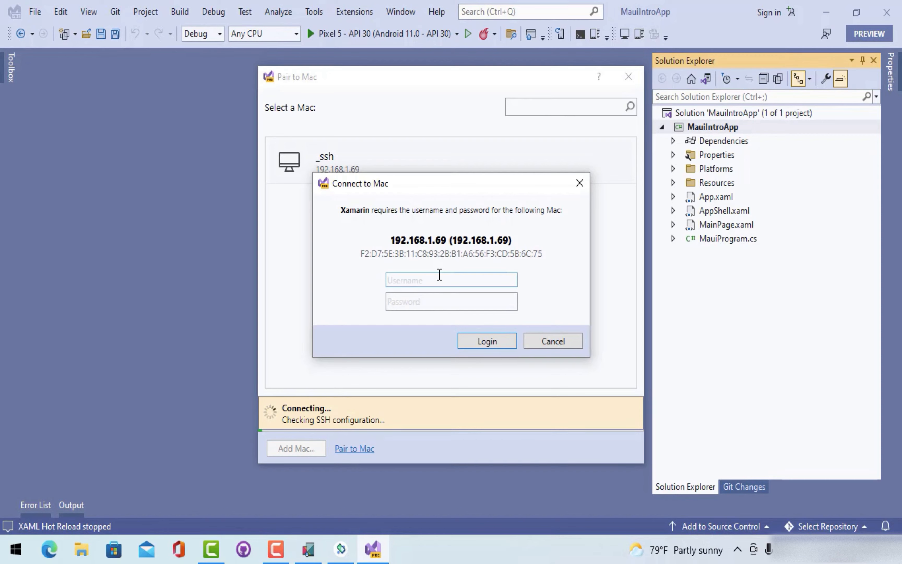
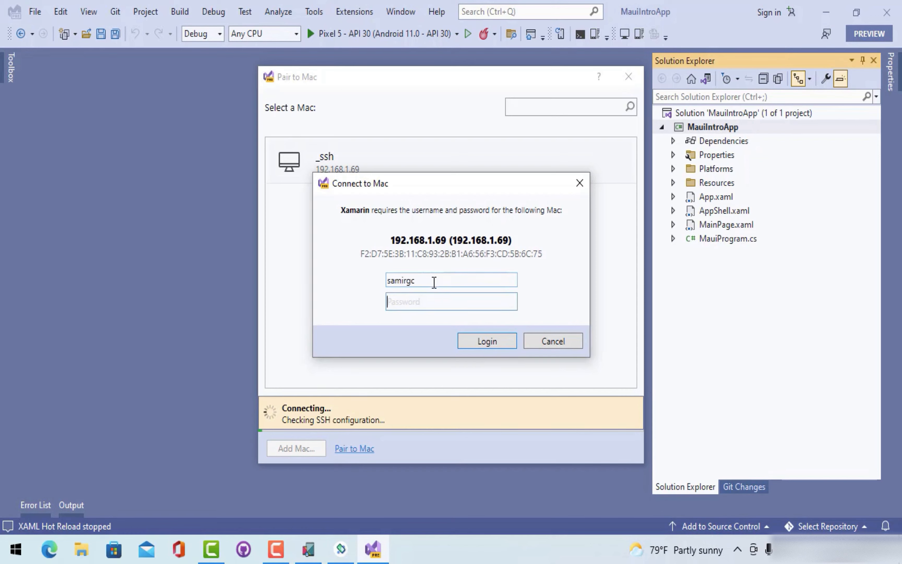
# - Enter the Mac account's user name and password in Connect to Mac and log in
pyautogui.click(416, 302)
pyautogui.write('••••')
pyautogui.press('Return')
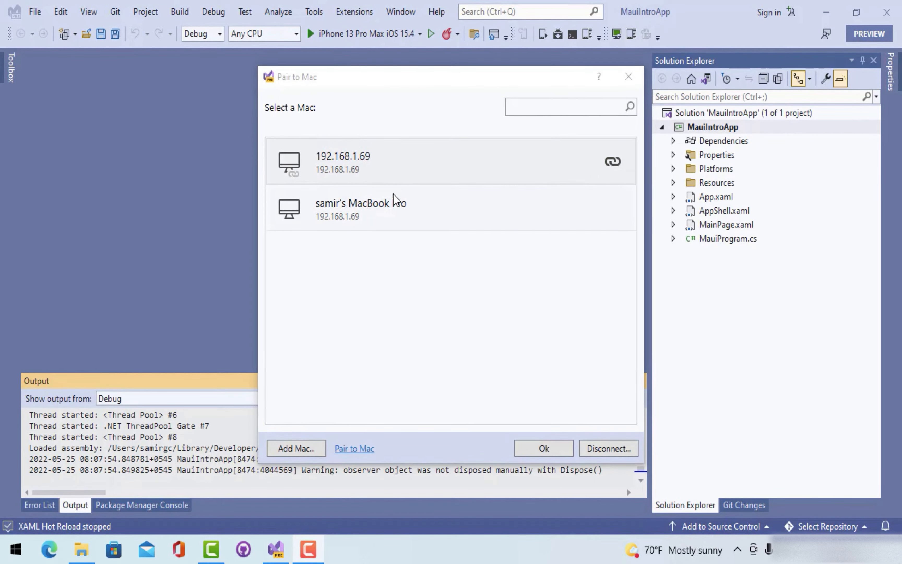
# - Close Pair to Mac and select the iPhone 13 Pro Max iOS 15.4 simulator as run target
pyautogui.click(545, 449)
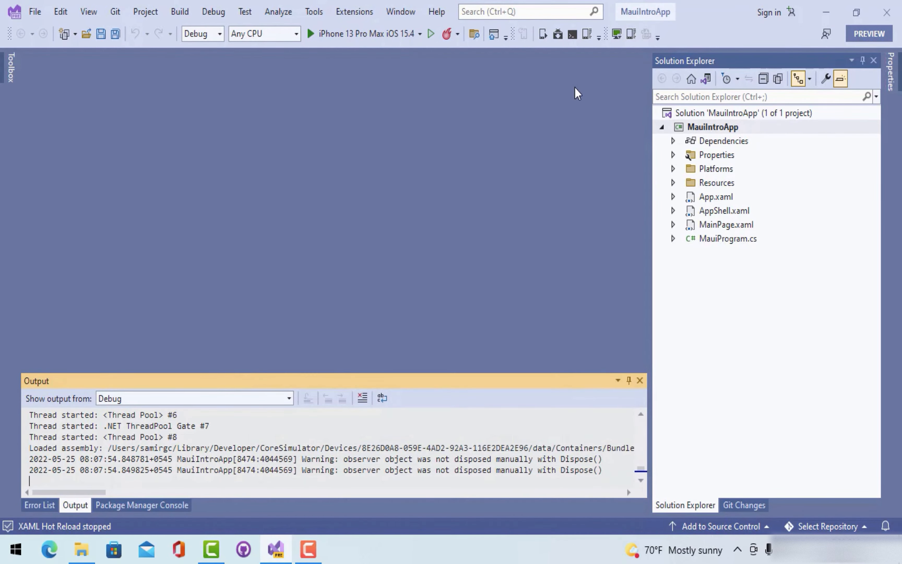
pyautogui.click(420, 33)
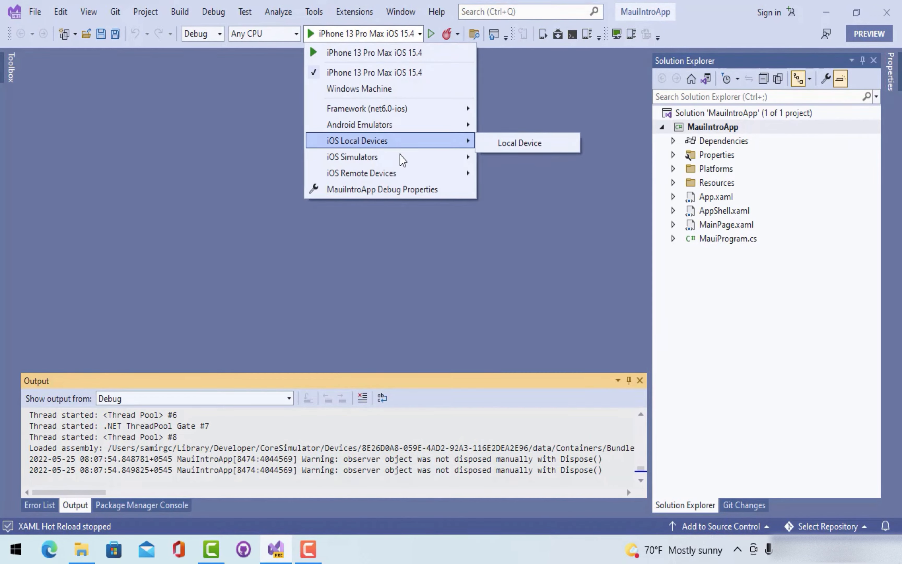
pyautogui.moveTo(404, 158)
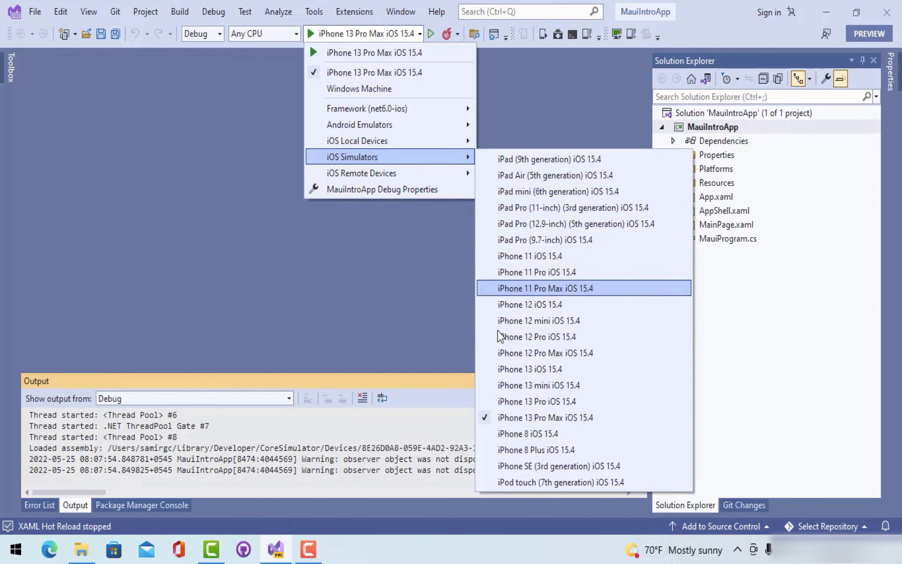
pyautogui.click(543, 419)
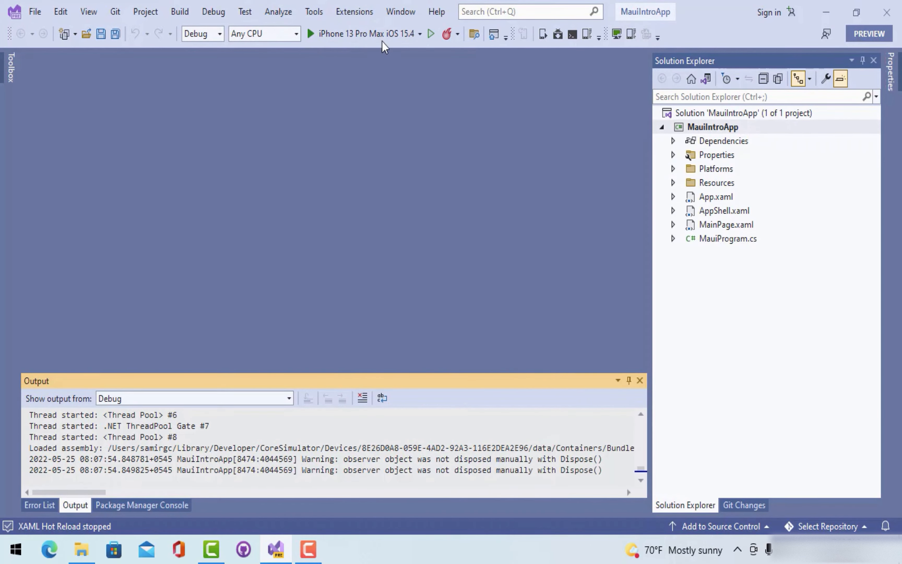
# - Run MauiIntroApp on the iPhone 13 Pro Max simulator and move the simulator window aside
pyautogui.click(361, 37)
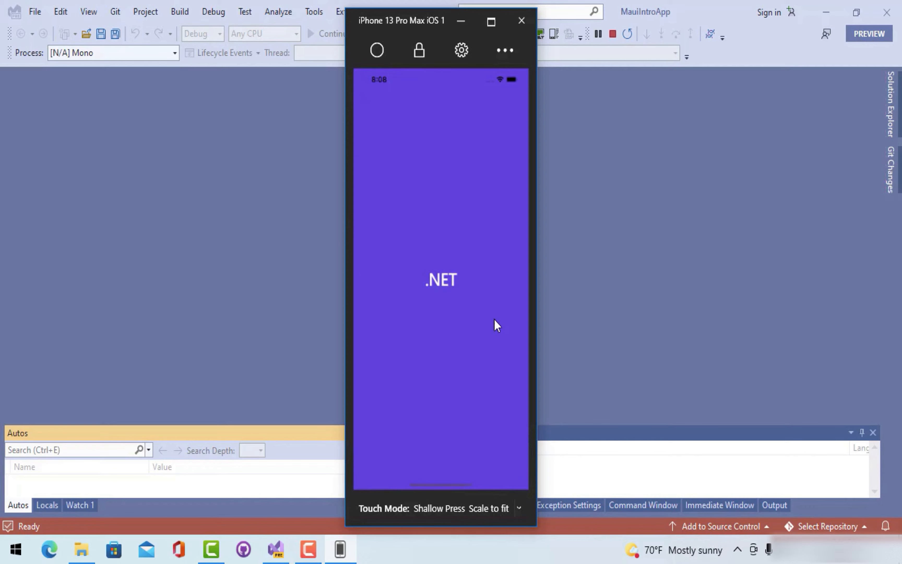
pyautogui.moveTo(417, 18); pyautogui.dragTo(673, 26)
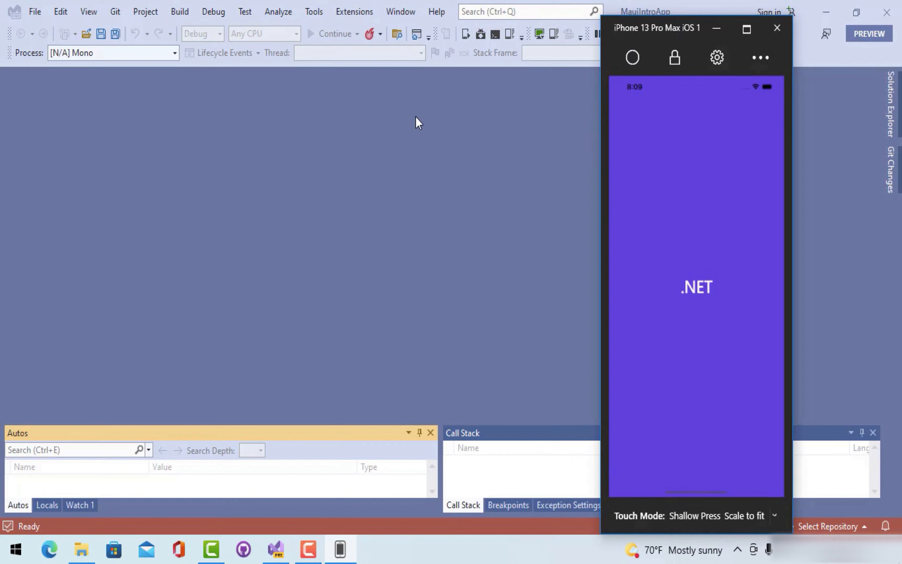
pyautogui.moveTo(641, 22); pyautogui.dragTo(579, 26)
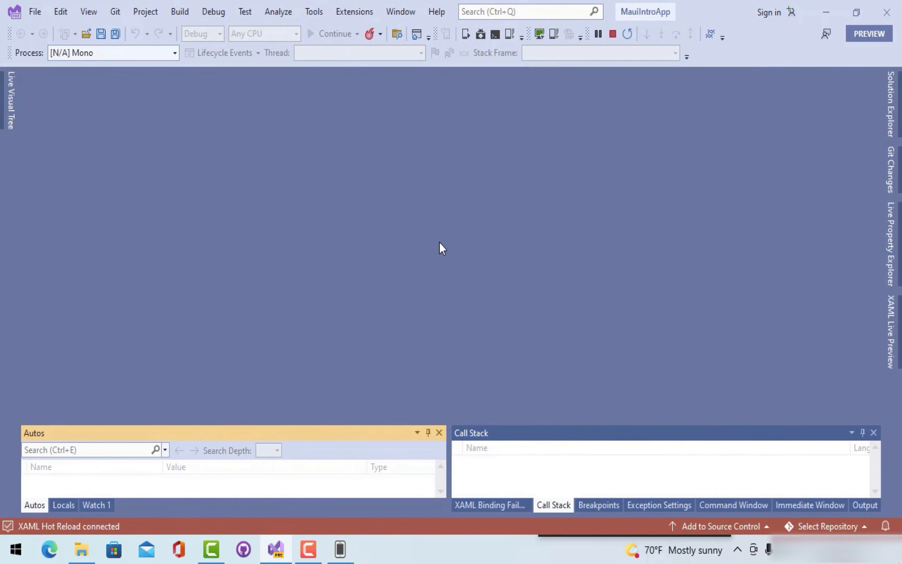
# - Stop debugging, switch the run target to iOS Local Device, and start the app on it
pyautogui.click(611, 33)
pyautogui.click(420, 34)
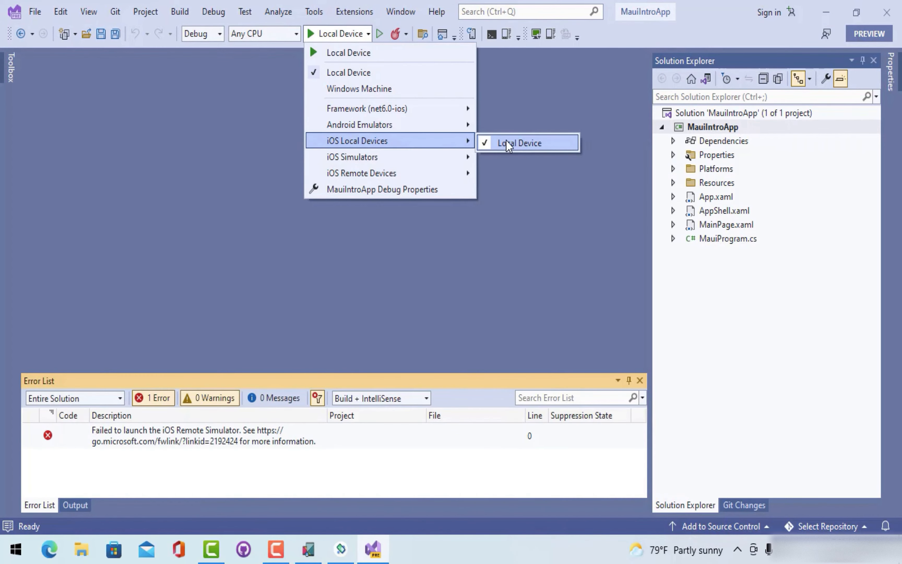
pyautogui.click(506, 139)
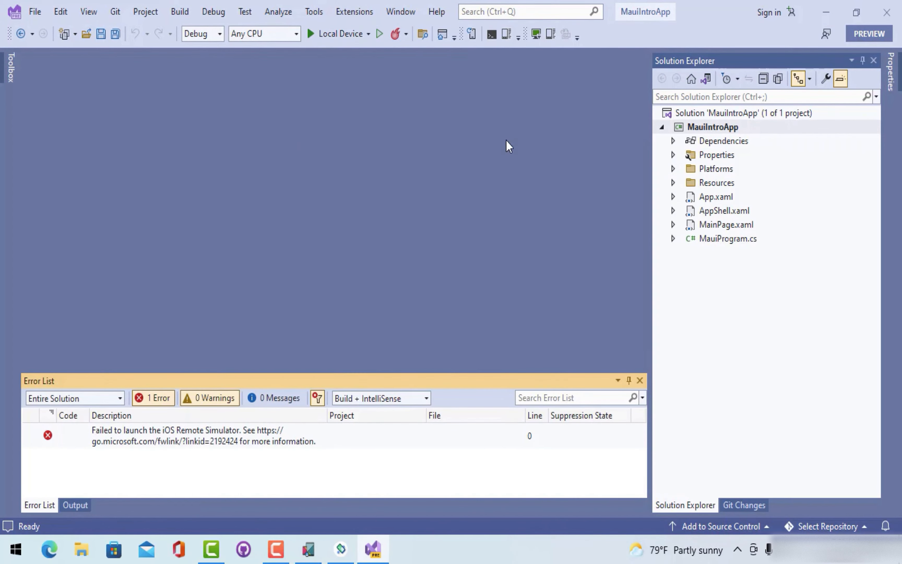
pyautogui.click(329, 34)
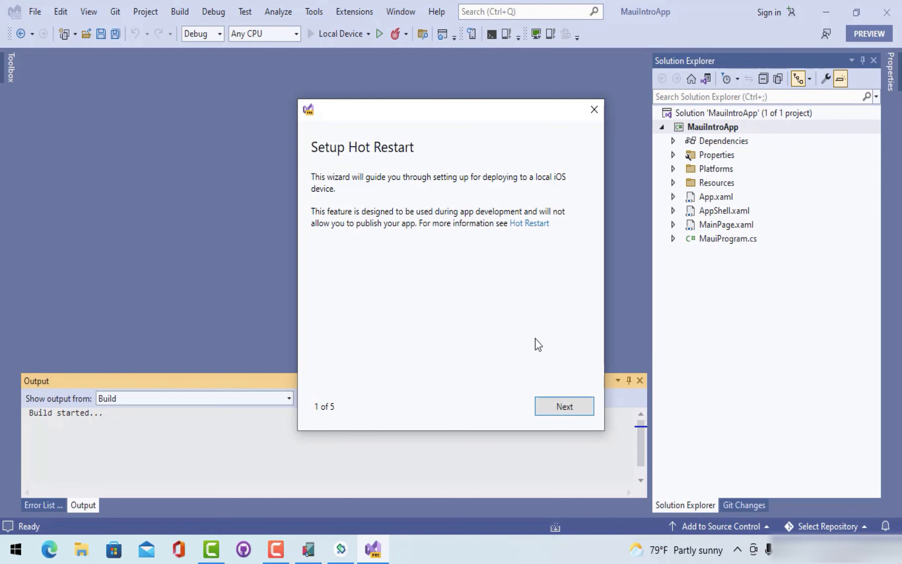
# - Advance Hot Restart setup to the Install iTunes step and open the iTunes download page
pyautogui.click(557, 407)
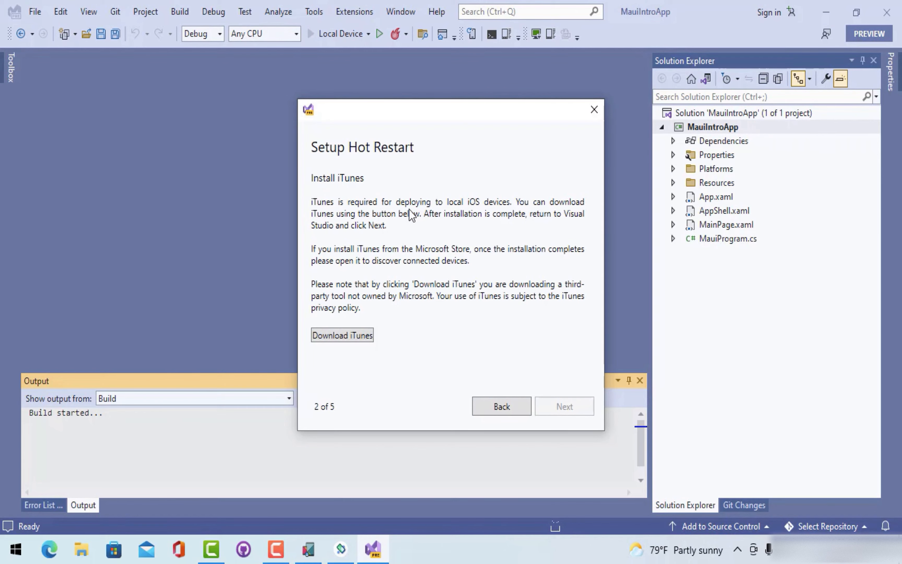
pyautogui.click(337, 337)
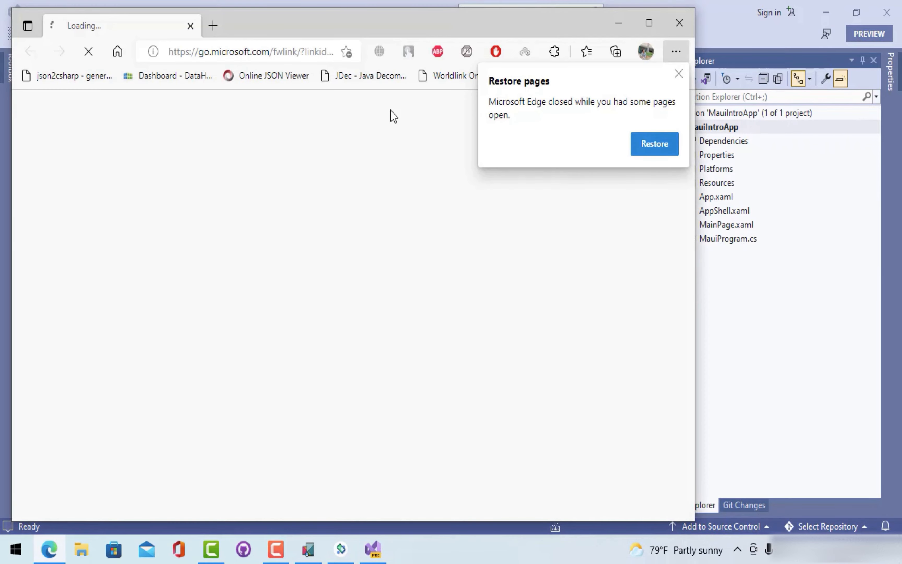
# - Dismiss Edge's Restore pages notice, get iTunes from the Microsoft Store, and launch it
pyautogui.click(679, 74)
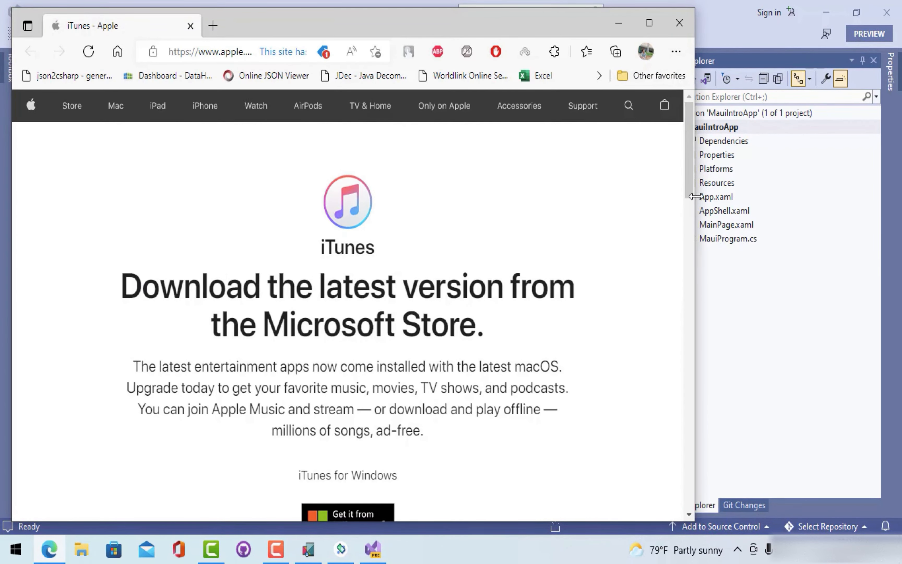
pyautogui.moveTo(688, 175); pyautogui.dragTo(687, 275)
pyautogui.scroll(3, 685, 261)
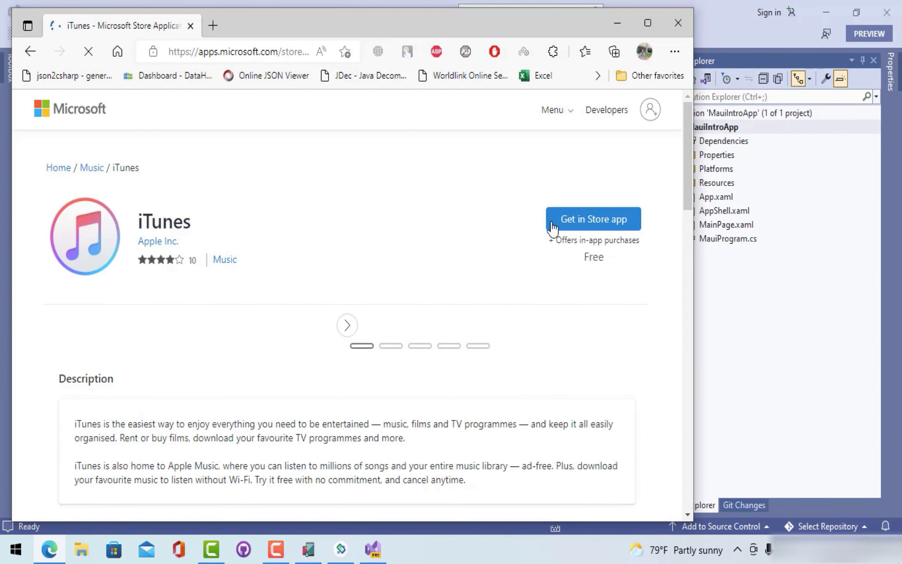
pyautogui.click(567, 226)
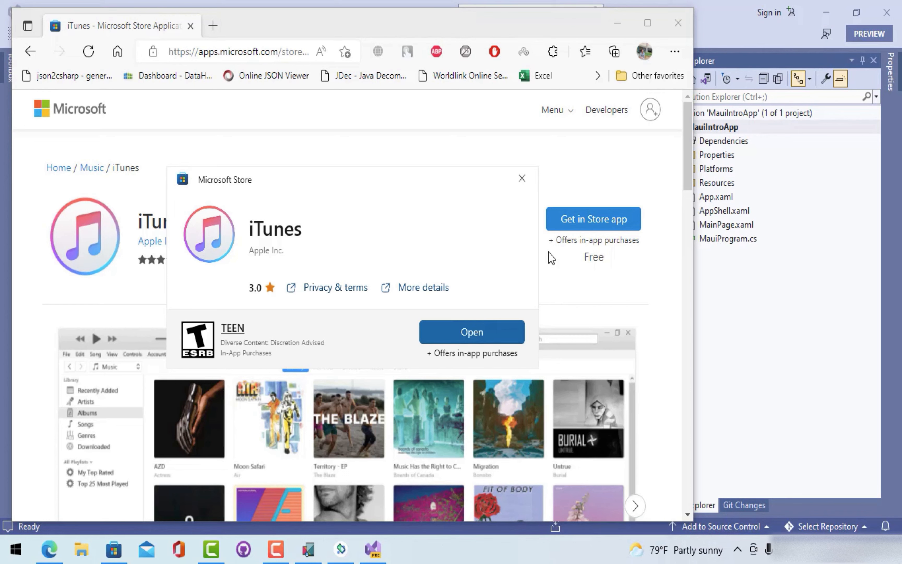
pyautogui.click(483, 336)
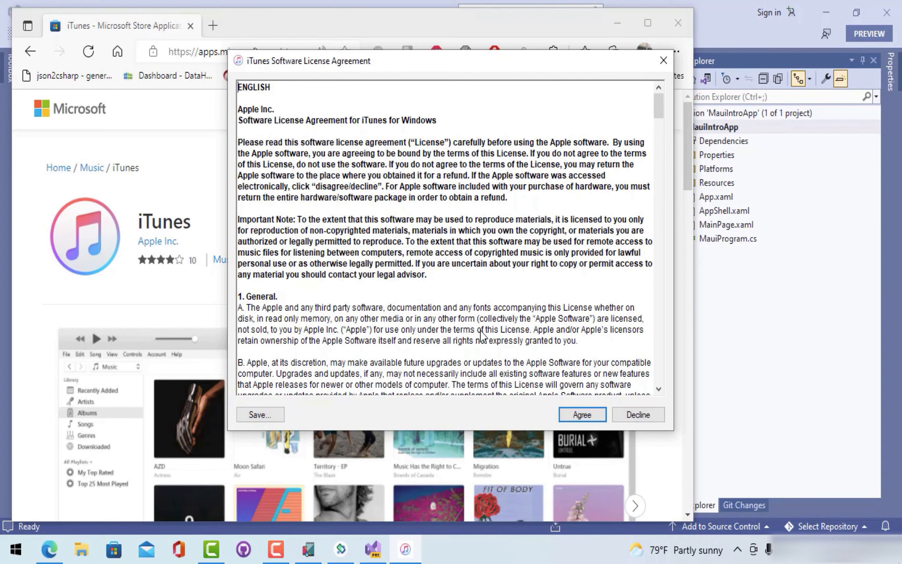
# - Agree to the iTunes Software License Agreement
pyautogui.click(596, 417)
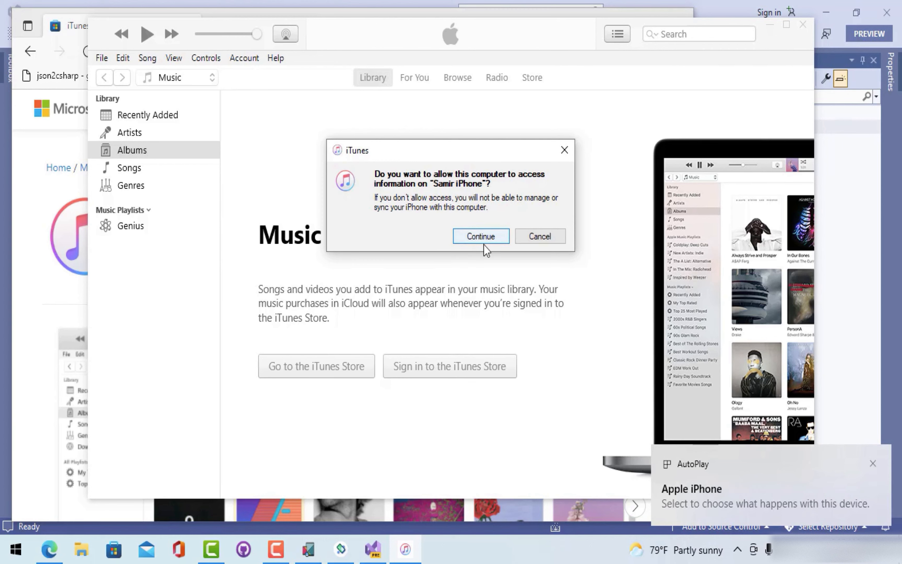
# - Allow this computer to access the connected iPhone and dismiss the connection error
pyautogui.click(479, 239)
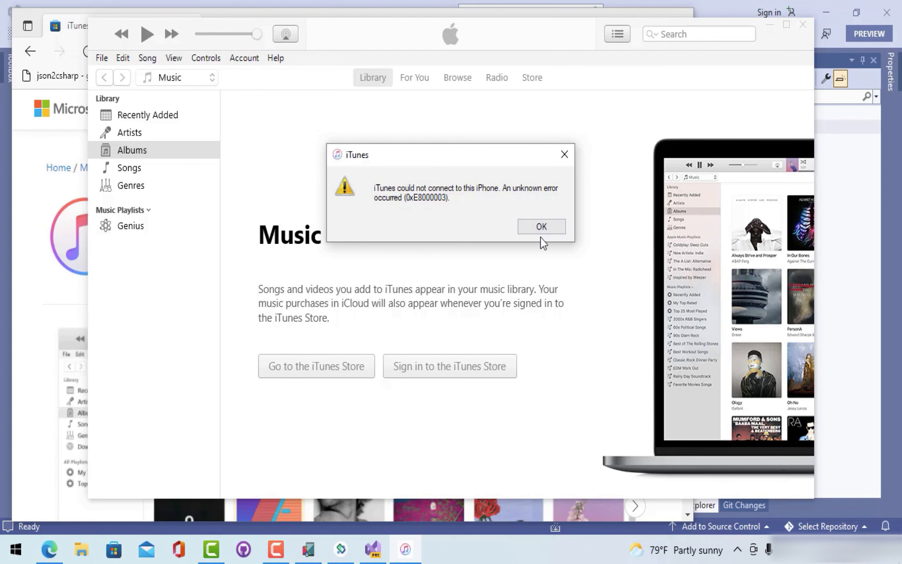
pyautogui.click(540, 226)
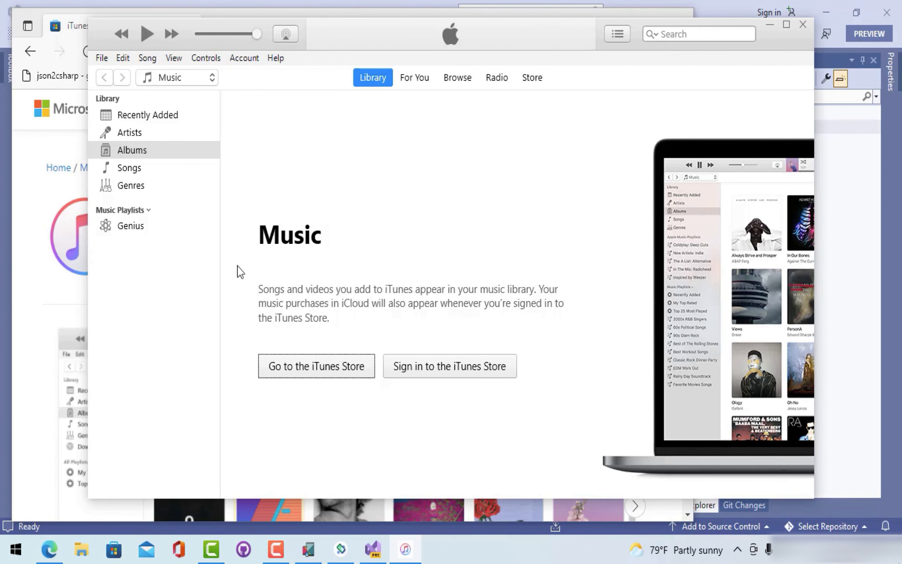
pyautogui.click(132, 157)
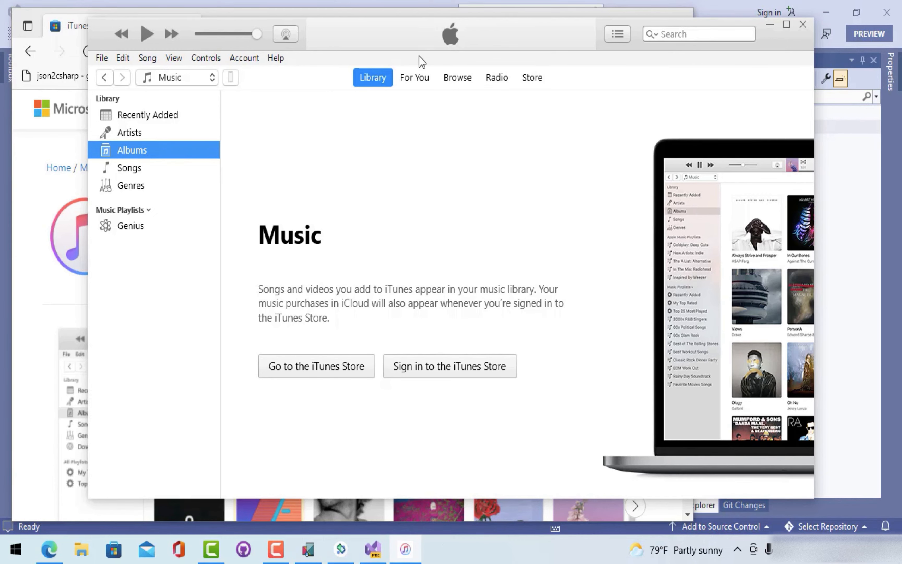
pyautogui.click(411, 78)
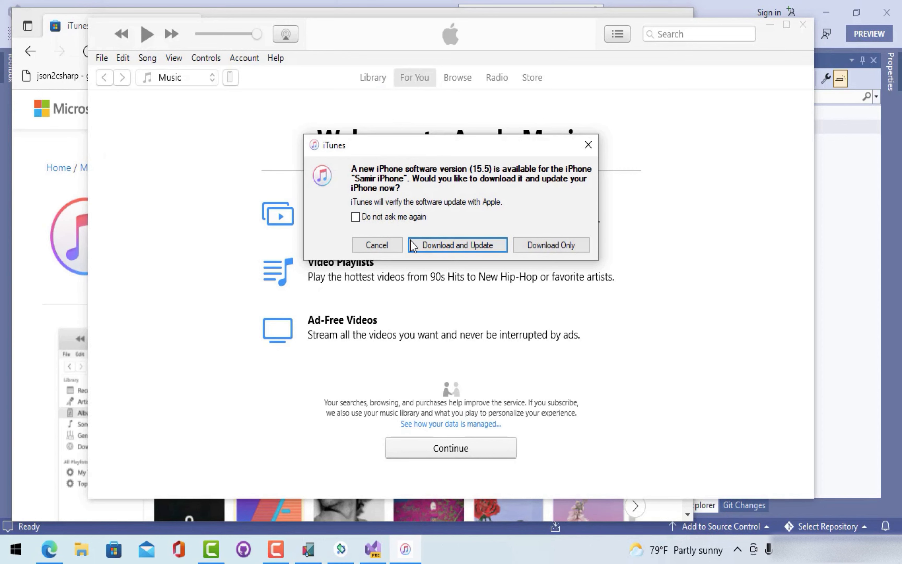
# - Download and install the iPhone's iOS 15.5 update, accepting its terms, then return to Visual Studio
pyautogui.click(439, 248)
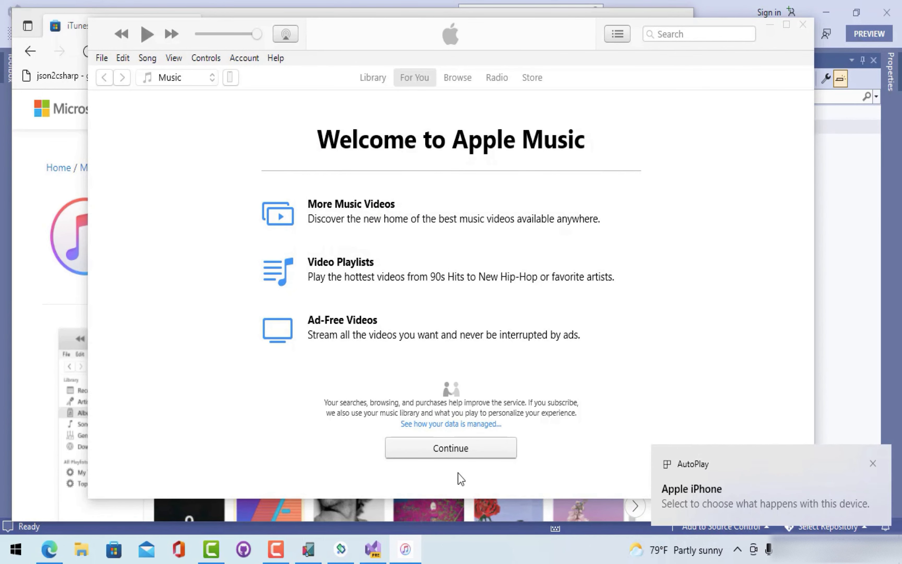
pyautogui.click(450, 455)
pyautogui.click(602, 419)
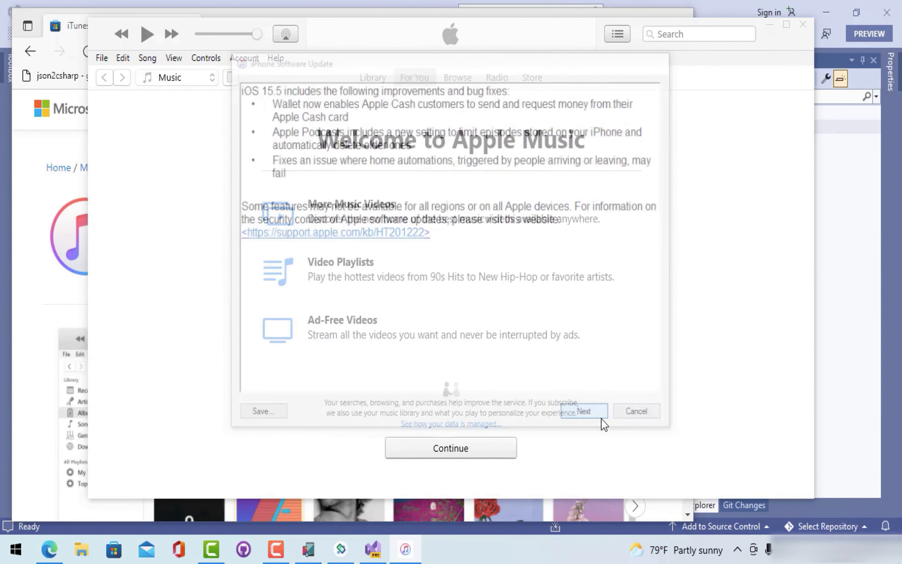
pyautogui.click(602, 420)
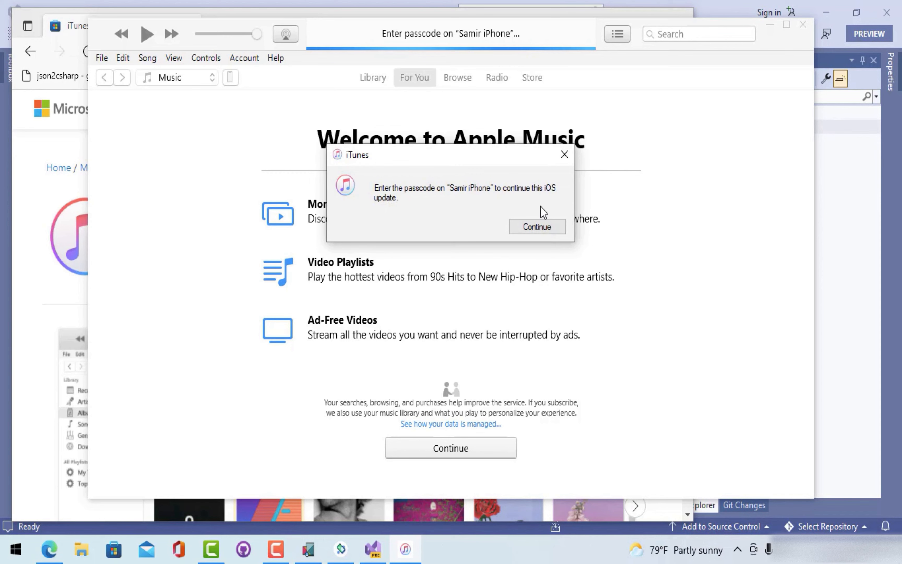
pyautogui.click(536, 226)
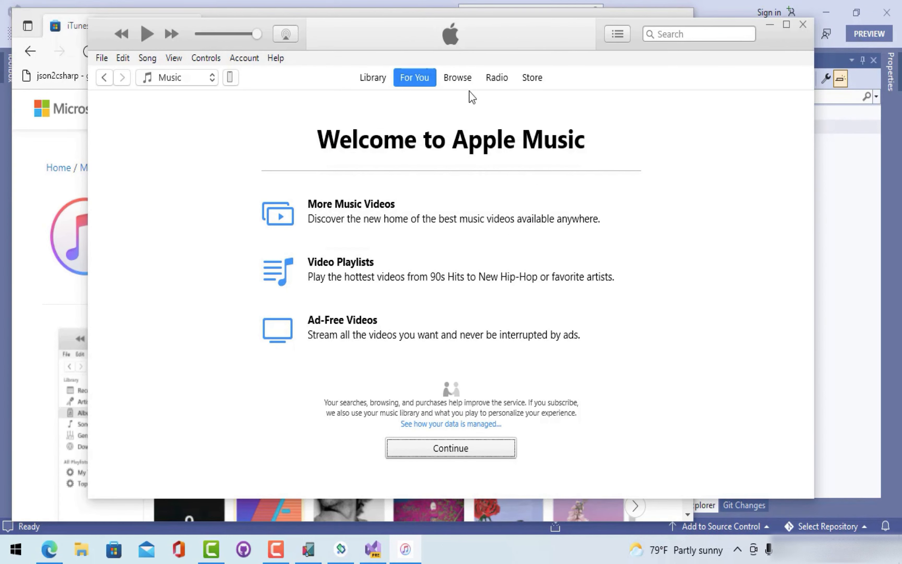
pyautogui.click(432, 452)
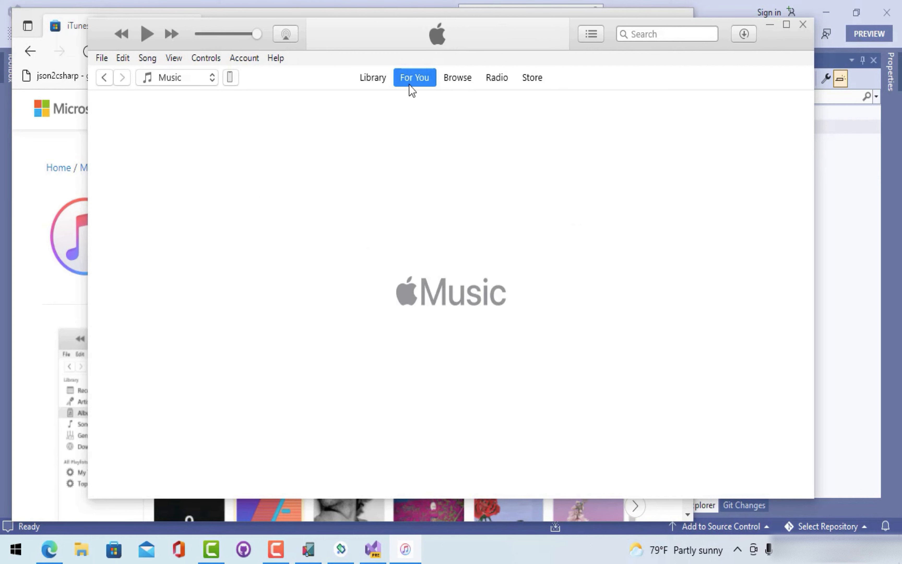
pyautogui.click(376, 78)
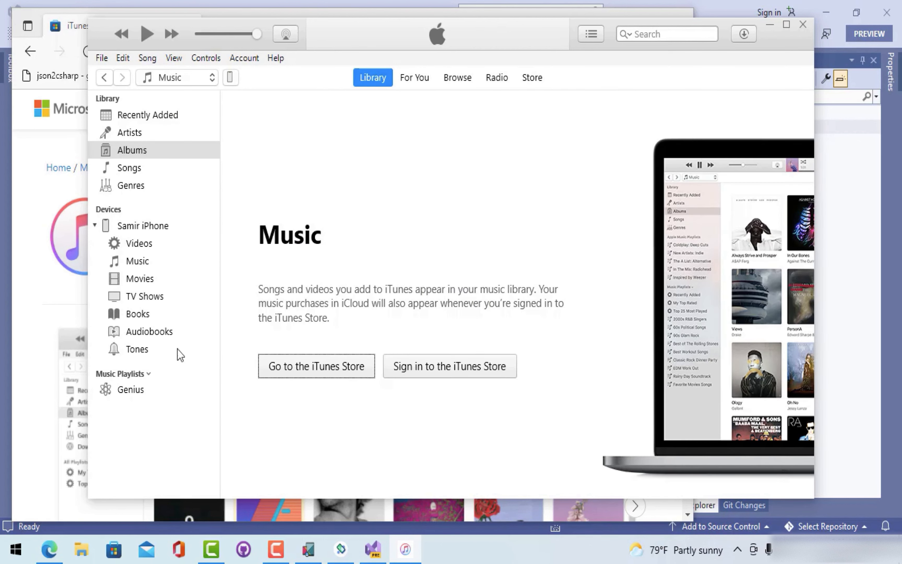
pyautogui.click(834, 230)
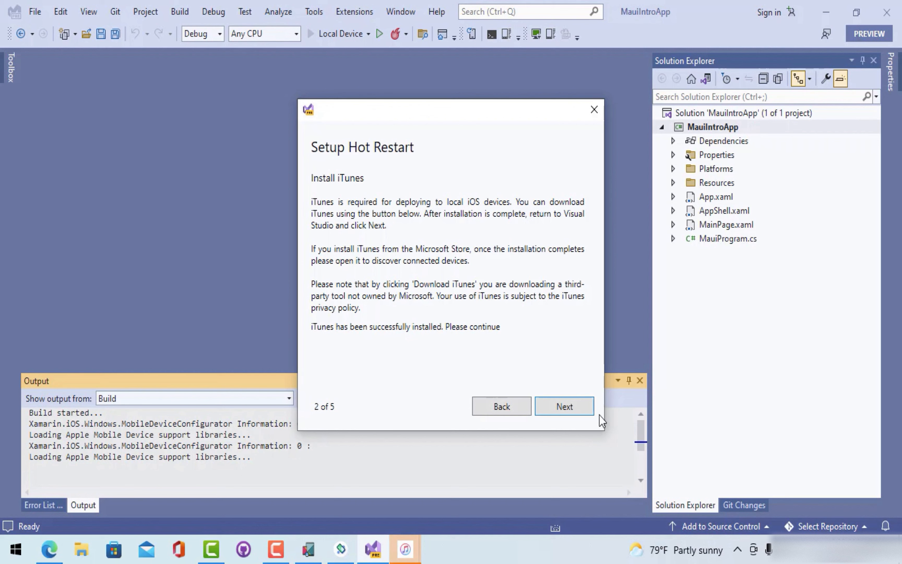
# - Advance past device connection and sign in with the Apple ID e-mail and account password
pyautogui.click(577, 410)
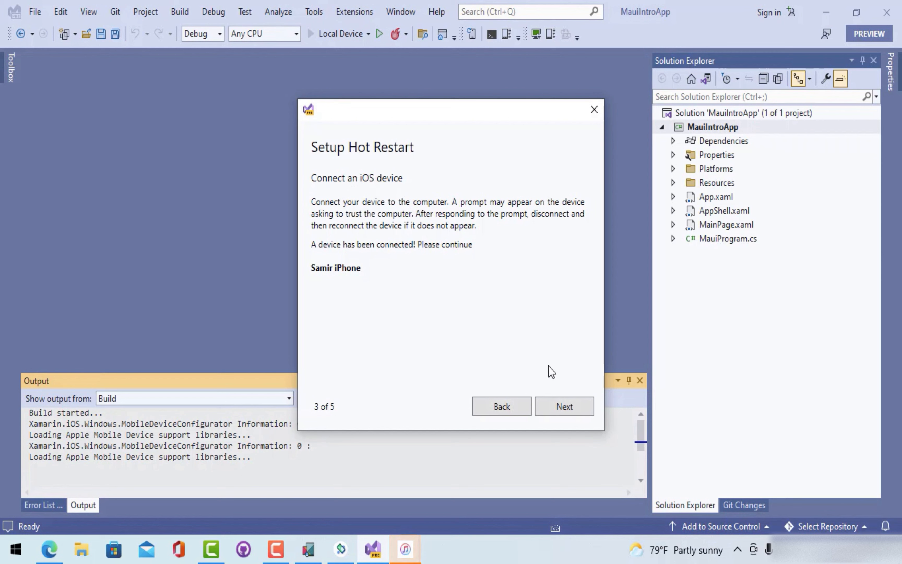
pyautogui.click(550, 407)
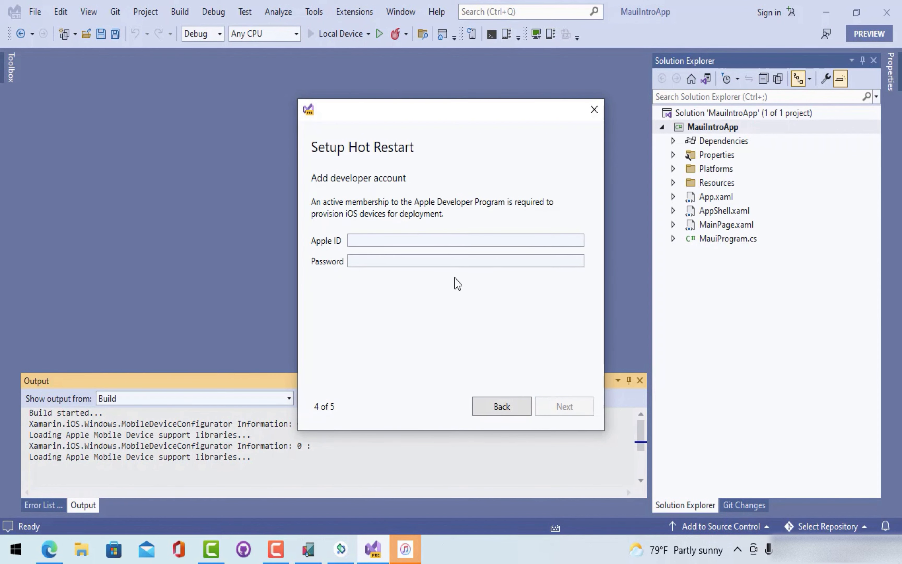
pyautogui.click(385, 240)
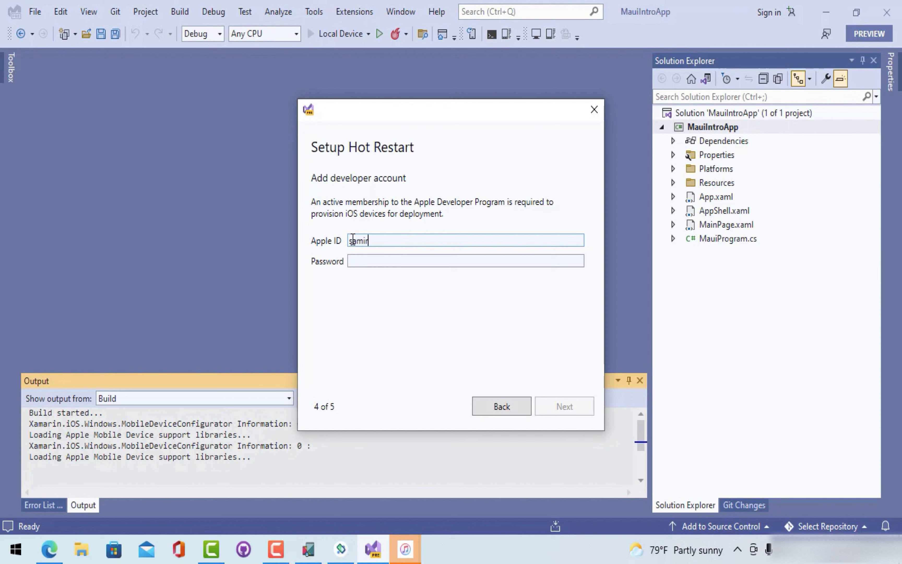
pyautogui.press('Tab')
pyautogui.write('************')
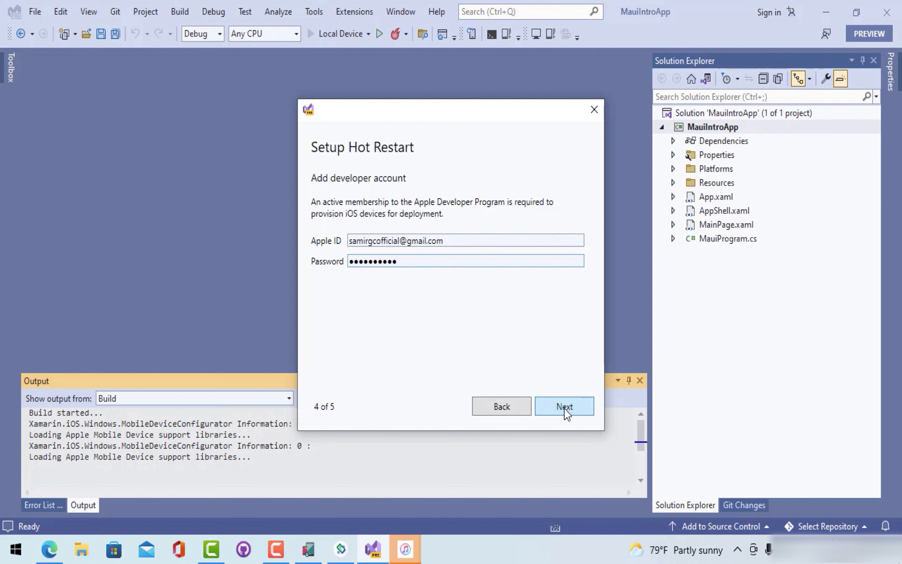
pyautogui.click(564, 409)
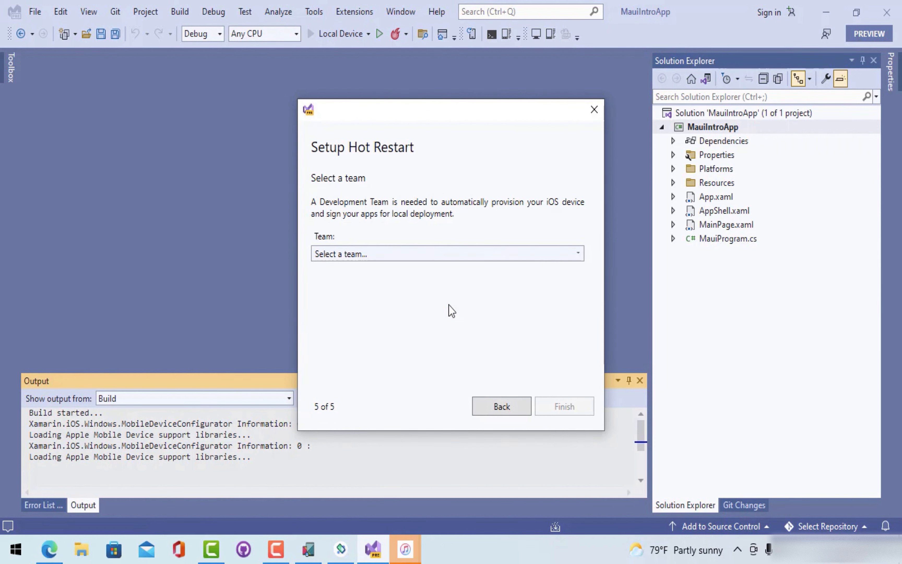
# - Select the Individual development team to finish the Hot Restart wizard
pyautogui.click(421, 253)
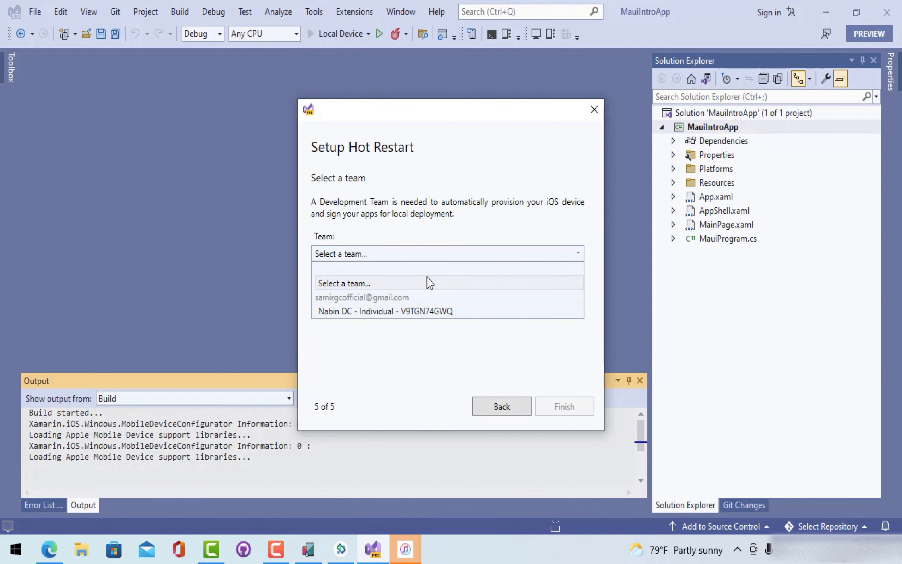
pyautogui.click(394, 311)
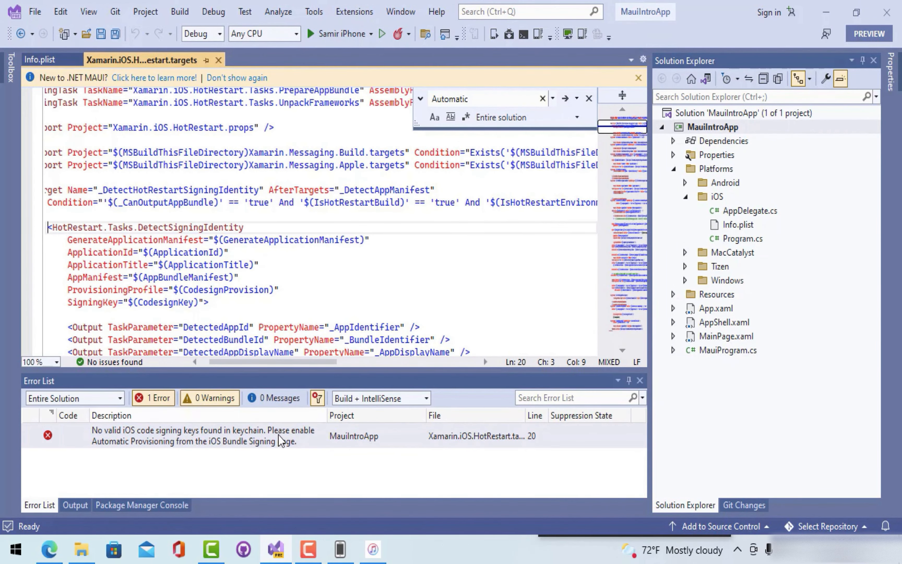
# - In MauiIntroApp's properties, set iOS Bundle Signing scheme to Automatic Provisioning
pyautogui.rightClick(698, 128)
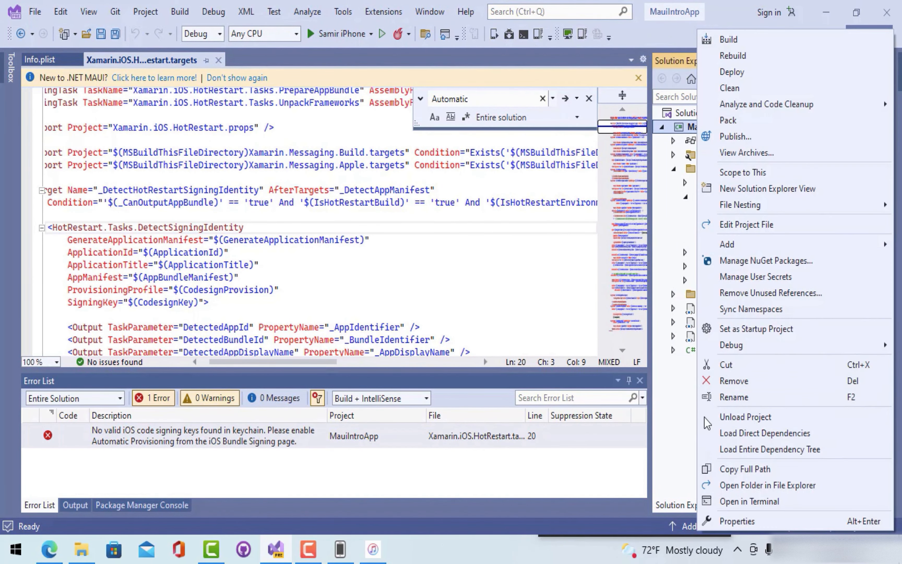
pyautogui.click(729, 522)
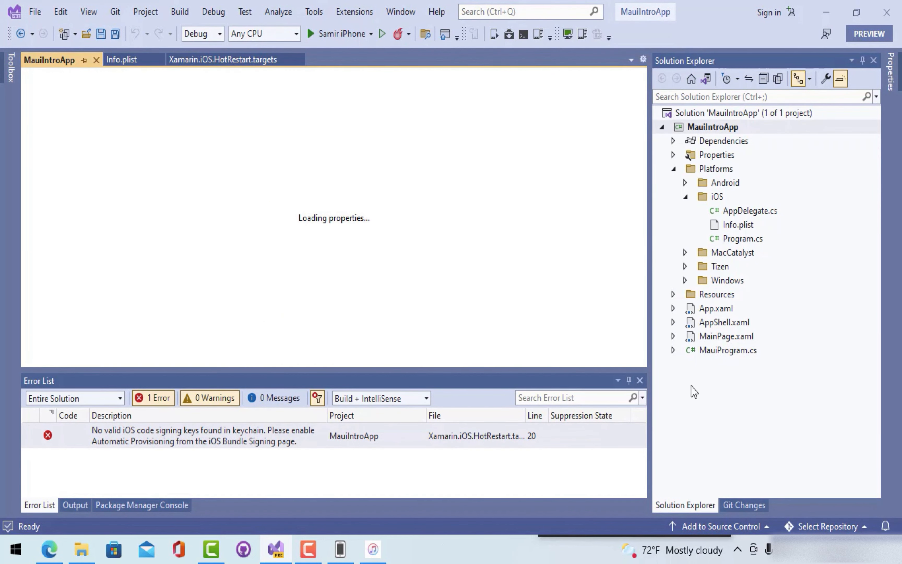
pyautogui.click(629, 380)
pyautogui.click(40, 317)
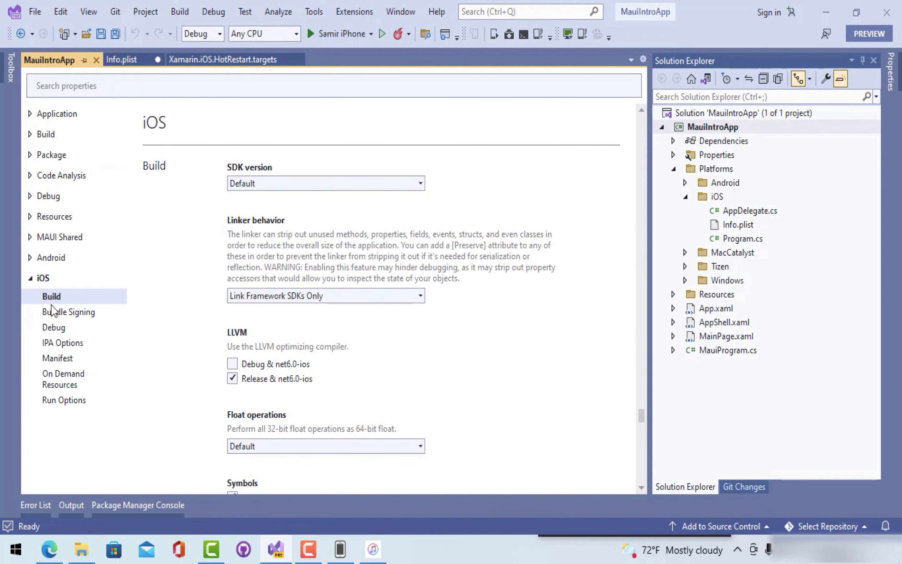
pyautogui.click(65, 314)
pyautogui.click(316, 224)
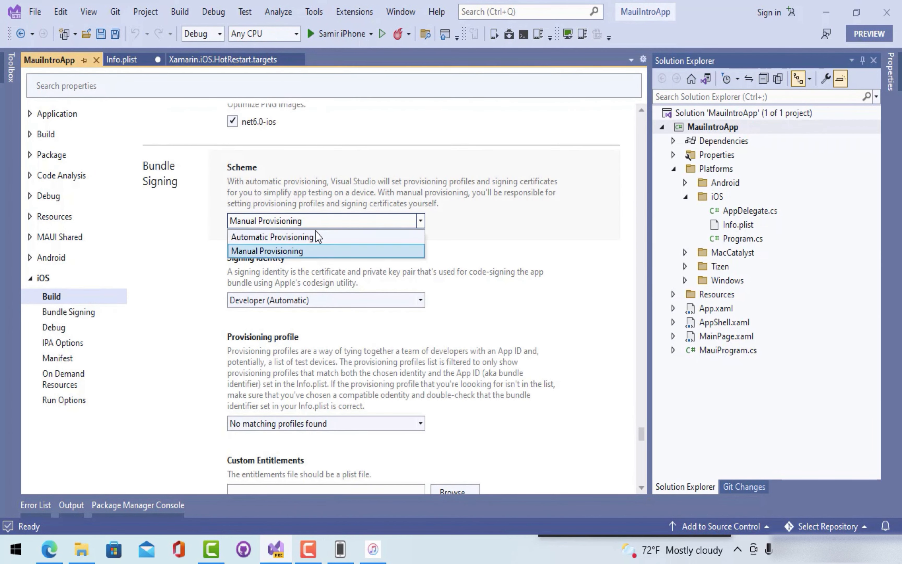
pyautogui.click(294, 235)
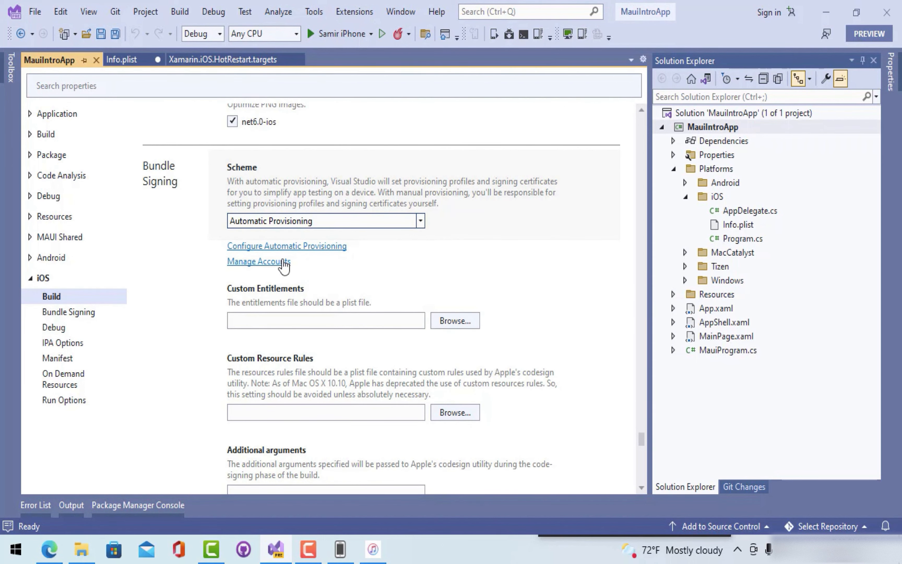
# - Open Manage Accounts from Bundle Signing to view the Apple accounts
pyautogui.scroll(8, 286, 272)
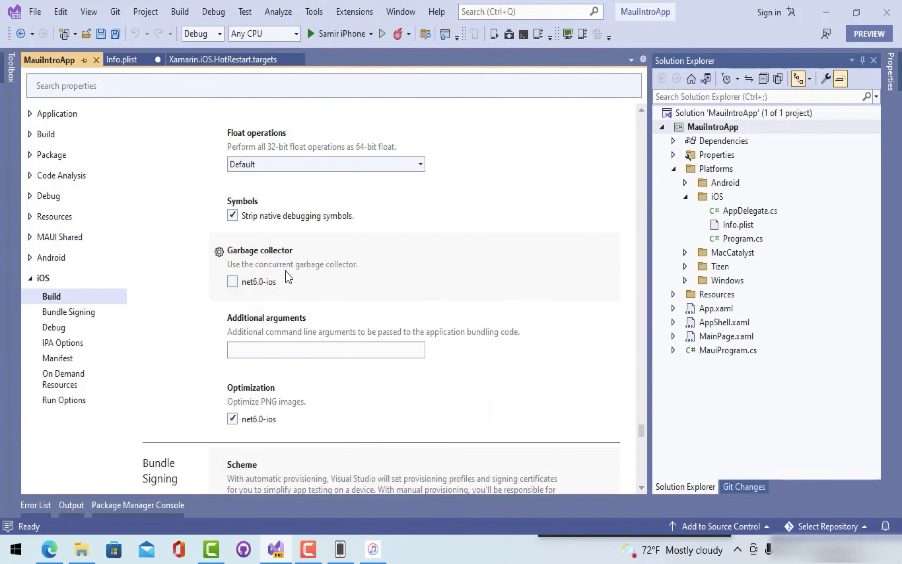
pyautogui.scroll(12, 289, 243)
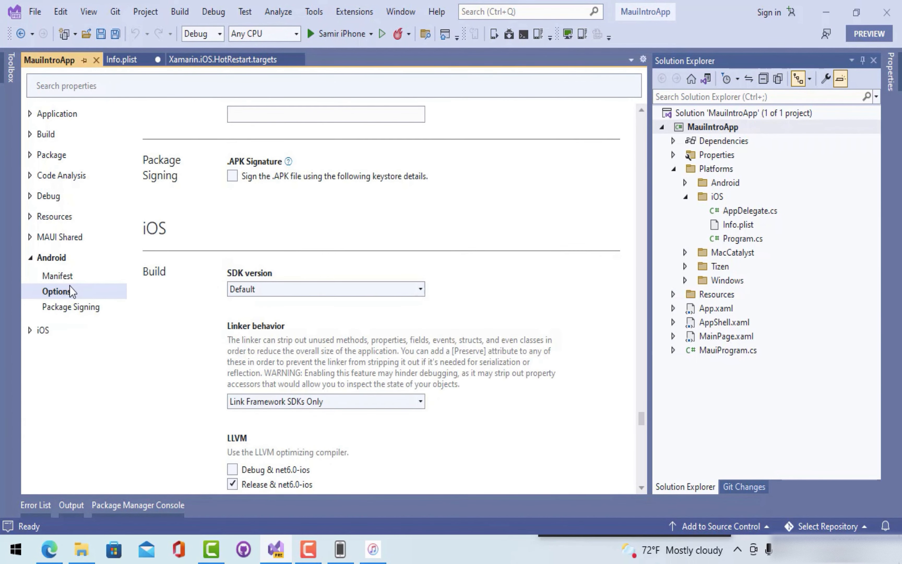
pyautogui.scroll(11, 327, 258)
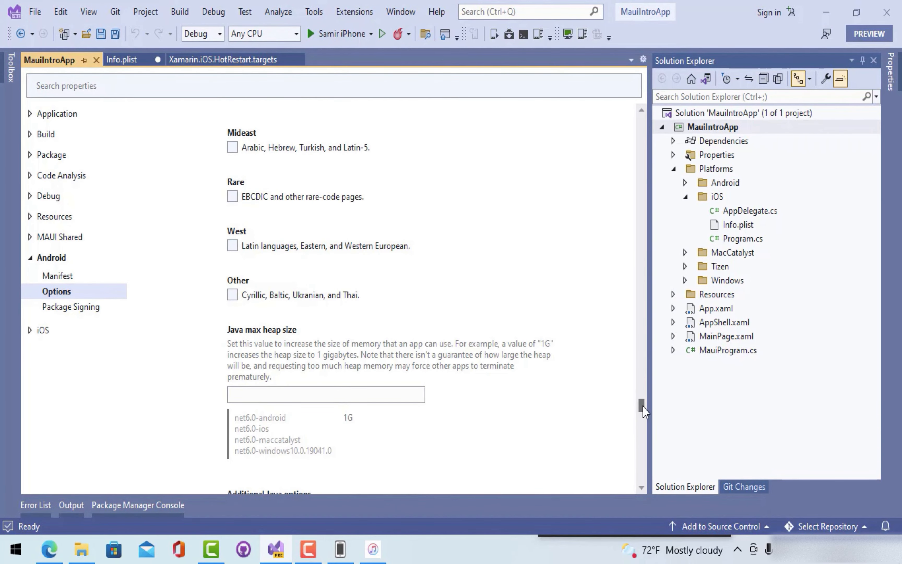
pyautogui.scroll(-17, 527, 377)
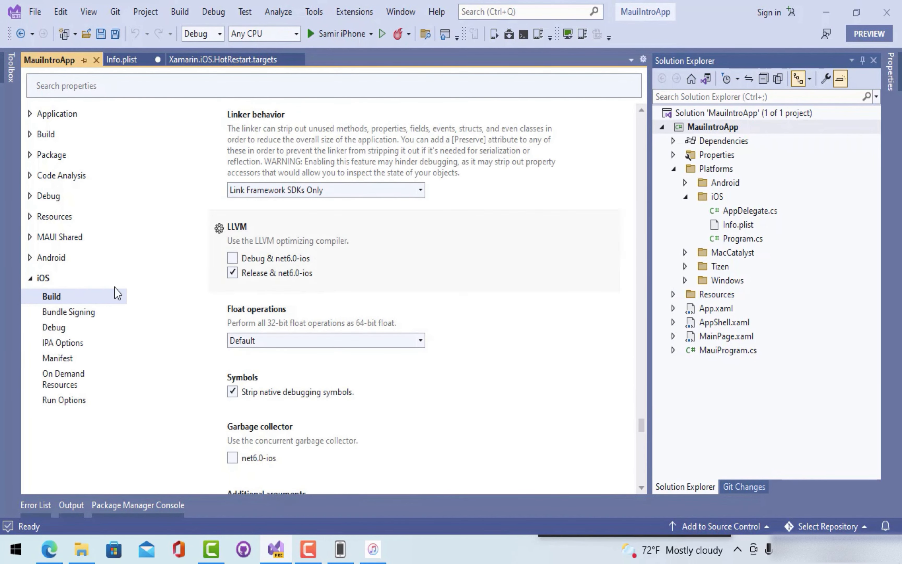
pyautogui.click(61, 313)
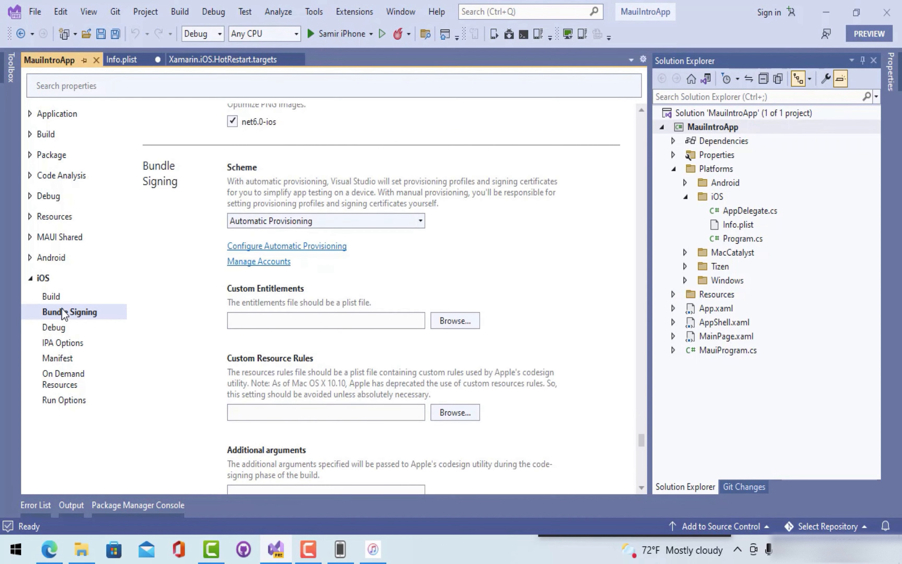
pyautogui.click(258, 263)
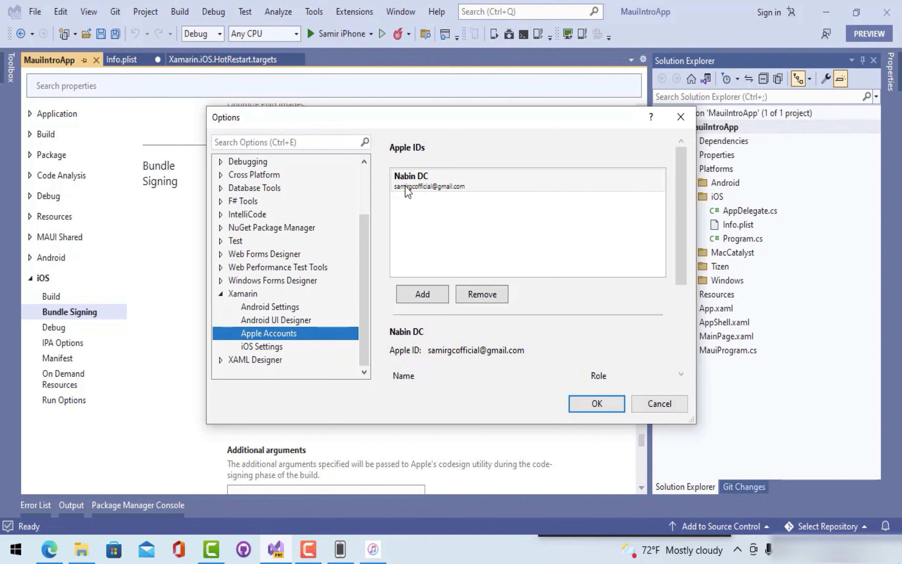
# - Confirm and close the Apple Accounts Options page
pyautogui.click(591, 404)
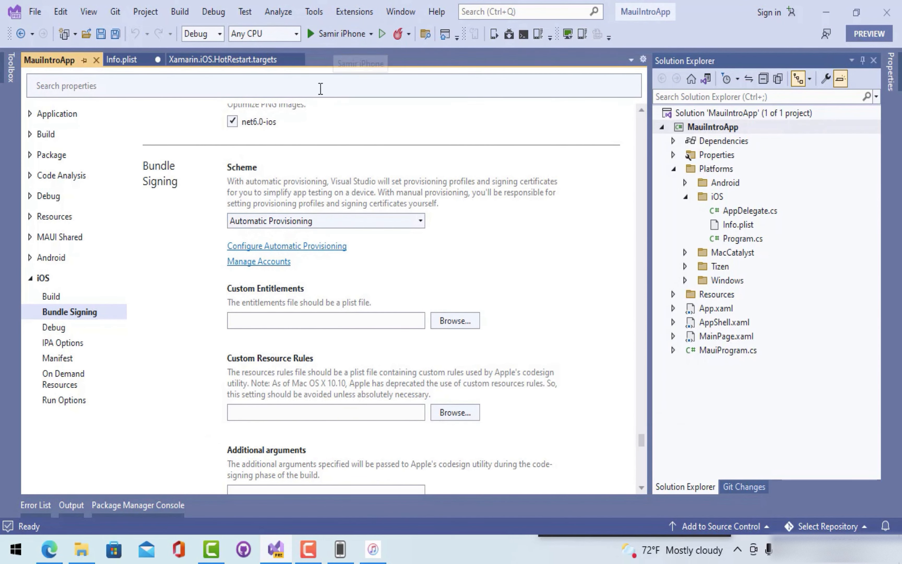
pyautogui.scroll(2, 321, 199)
pyautogui.scroll(4, 321, 197)
pyautogui.scroll(-3, 322, 197)
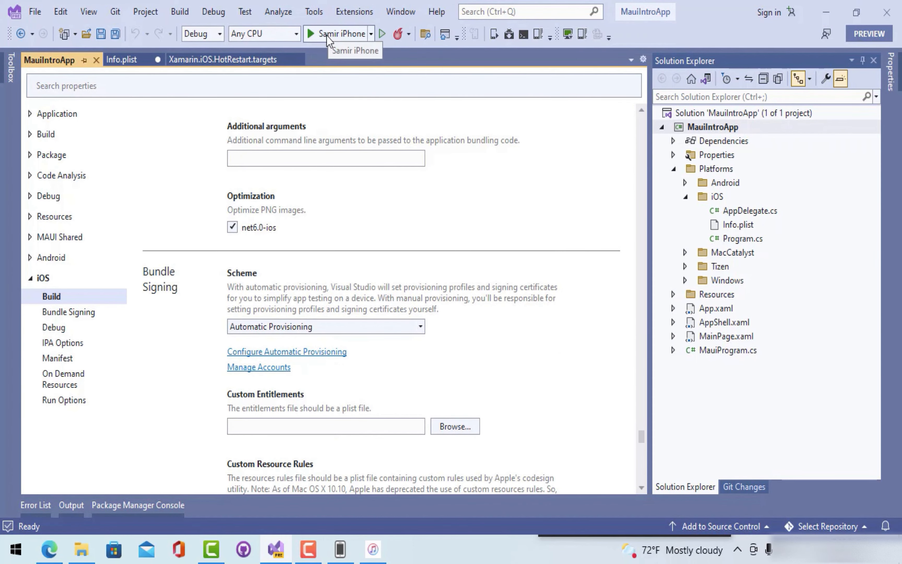
# - Build and run the app on the local iPhone device
pyautogui.click(74, 312)
pyautogui.scroll(-10, 408, 301)
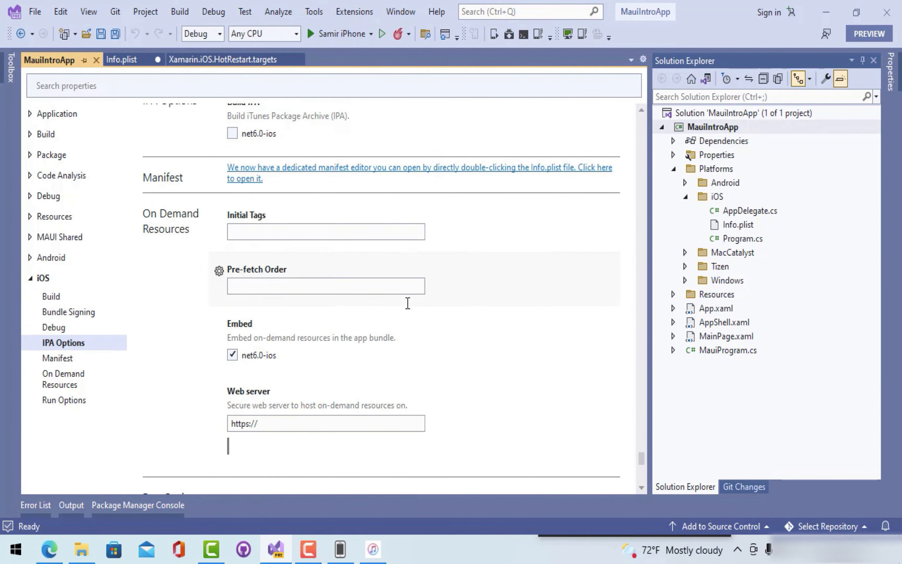
pyautogui.click(343, 33)
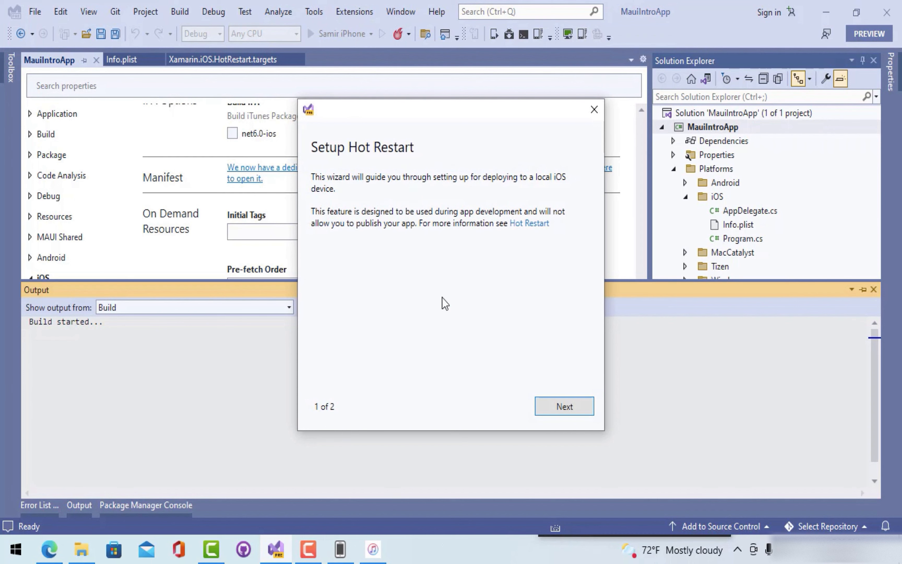
# - Choose the individual team in Setup Hot Restart, then close the wizard after its provisioning error
pyautogui.click(562, 408)
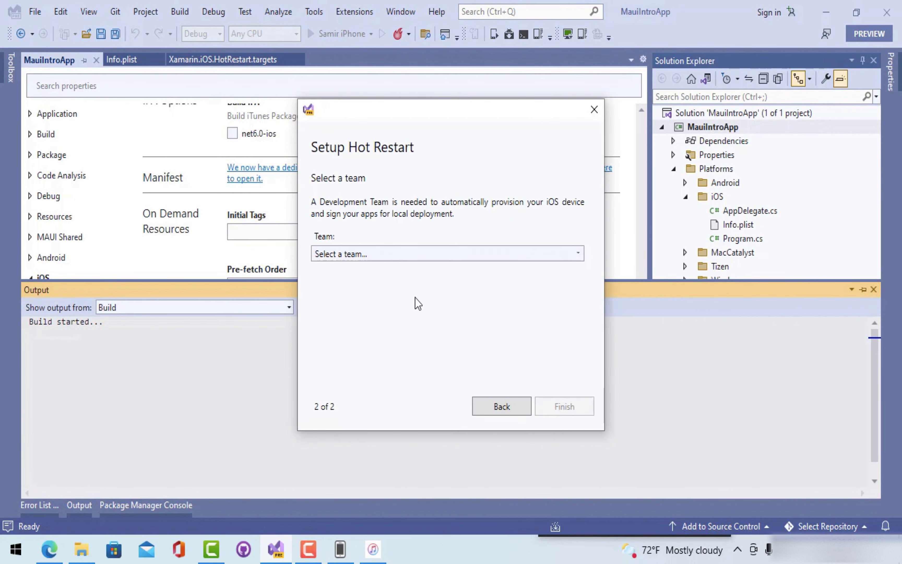
pyautogui.click(422, 254)
pyautogui.click(375, 312)
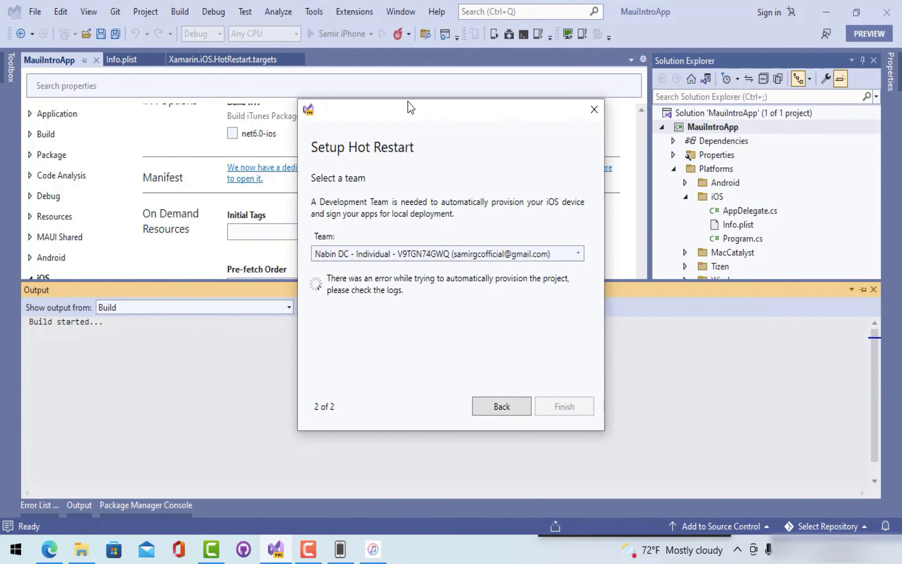
pyautogui.moveTo(408, 101); pyautogui.dragTo(558, 102)
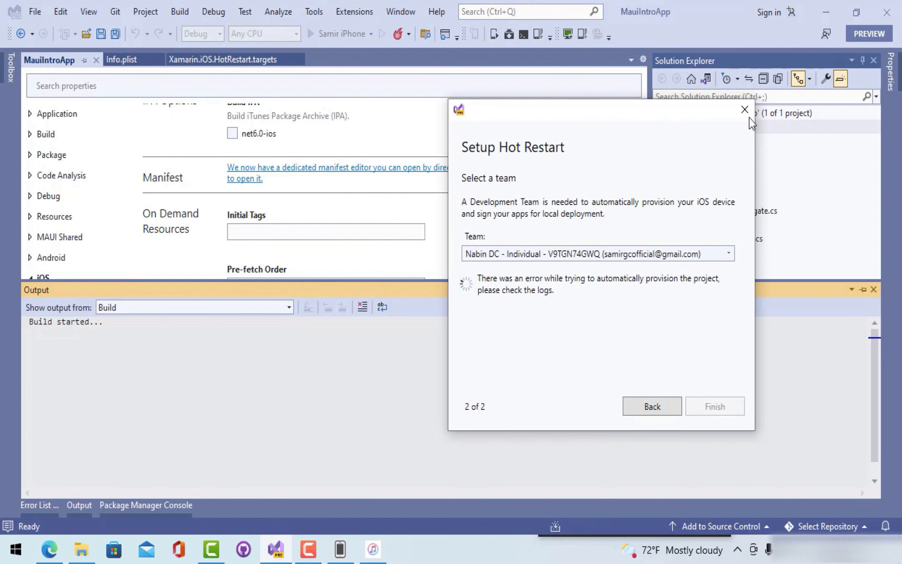
pyautogui.click(744, 110)
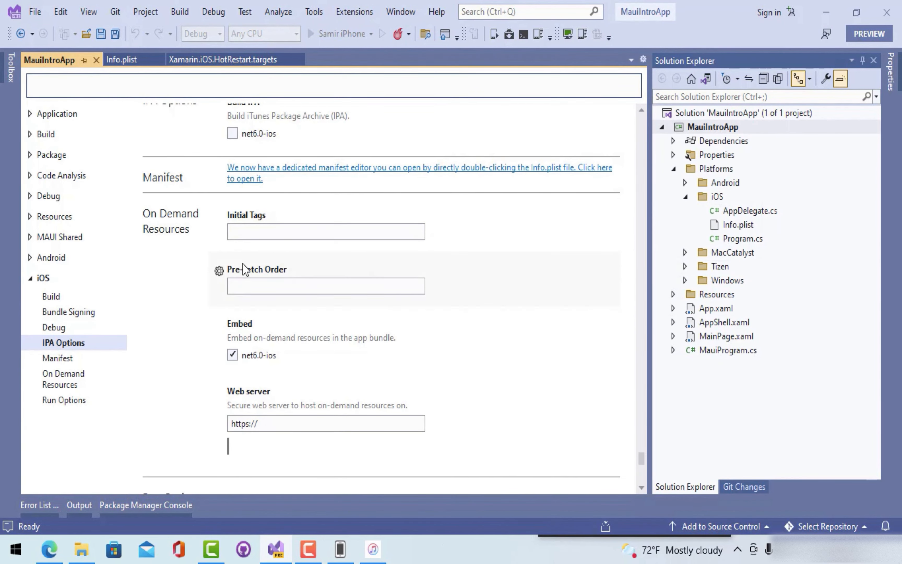
pyautogui.click(733, 226)
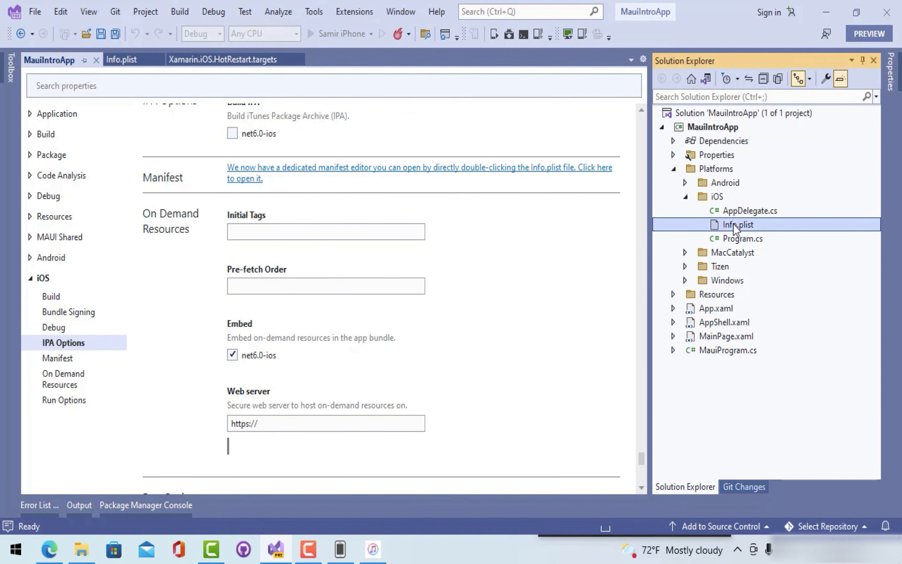
# - Change Info.plist's Bundle Identifier to com.mauiintroapp, save it, and return to project properties
pyautogui.doubleClick(733, 226)
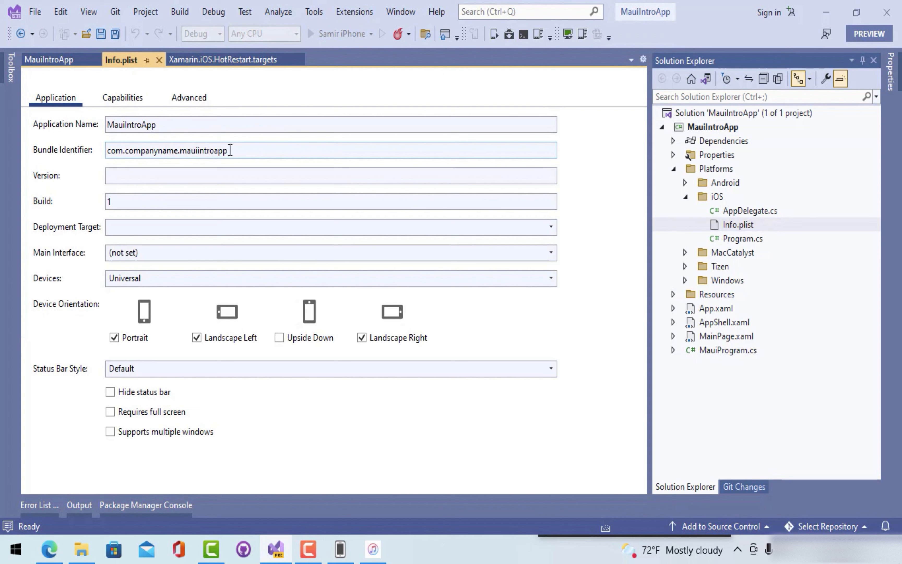
pyautogui.moveTo(230, 150); pyautogui.dragTo(130, 153)
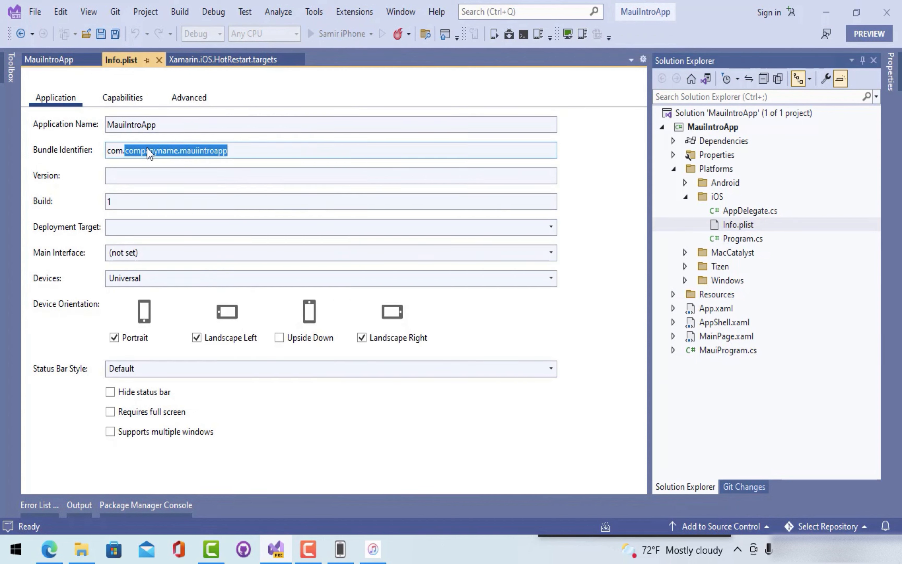
pyautogui.press('BackSpace')
pyautogui.write('maui')
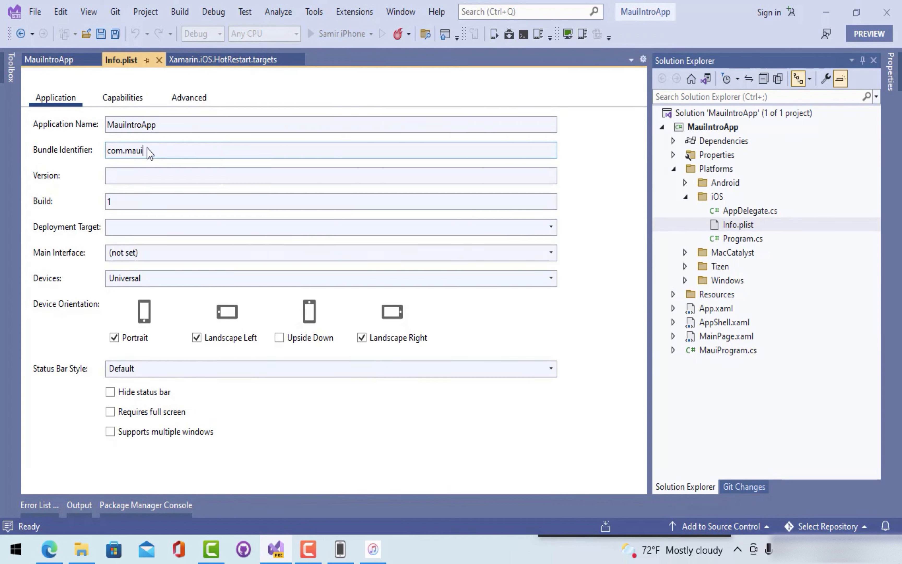
pyautogui.write('introapp')
pyautogui.hotkey('ctrl', 's')
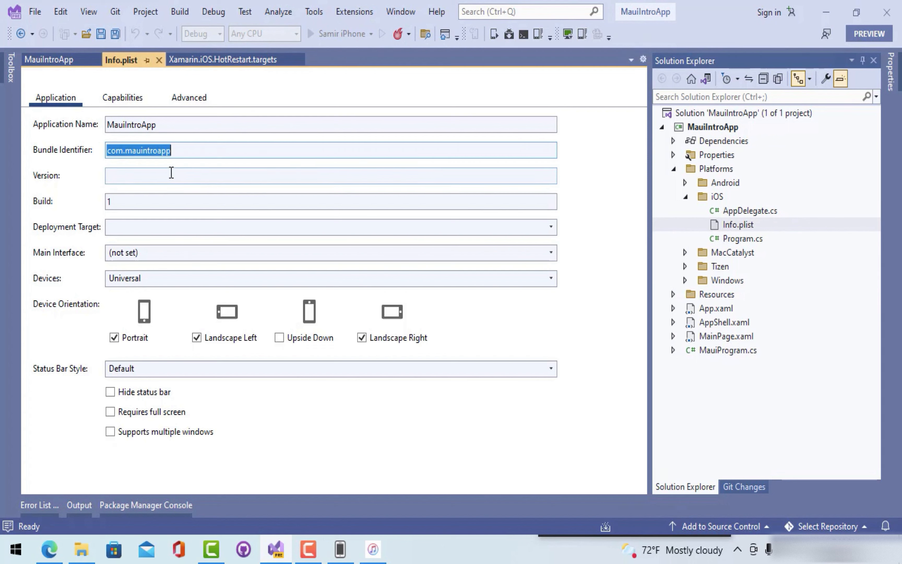
pyautogui.click(181, 150)
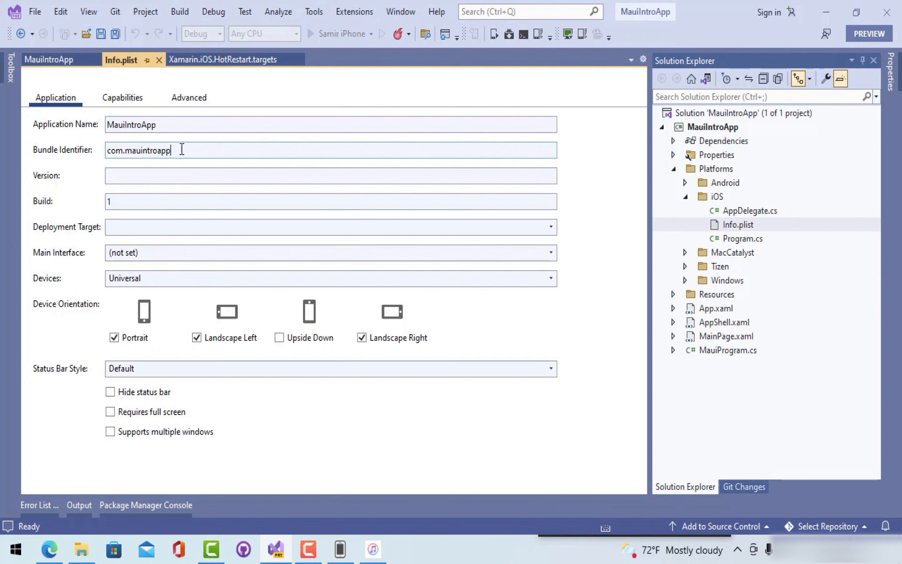
pyautogui.click(49, 60)
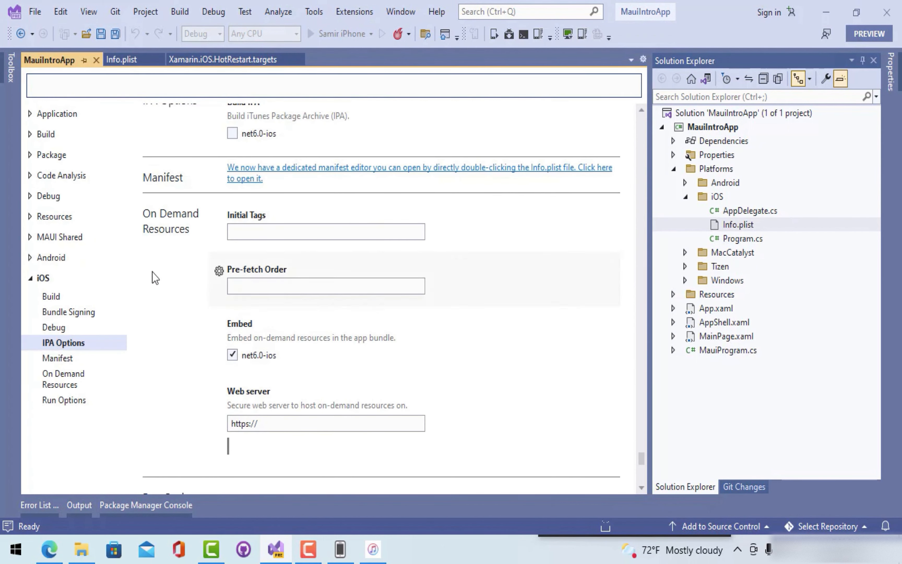
# - In Bundle Signing's Configure Automatic Provisioning, select the individual development team
pyautogui.click(67, 311)
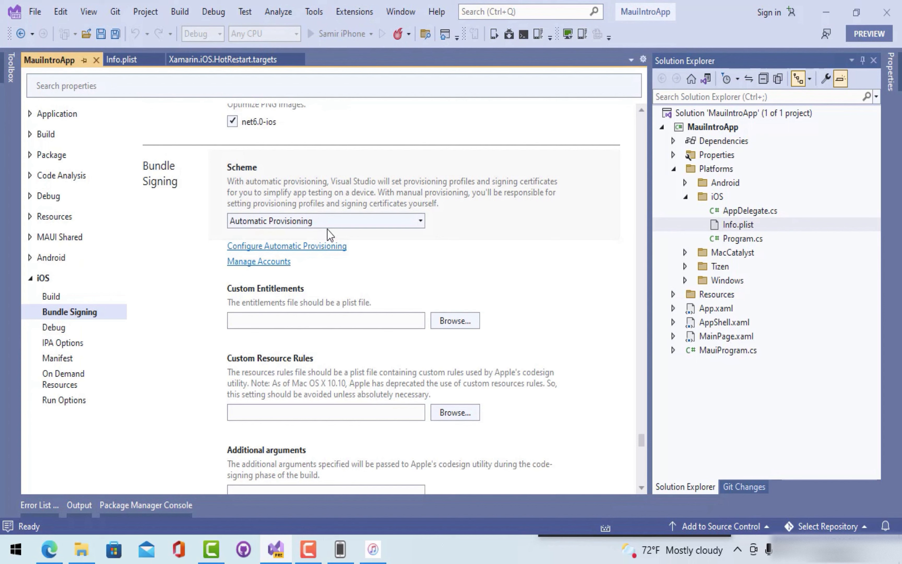
pyautogui.click(306, 247)
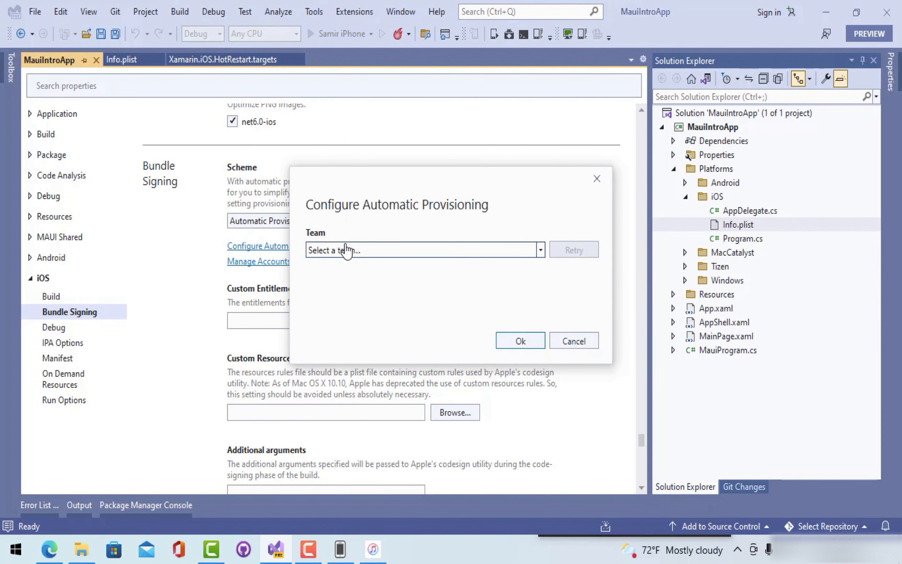
pyautogui.click(391, 253)
pyautogui.click(358, 307)
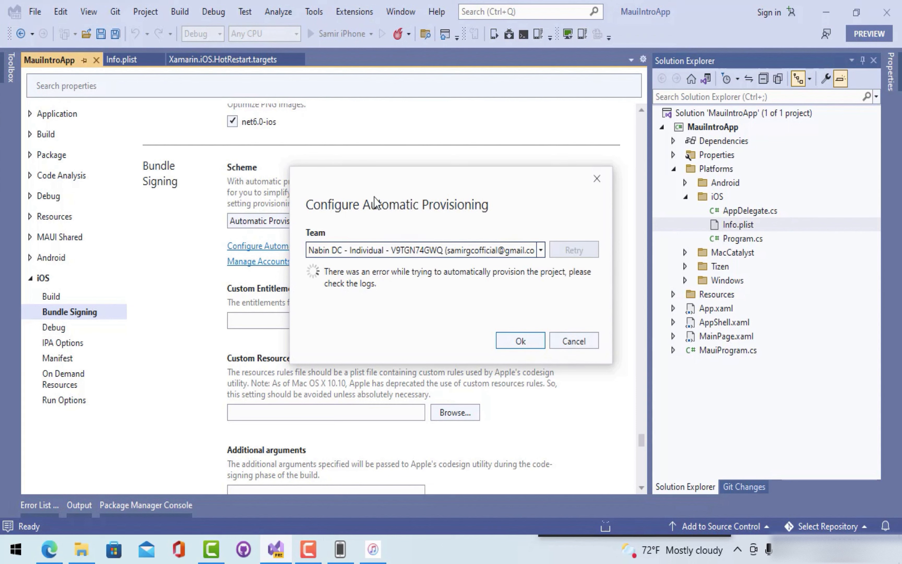
pyautogui.moveTo(374, 201); pyautogui.dragTo(460, 183)
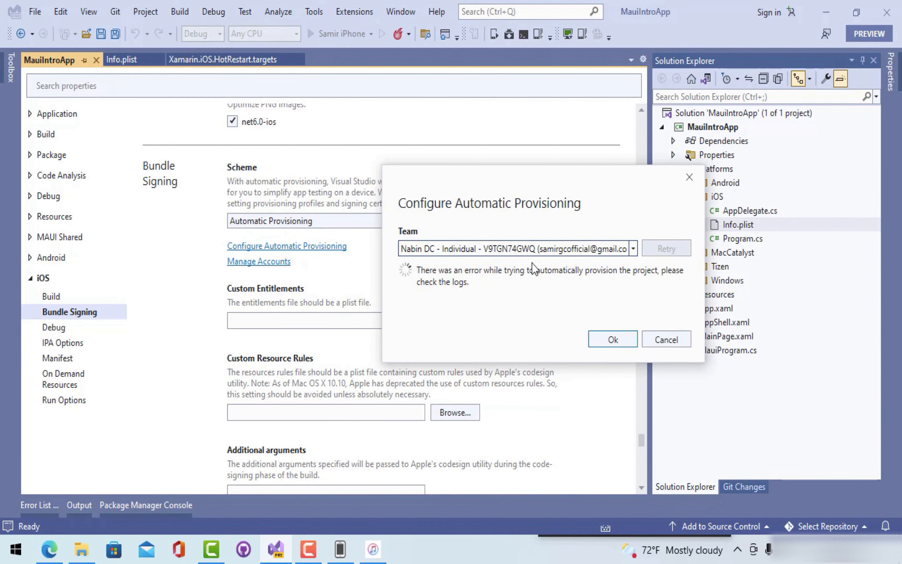